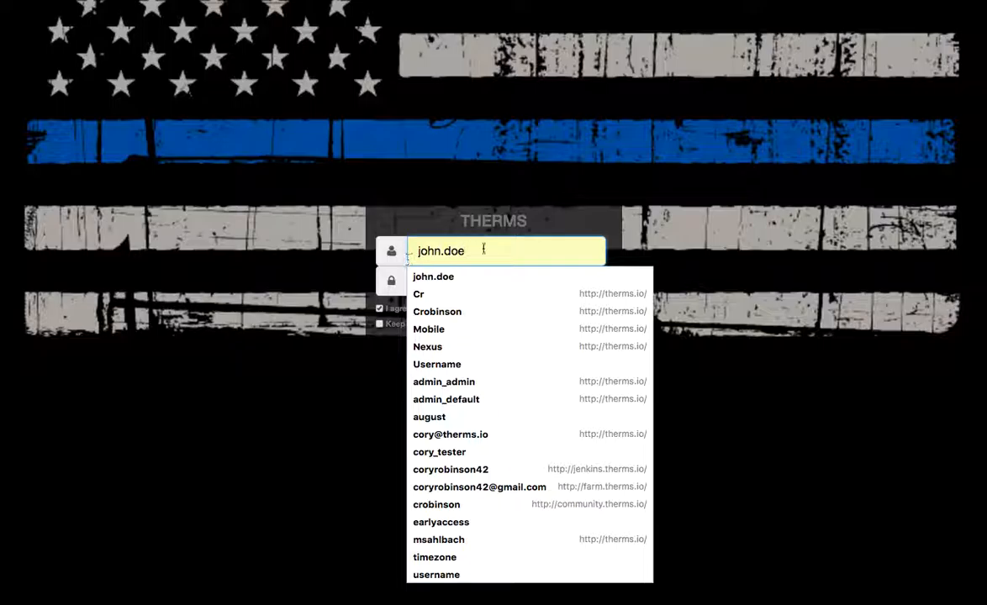
- Log in with the prefilled credentials and open the Cascades Shopping Center record from the locations list
left_click(456, 181)
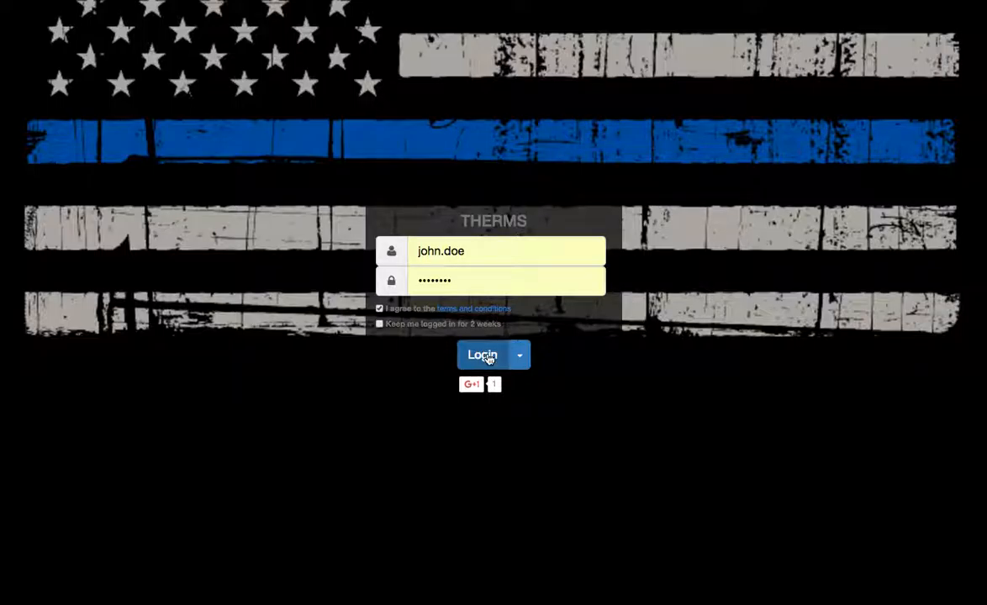
left_click(484, 356)
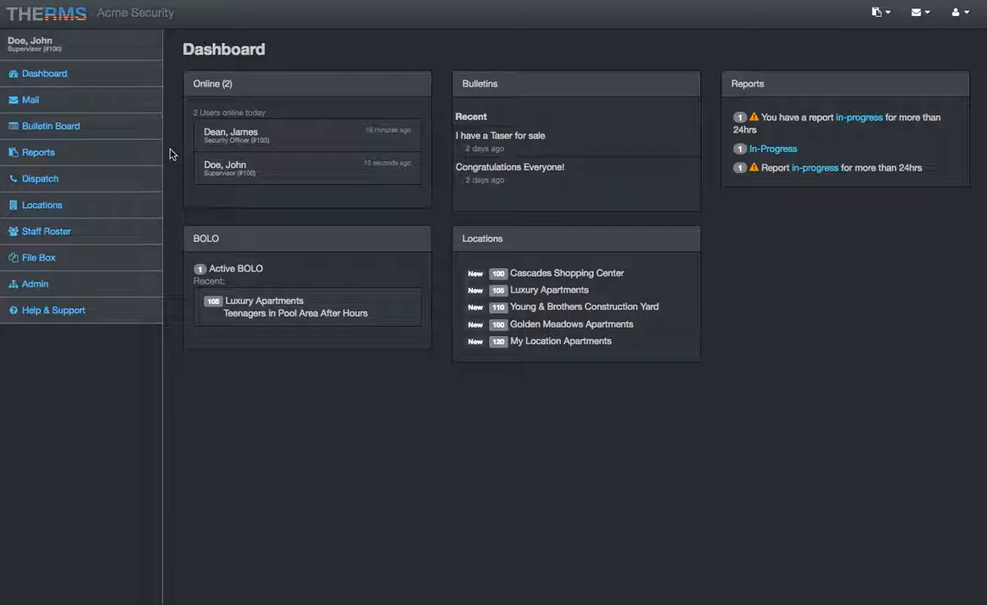
left_click(110, 206)
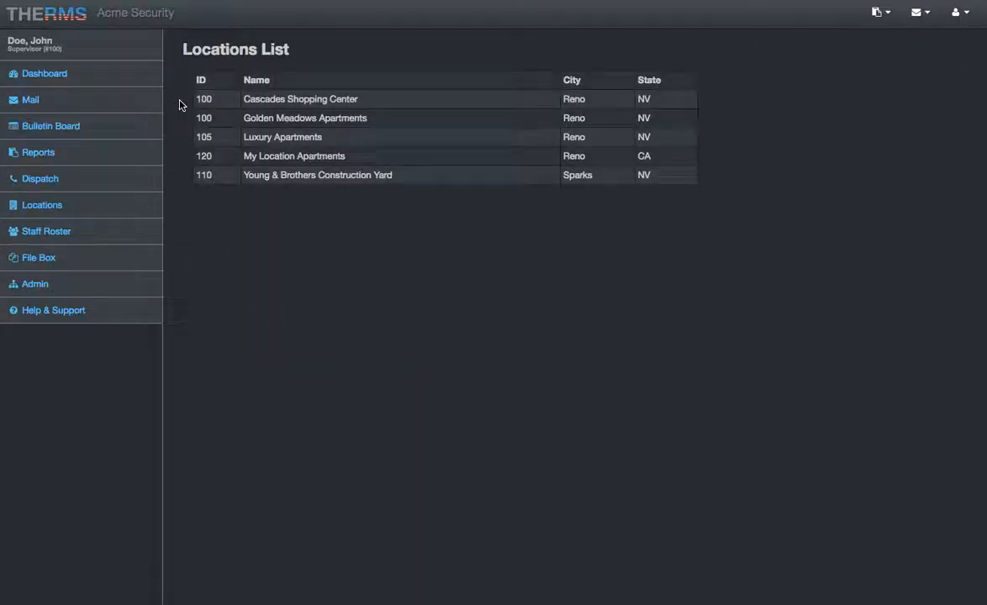
left_click(318, 100)
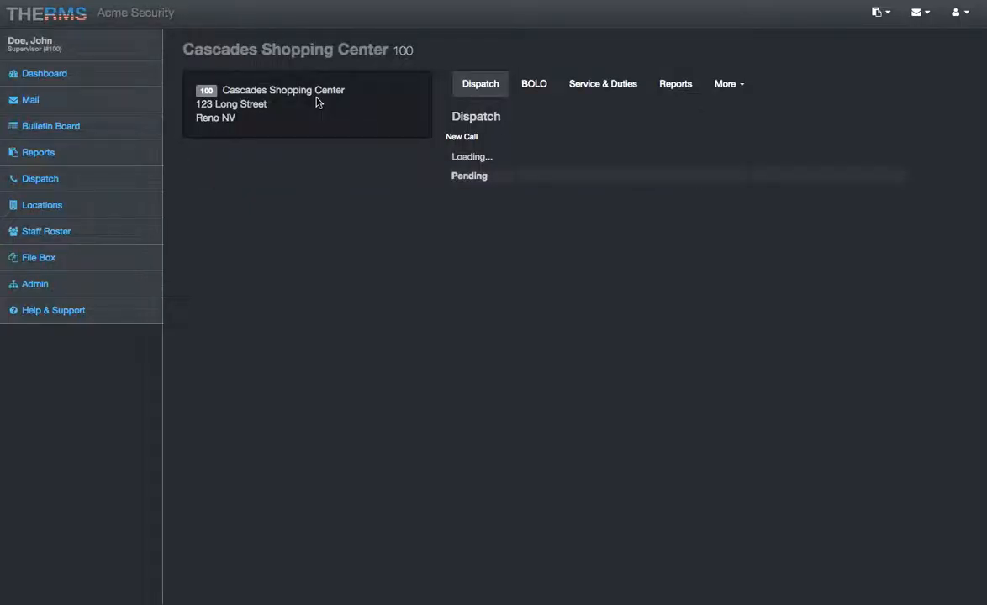
- Review the Post Orders and Shift Schedule under the location's services and duties, collapsing each after reading
left_click(604, 84)
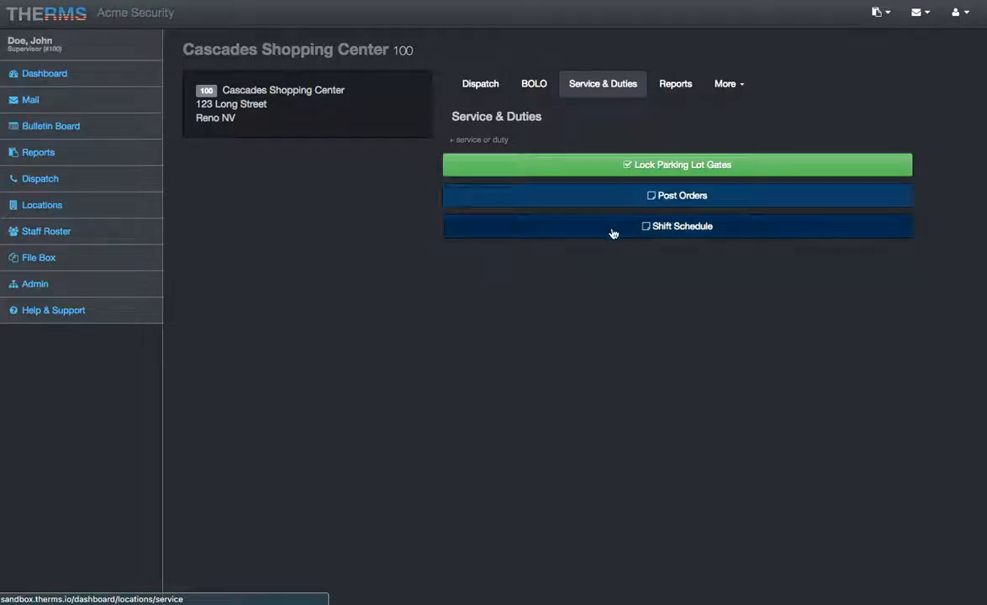
left_click(615, 204)
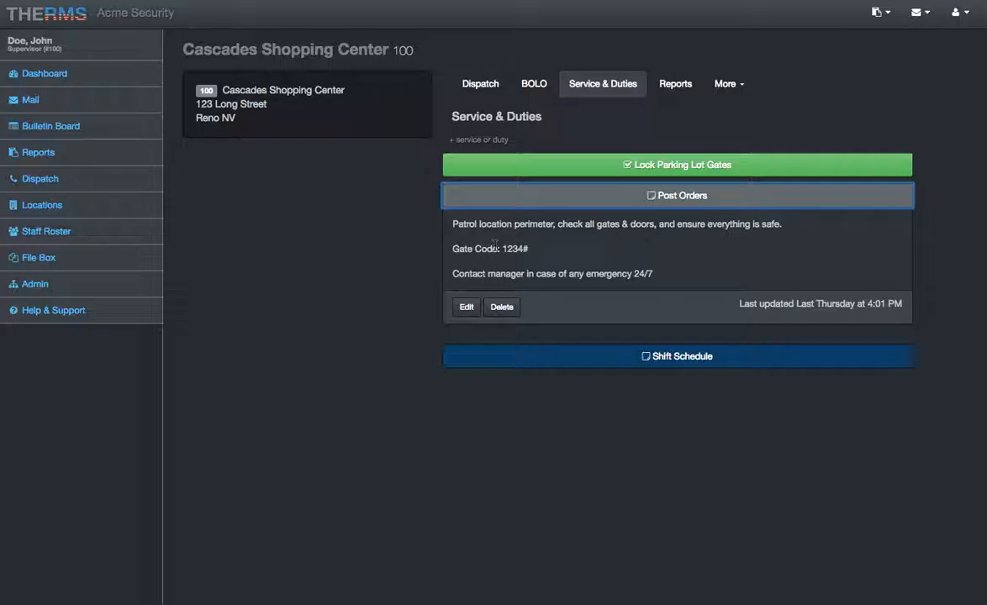
left_click(585, 198)
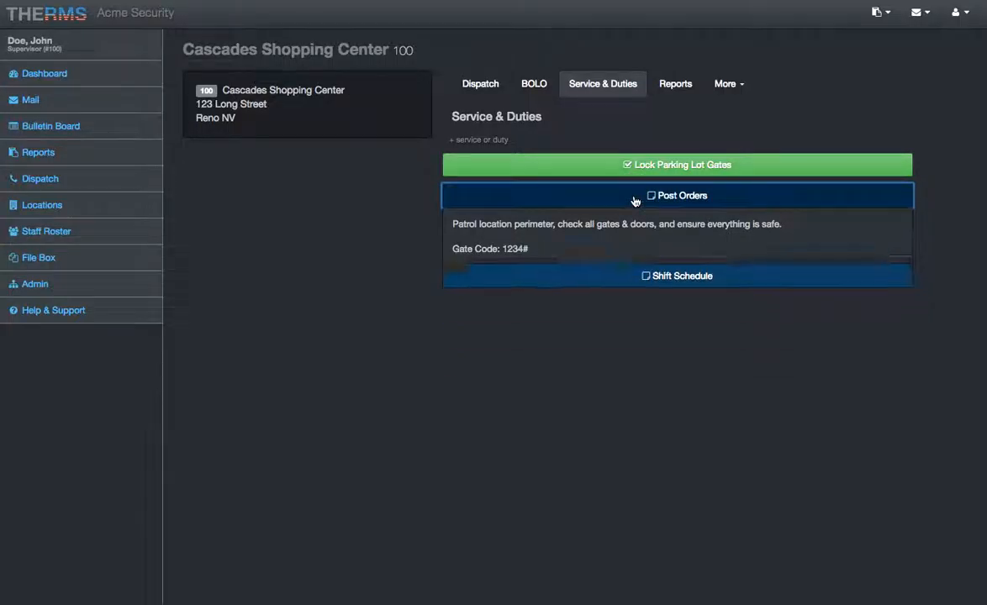
left_click(613, 232)
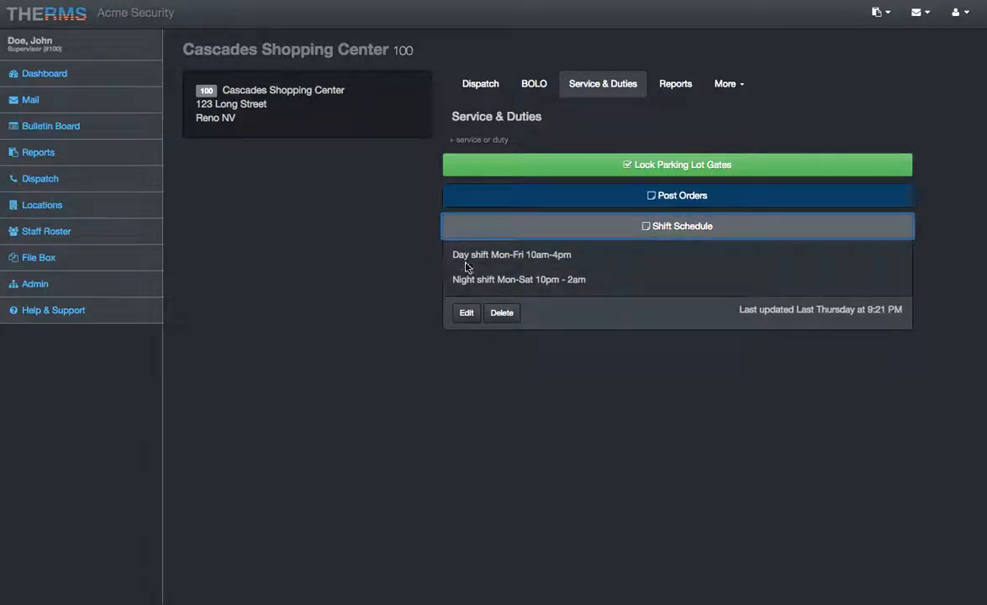
left_click(620, 228)
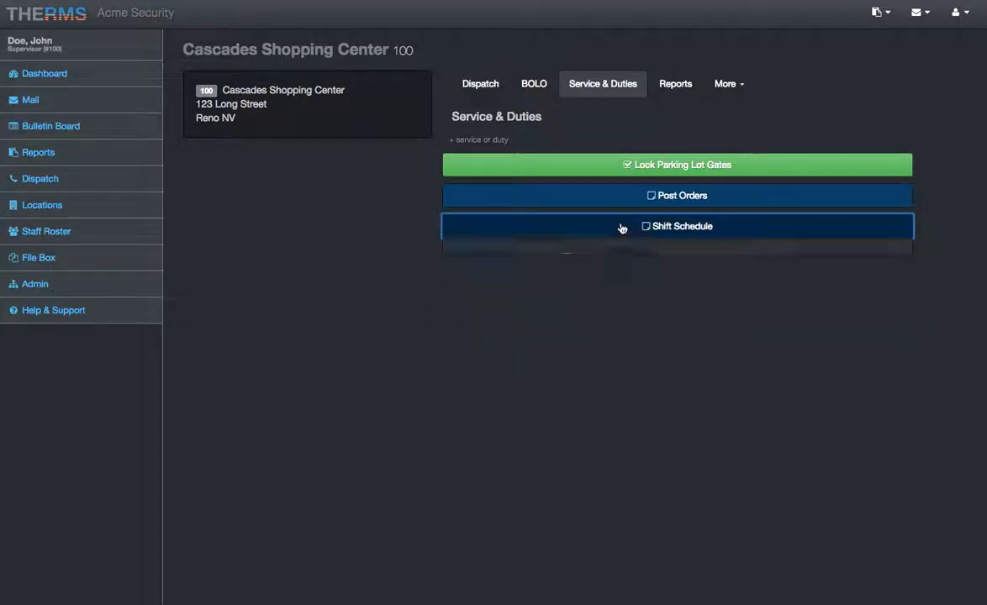
- Look through the location's inactive BOLOs and switch back to the active ones
left_click(545, 86)
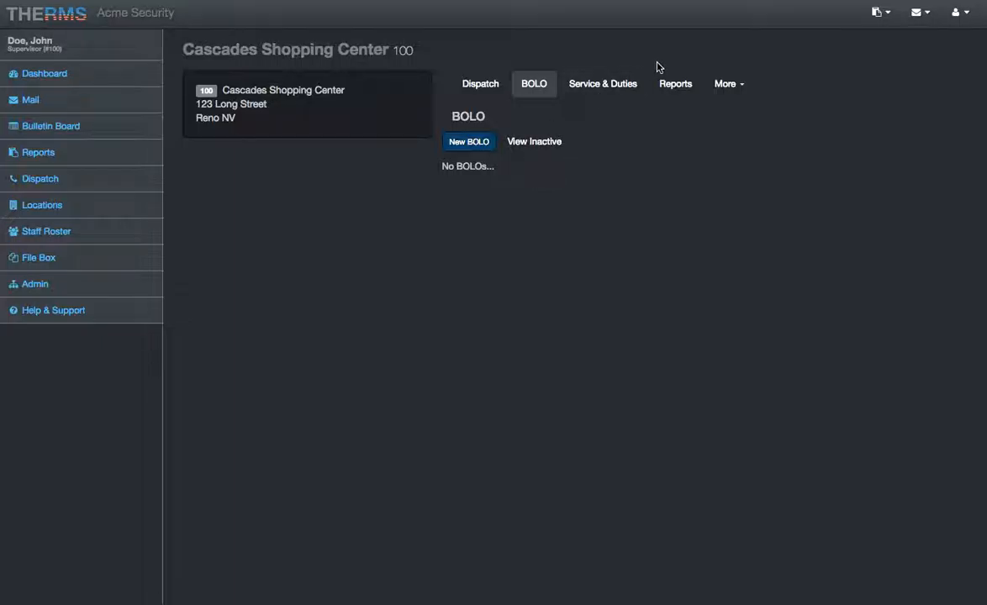
left_click(518, 143)
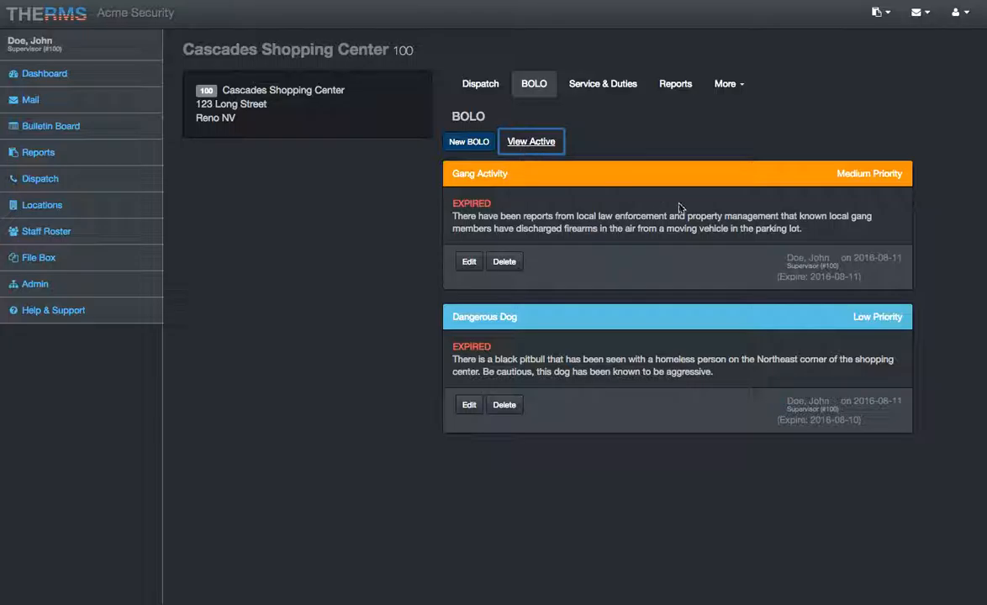
left_click(531, 143)
- Create a new report for Cascades Shopping Center and open it for building
left_click(673, 89)
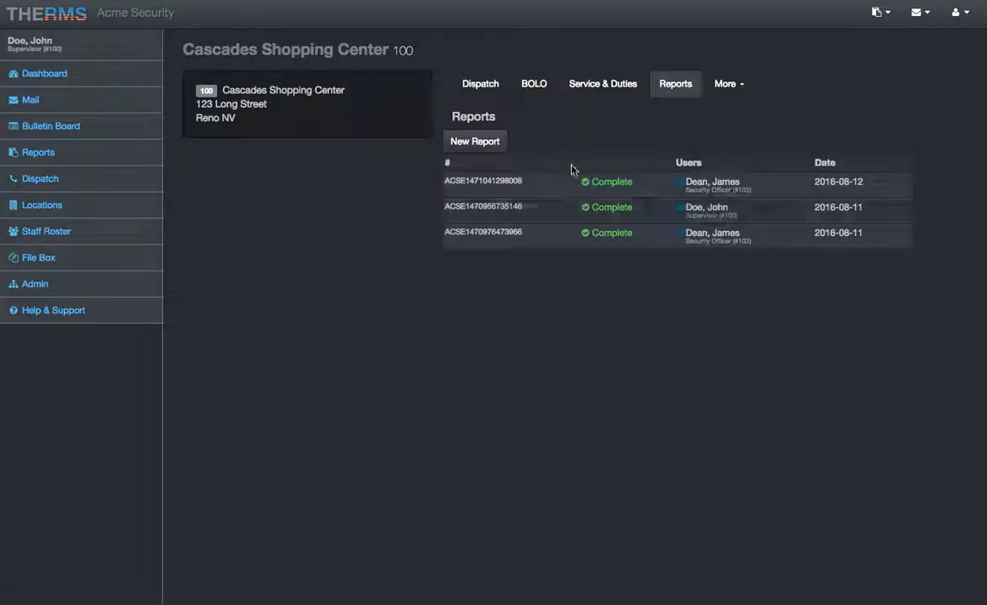
left_click(500, 143)
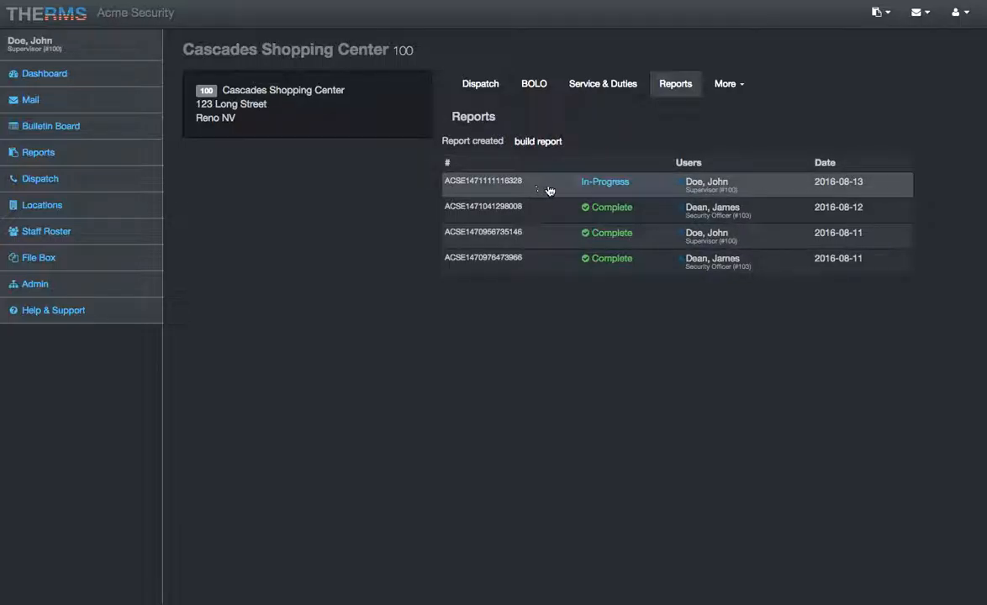
left_click(540, 142)
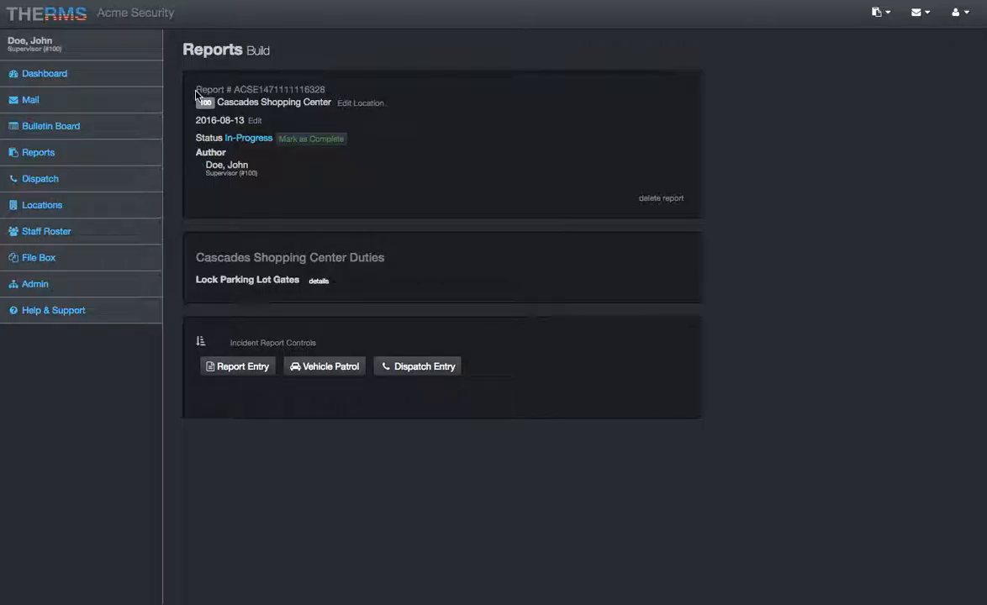
left_click(329, 89)
left_click(187, 104)
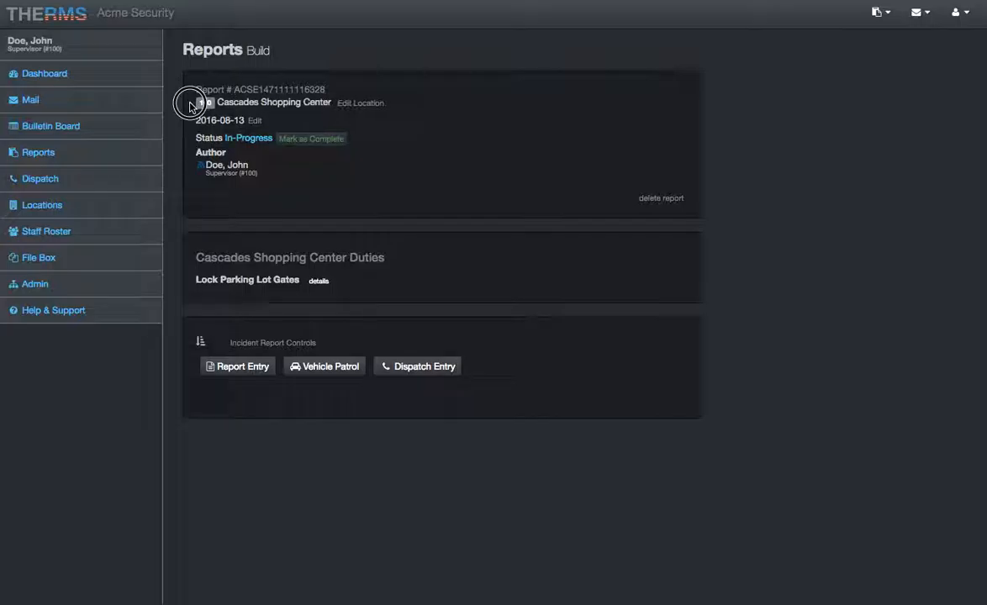
left_click(189, 125)
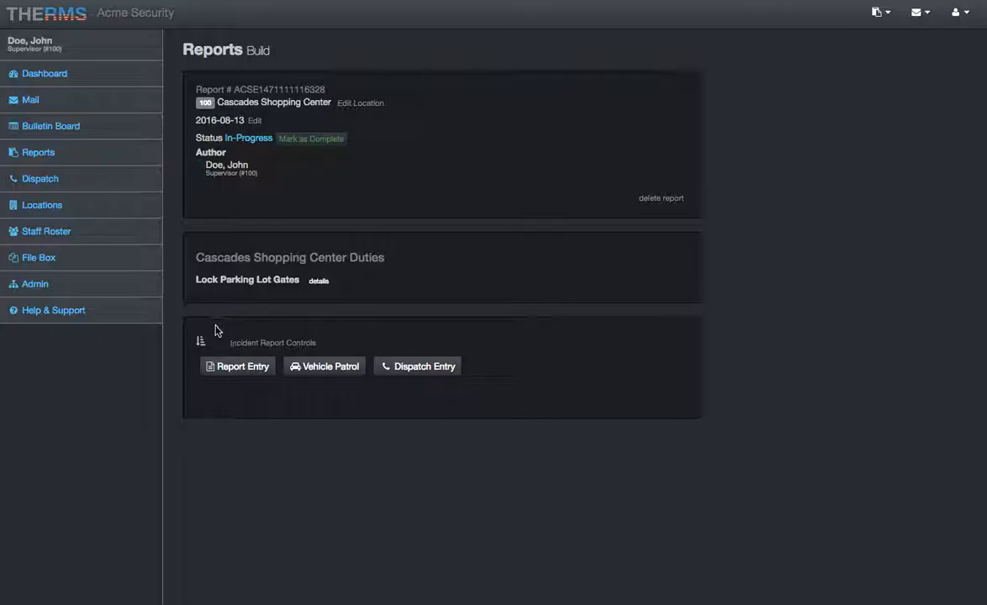
left_click(233, 372)
scroll(269, 353, "down", 1)
left_click(262, 318)
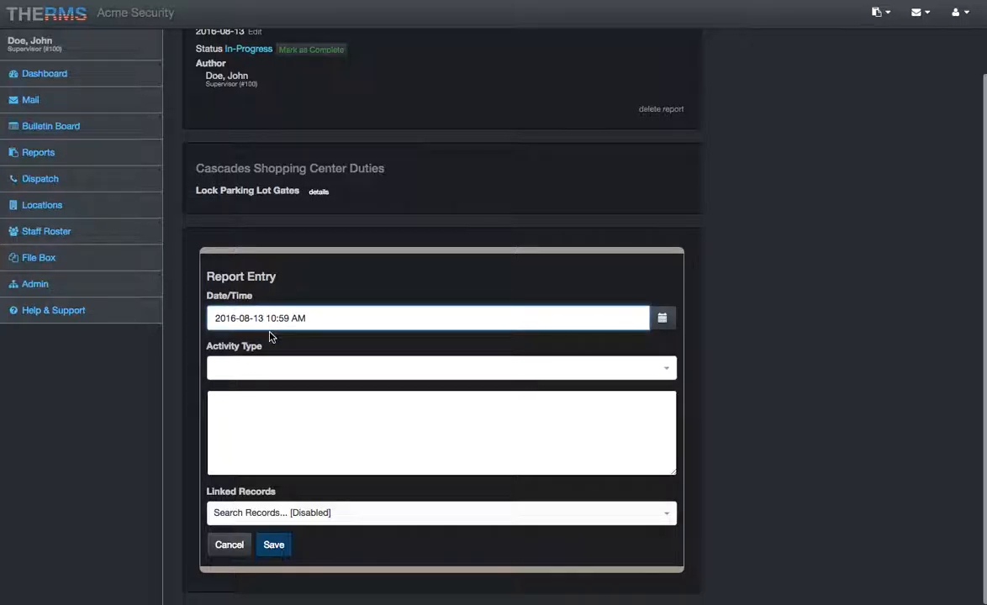
key("BackSpace")
type("2")
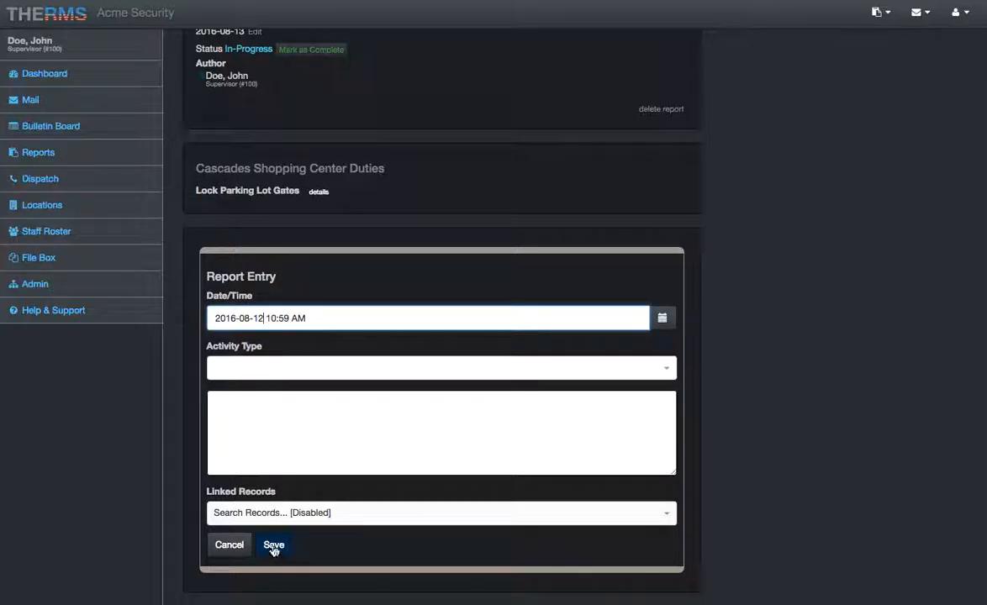
scroll(273, 549, "up", 1)
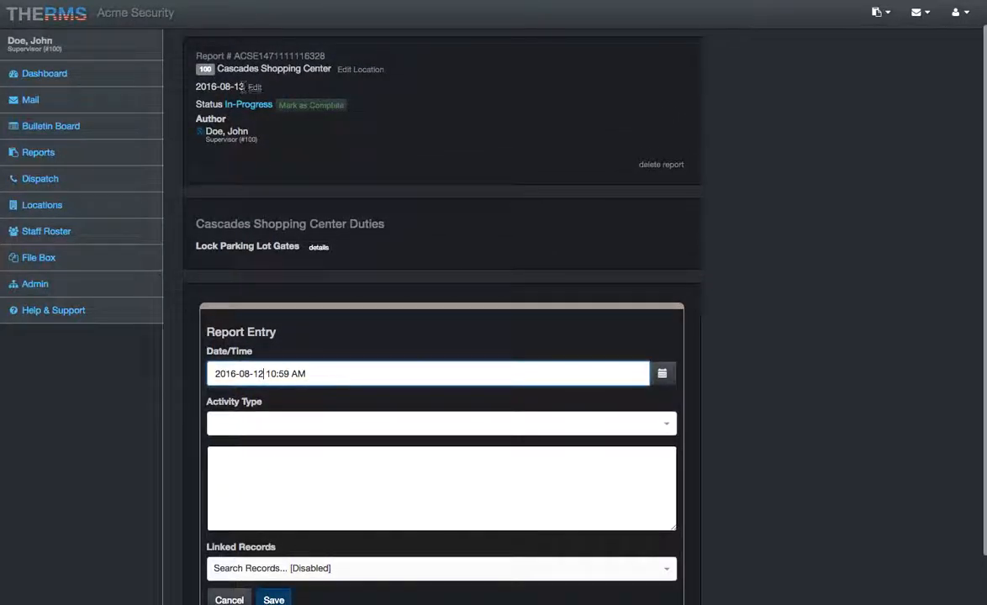
left_click_drag(244, 86, 233, 86)
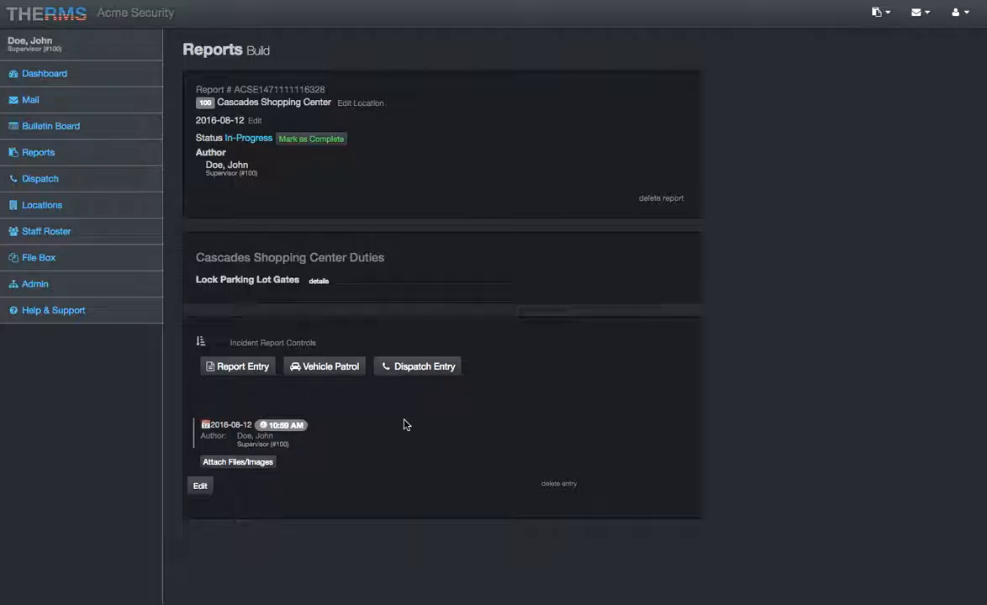
left_click(242, 367)
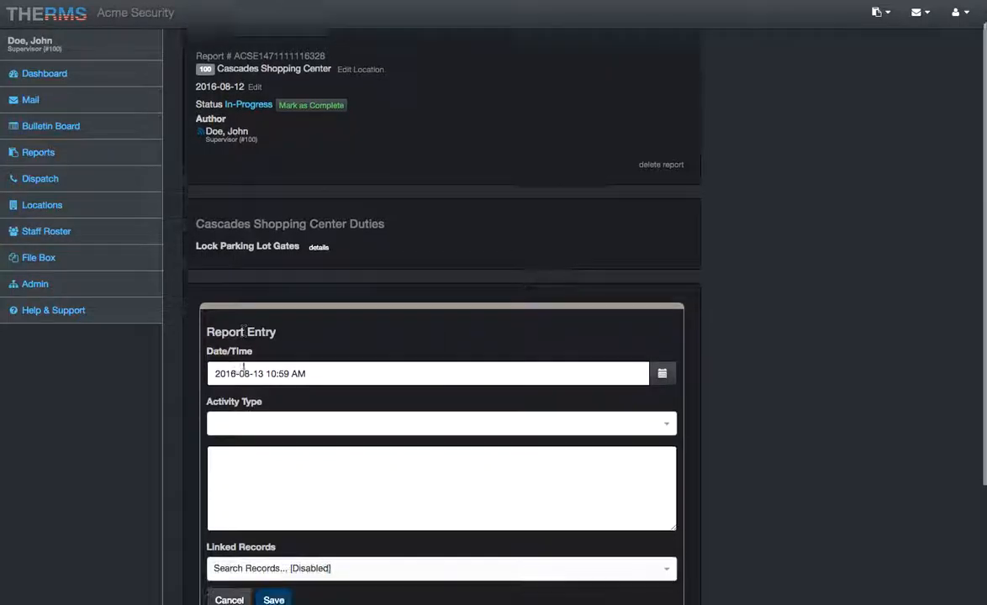
left_click(255, 346)
key("Delete")
type("1")
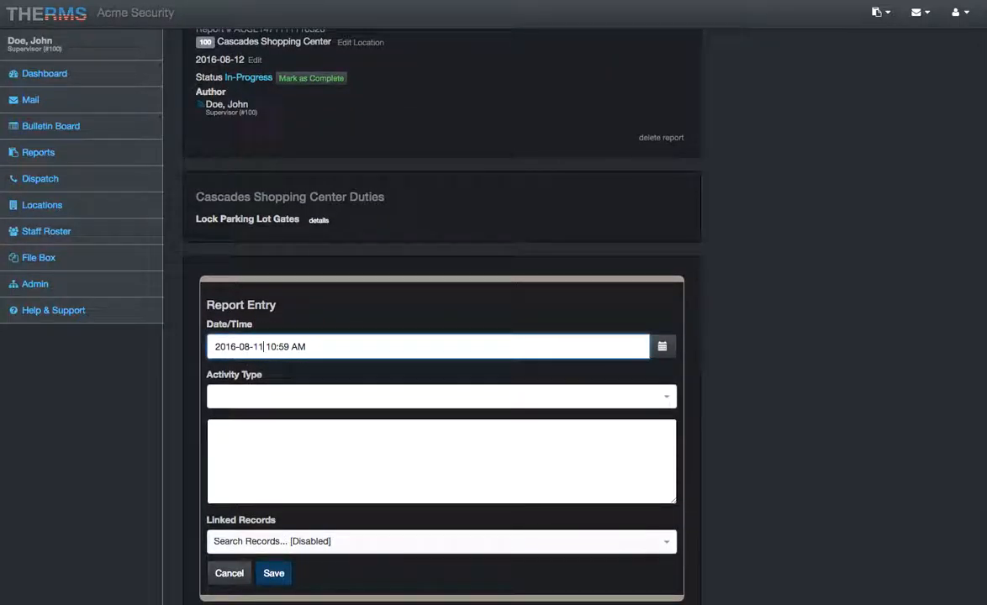
left_click(273, 575)
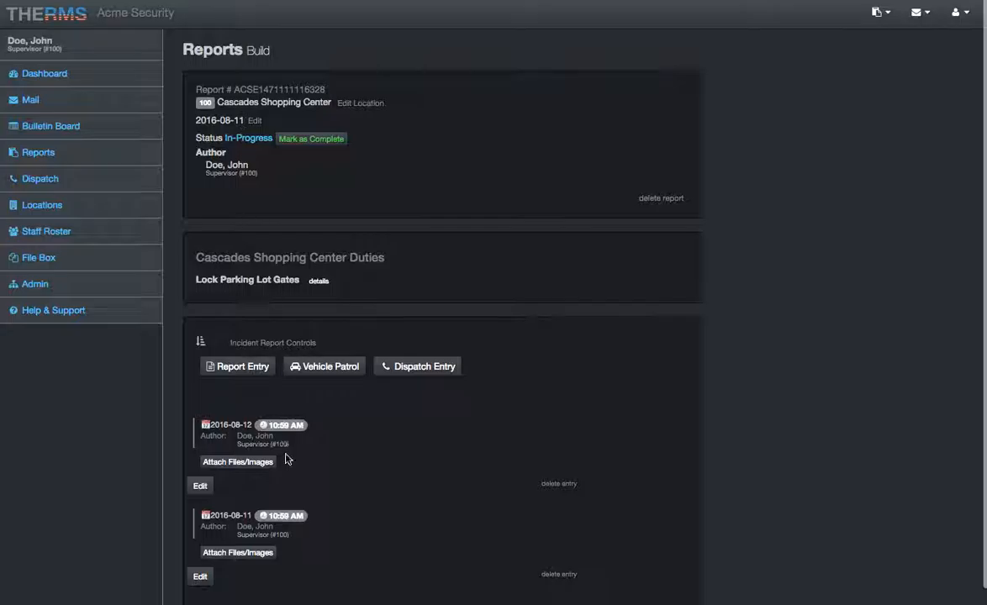
- Set the report date in the report header to 2016-08-13 and save it
left_click(253, 120)
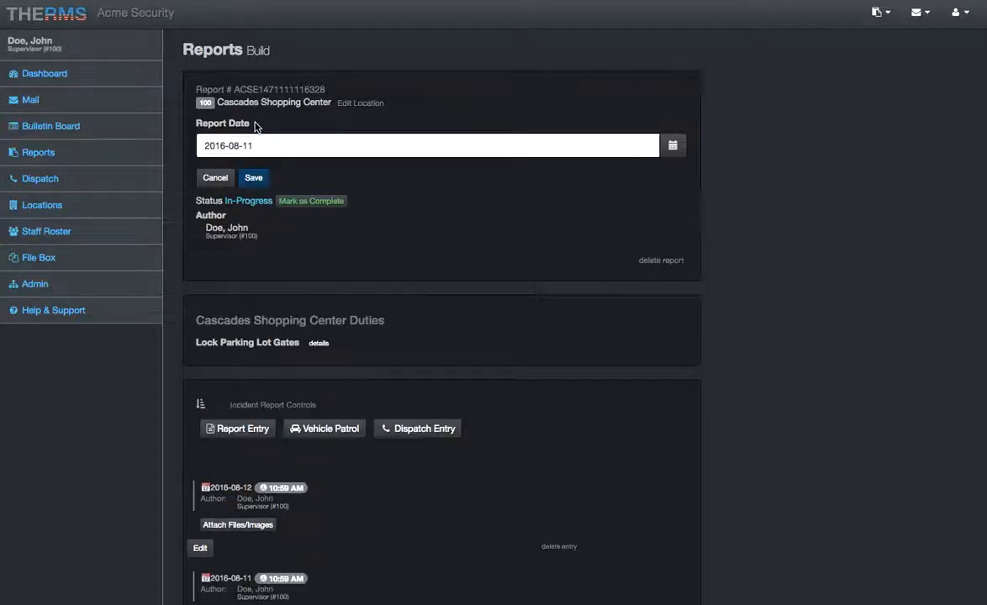
left_click(275, 150)
key("BackSpace")
type("3")
left_click(254, 178)
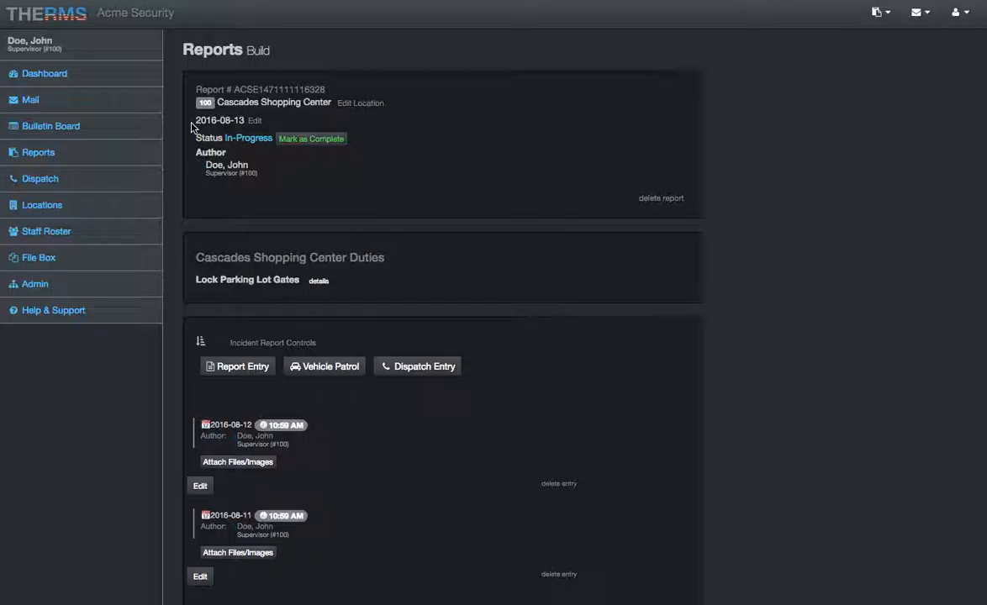
- Delete both blank report entries from the report, confirming each deletion
left_click(559, 484)
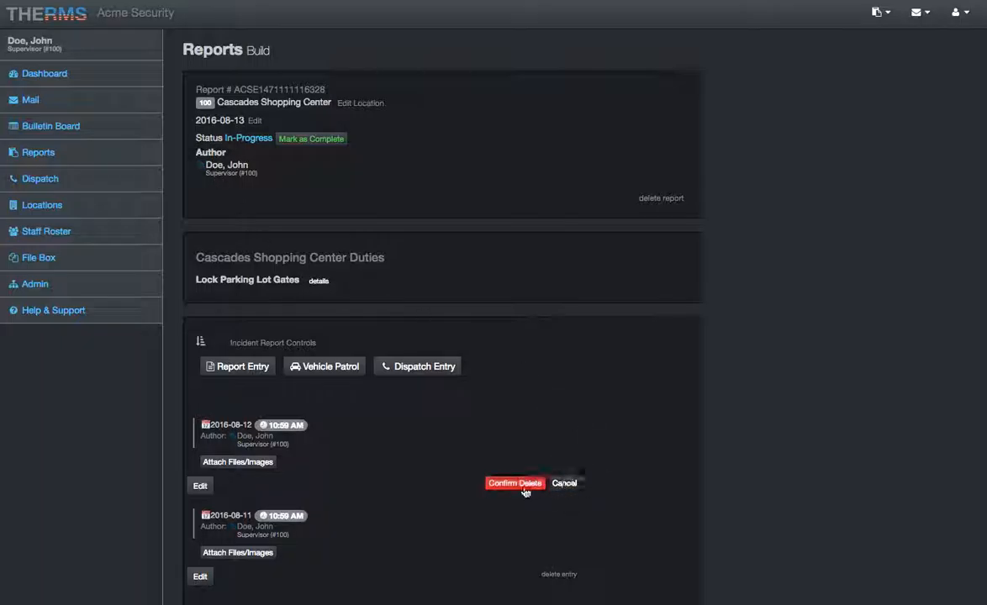
left_click(548, 485)
left_click(500, 487)
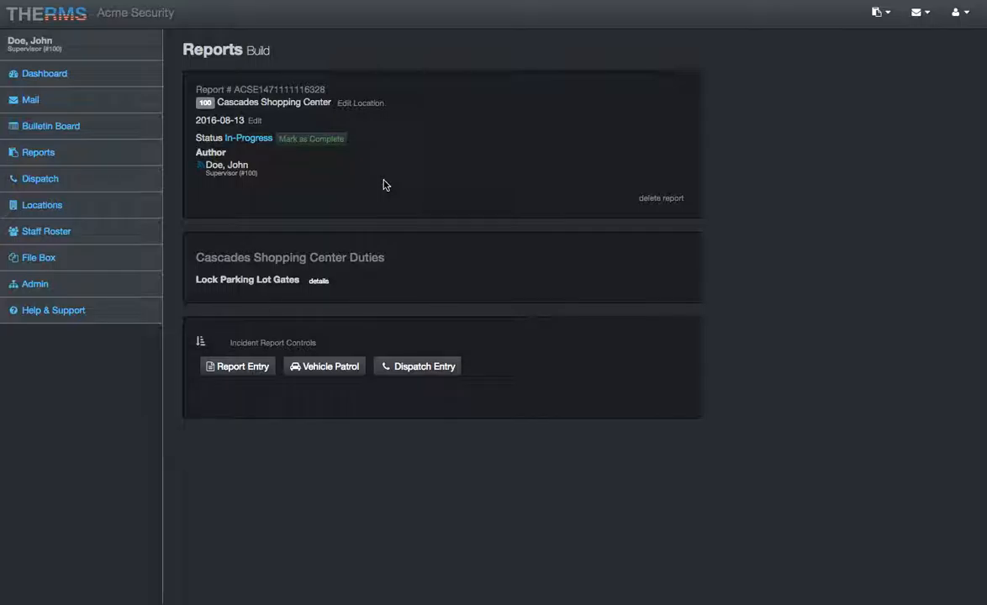
- Open the report date for editing and cancel without changing it
left_click(254, 120)
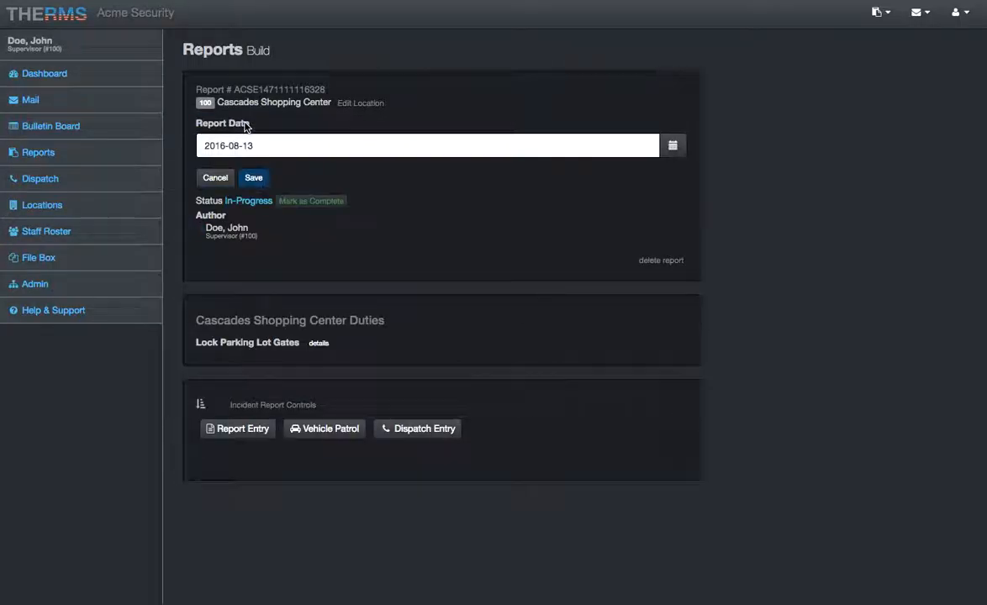
left_click(218, 179)
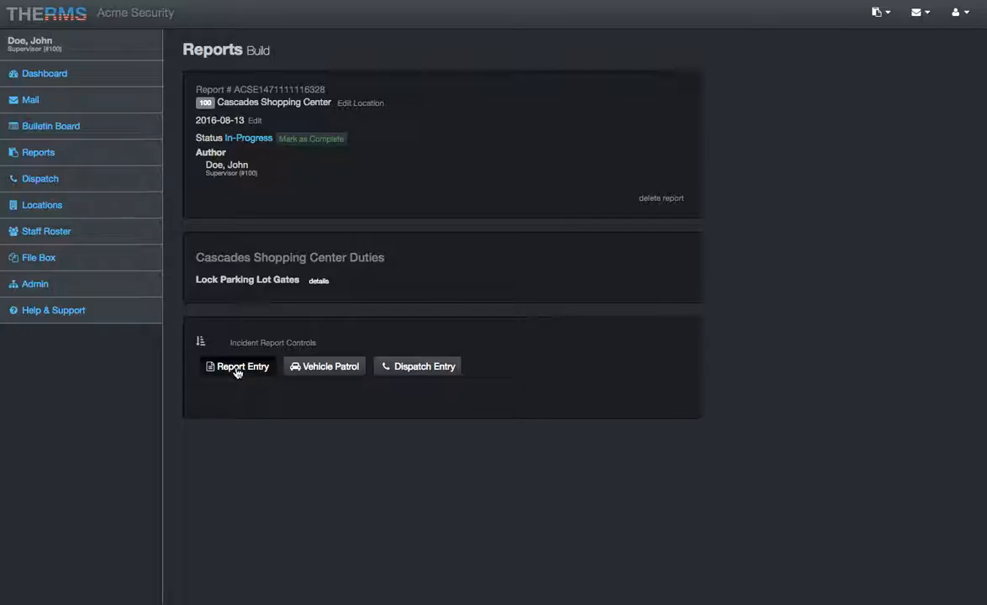
- Show the details of the Lock Parking Lot Gates duty in the report's duties section
left_click(189, 259)
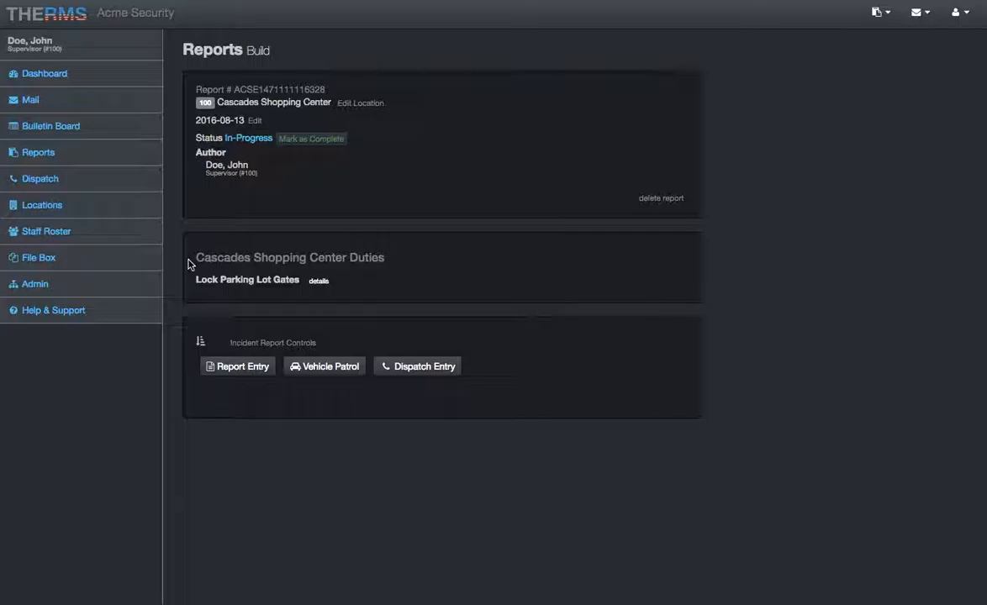
left_click(191, 287)
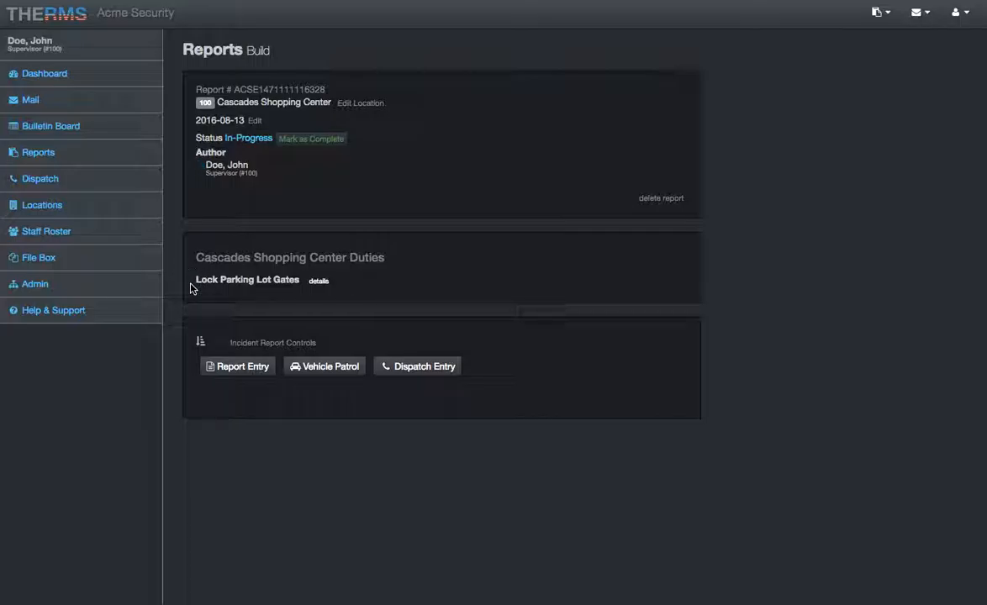
left_click(318, 281)
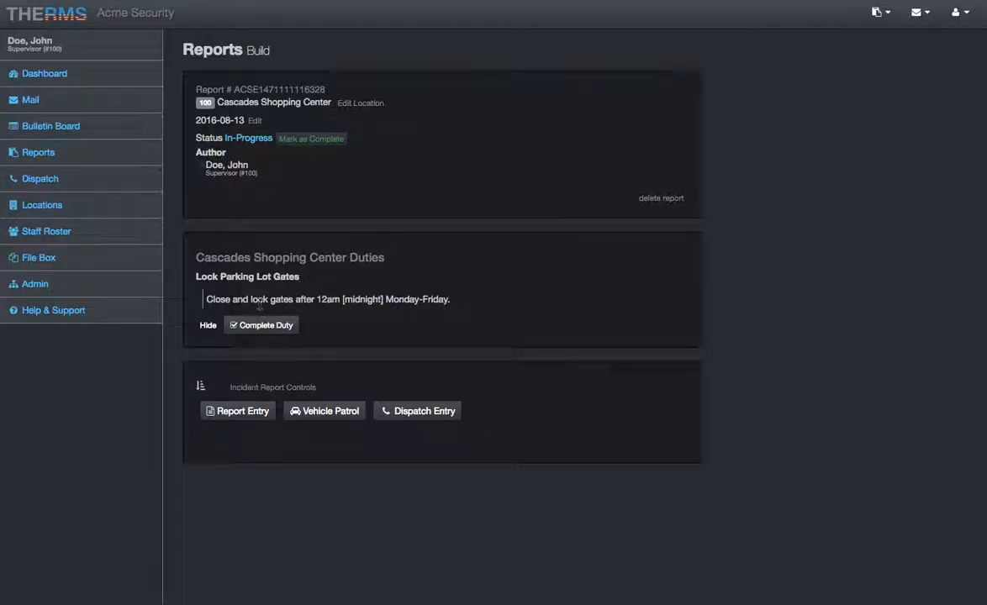
left_click(199, 303)
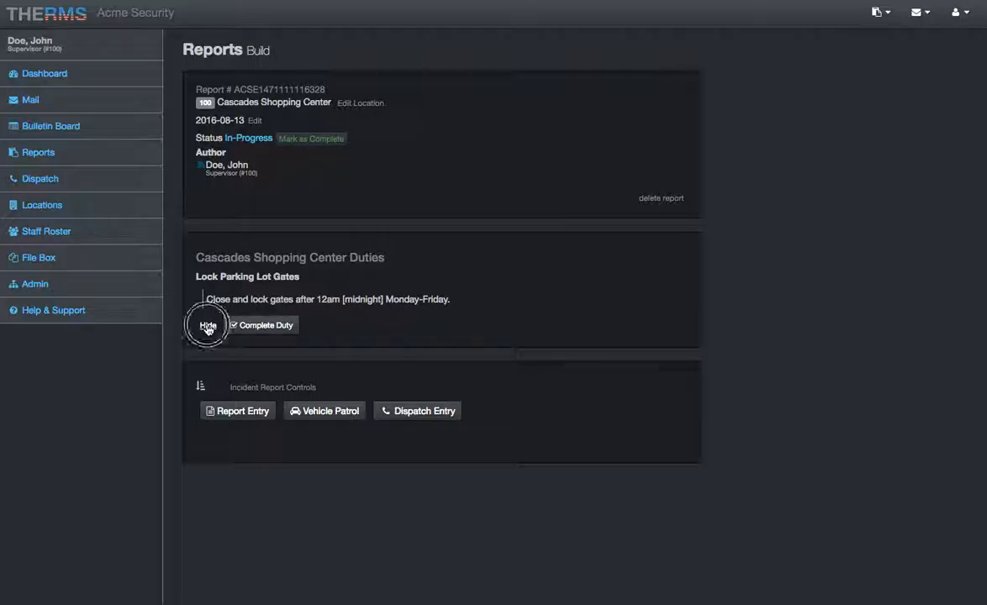
left_click(320, 282)
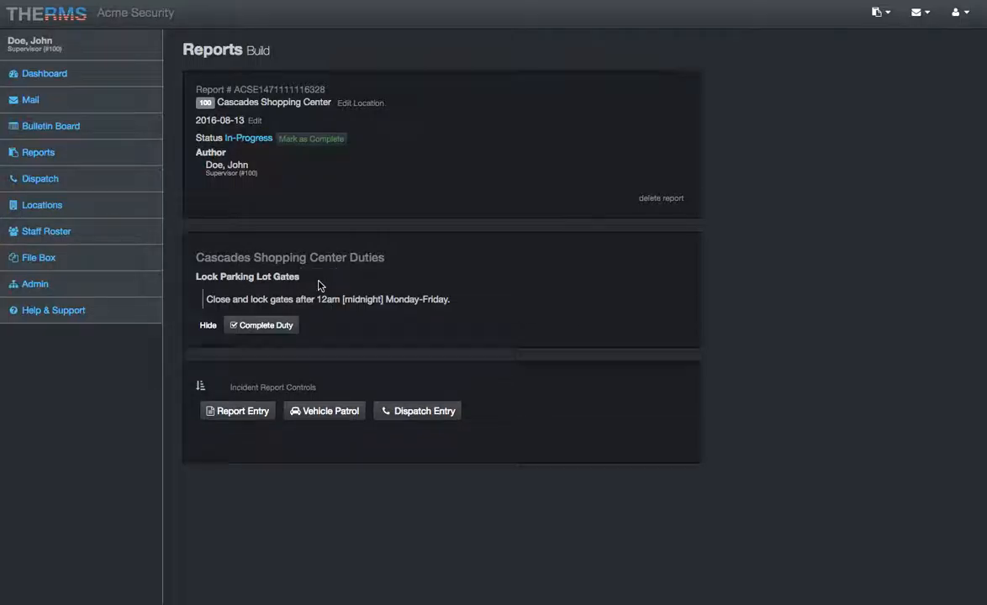
left_click(261, 329)
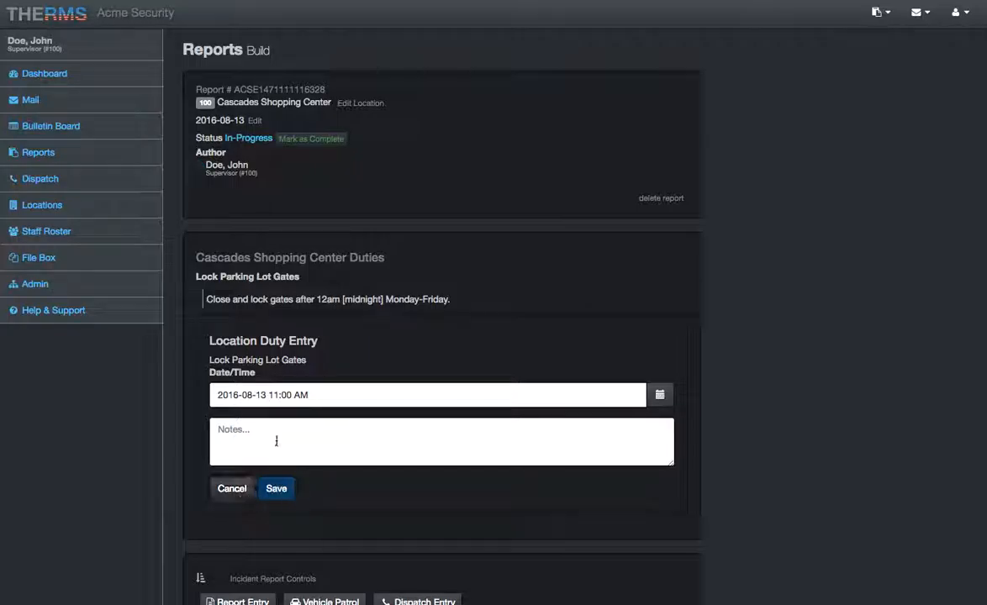
left_click(271, 428)
left_click(311, 395)
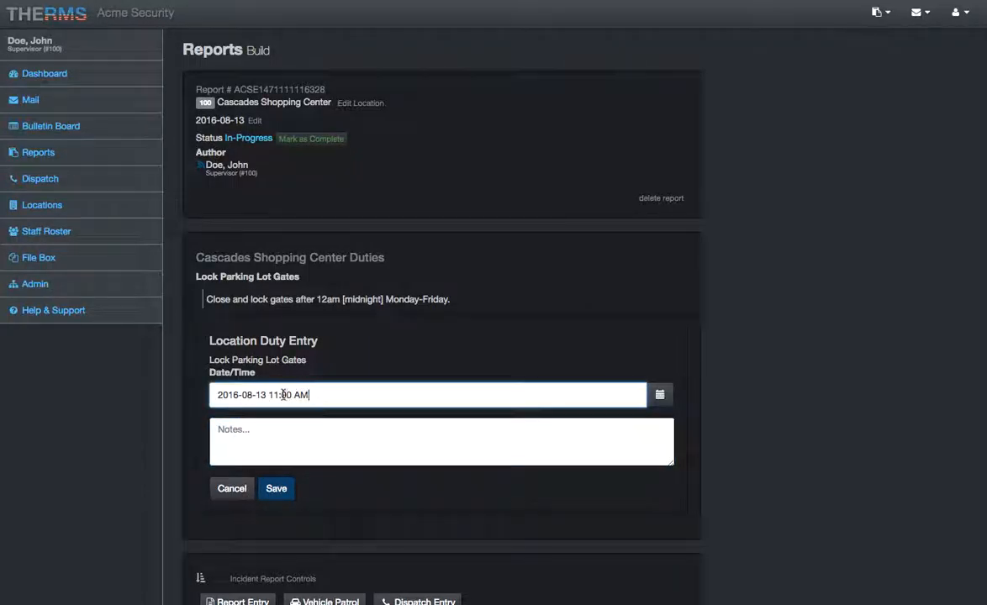
left_click(238, 485)
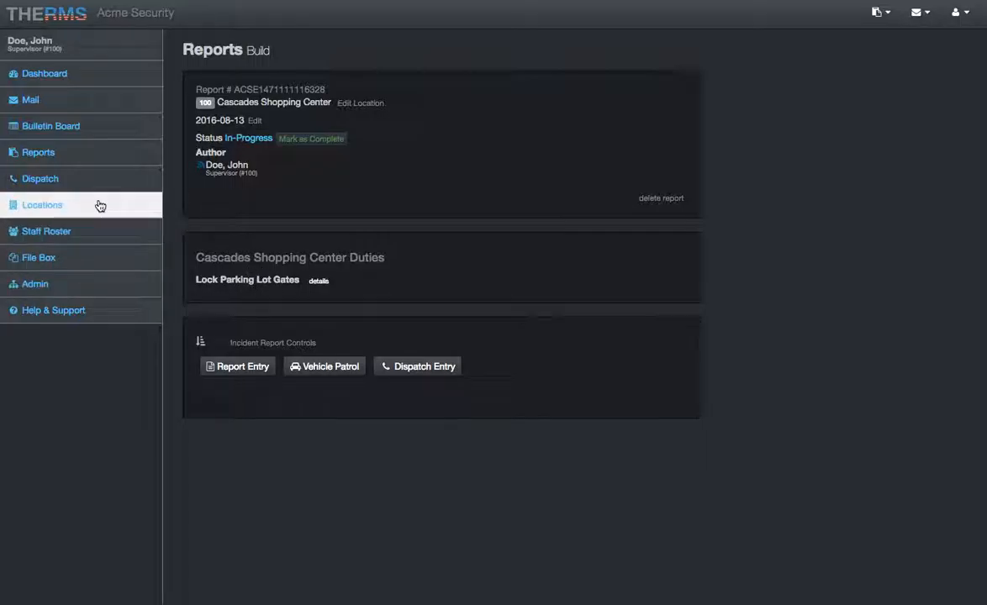
- Review the Lock Parking Lot Gates duty under the Cascades Shopping Center location's services and duties, and return to the in-progress report
left_click(271, 103)
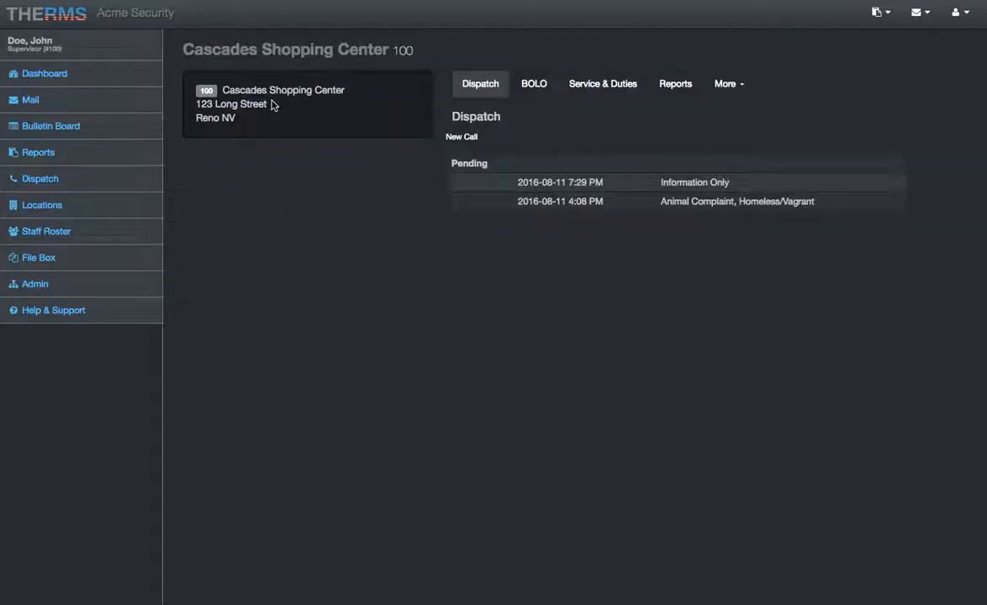
left_click(600, 94)
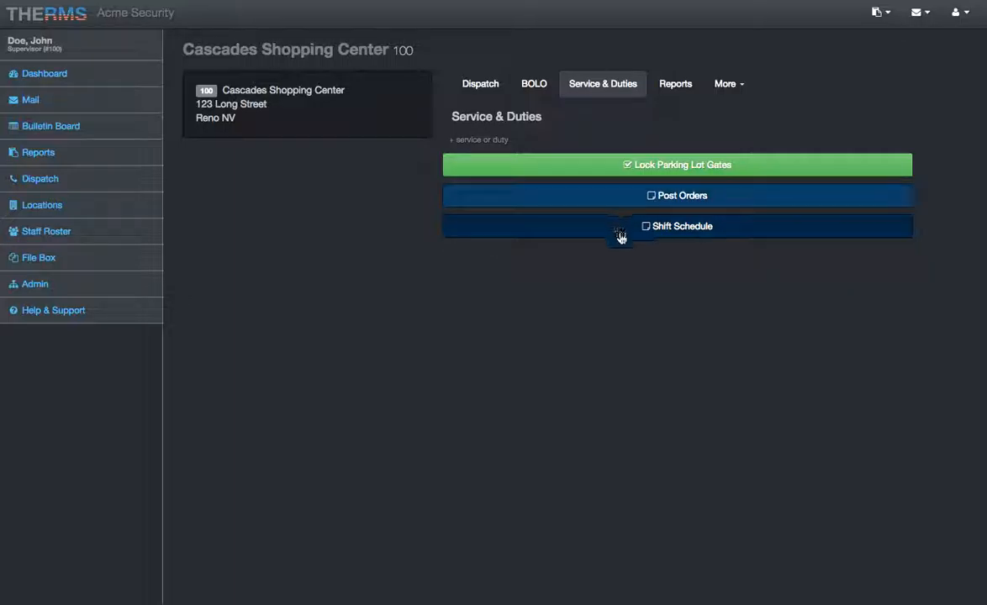
left_click(600, 167)
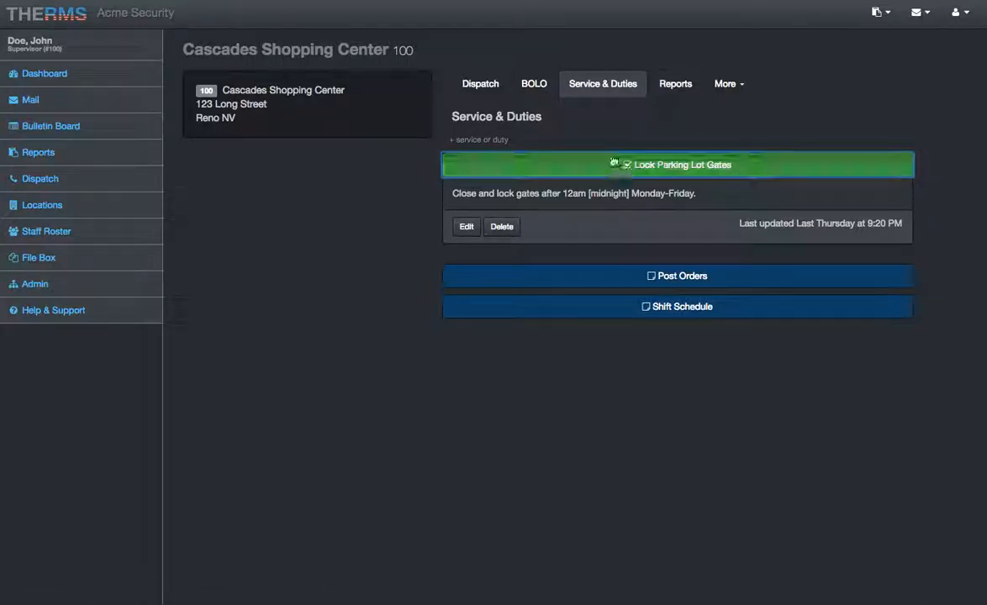
left_click(678, 99)
left_click(569, 187)
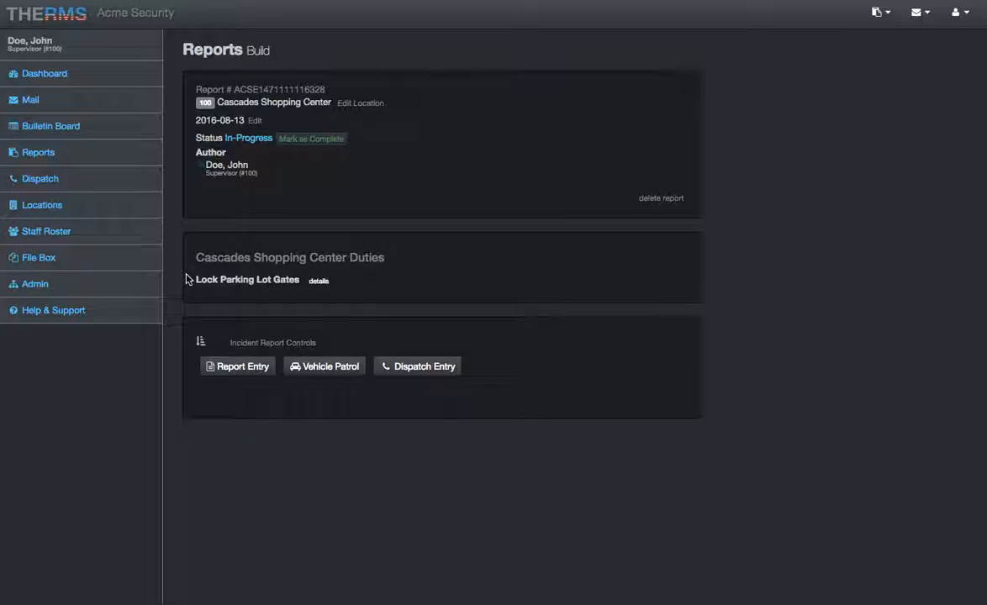
left_click(319, 282)
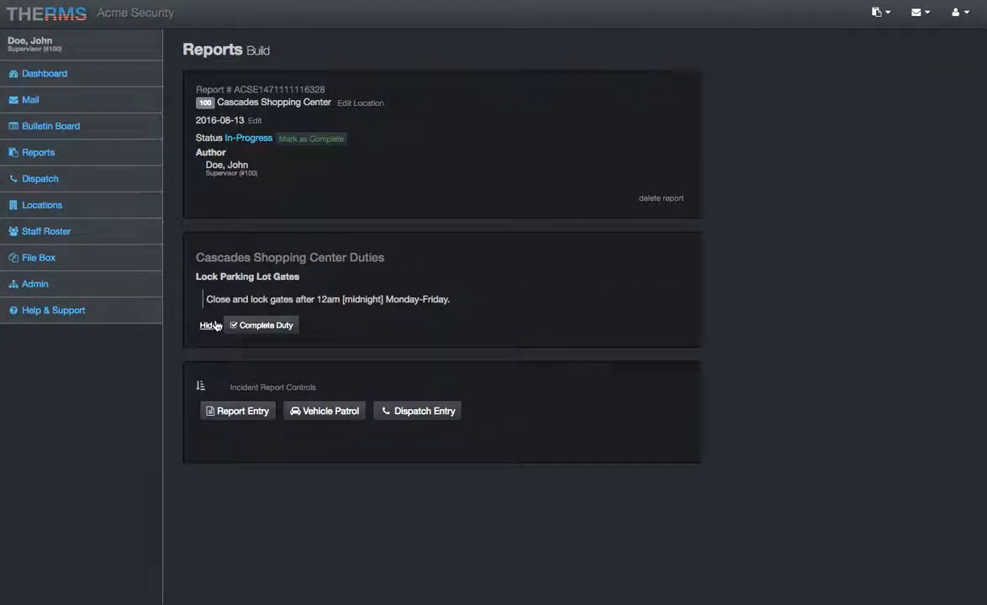
left_click(266, 325)
scroll(275, 331, "down", 1)
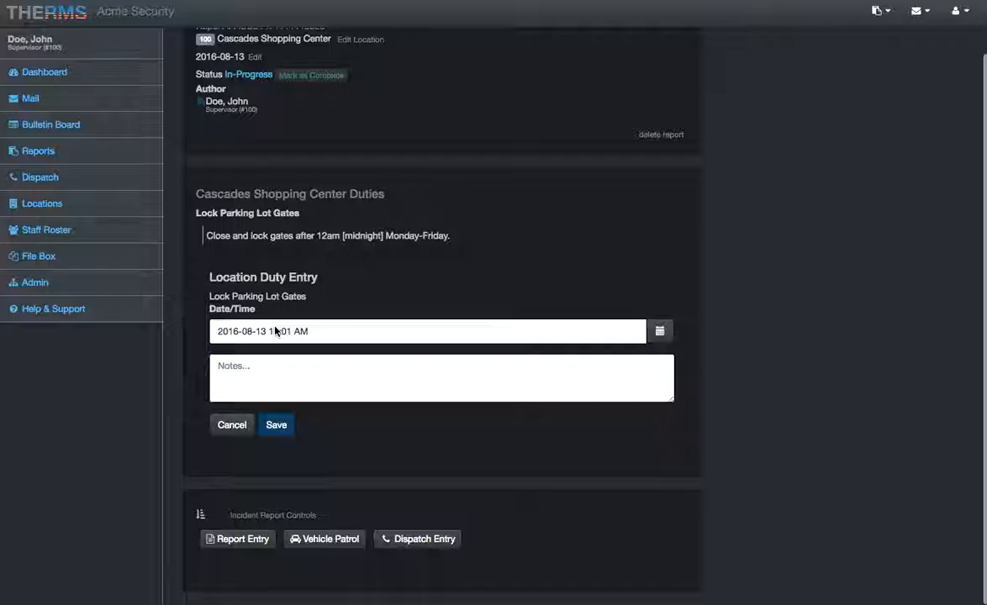
left_click(279, 384)
type("notes..")
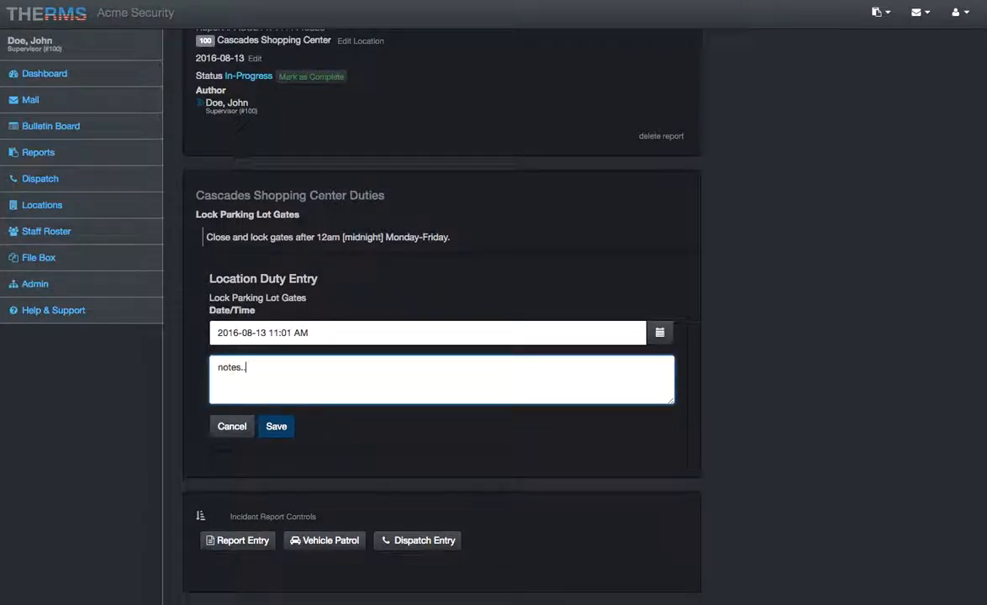
left_click(277, 428)
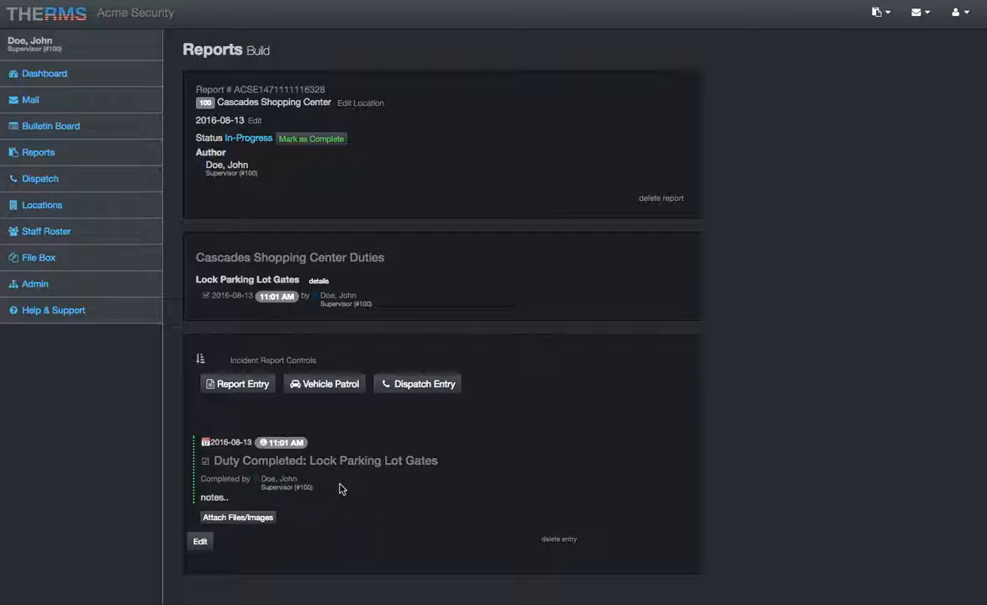
- Delete the completed Lock Parking Lot Gates duty entry from the report and confirm the deletion
left_click(559, 538)
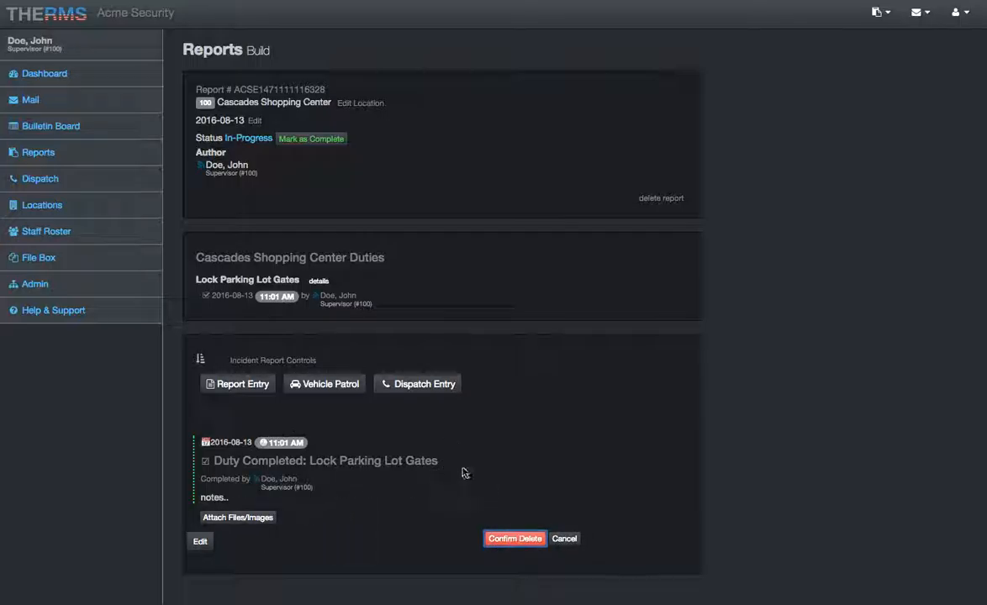
left_click(515, 538)
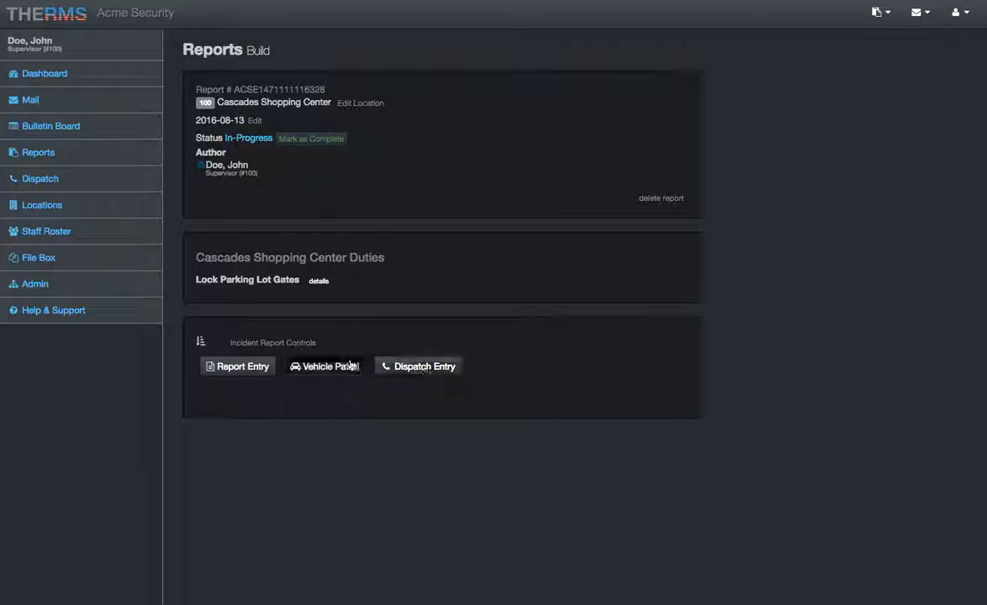
left_click(233, 368)
scroll(310, 321, "down", 1)
left_click(288, 317)
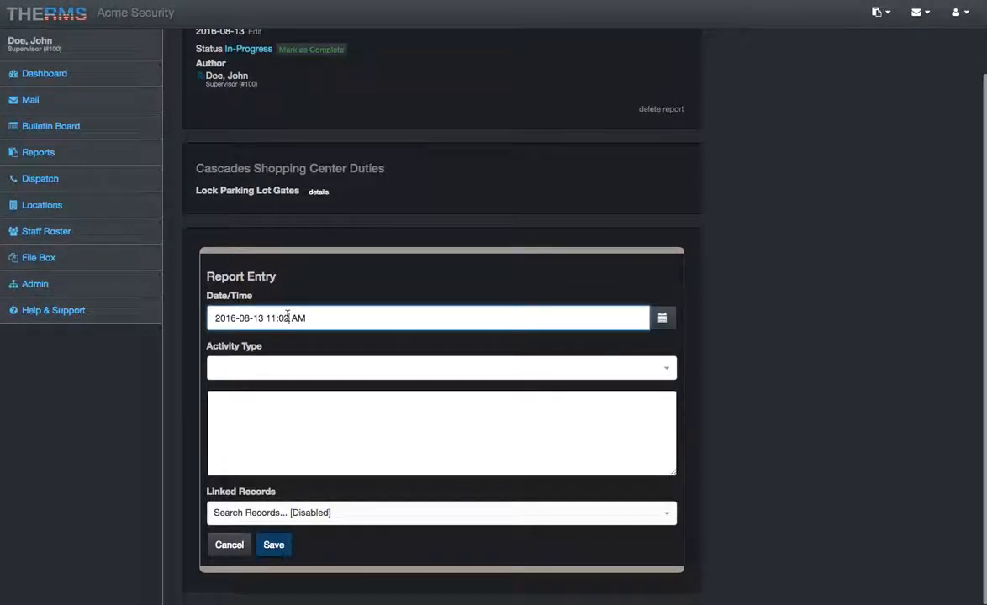
key("BackSpace")
left_click(661, 317)
left_click(558, 487)
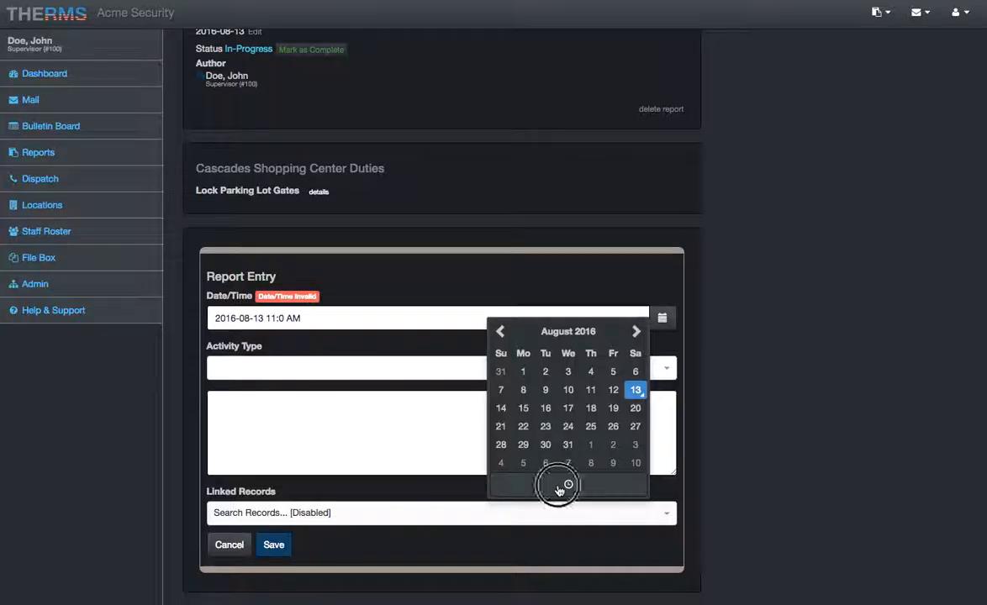
left_click(515, 457)
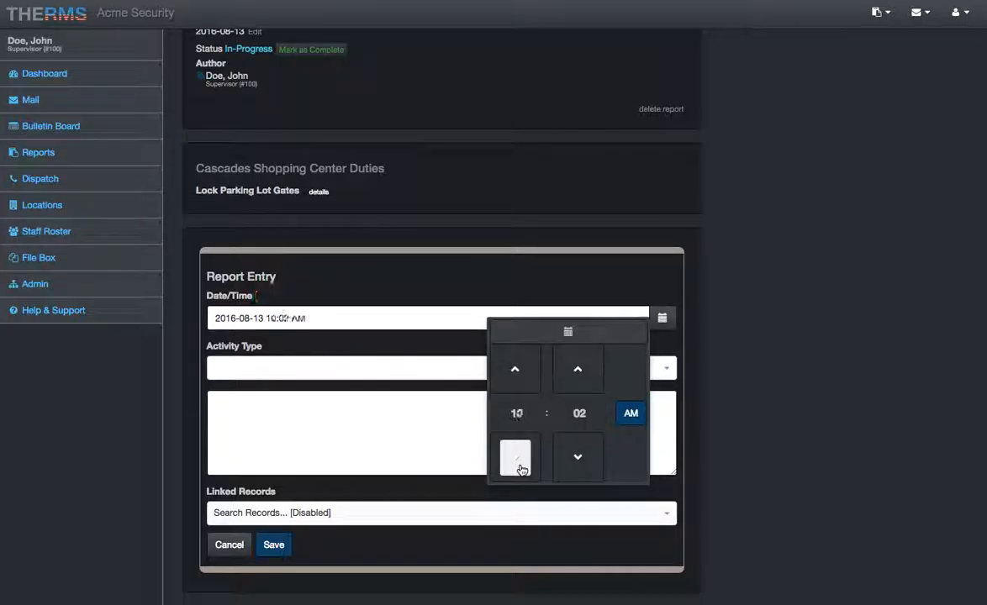
left_click(577, 456)
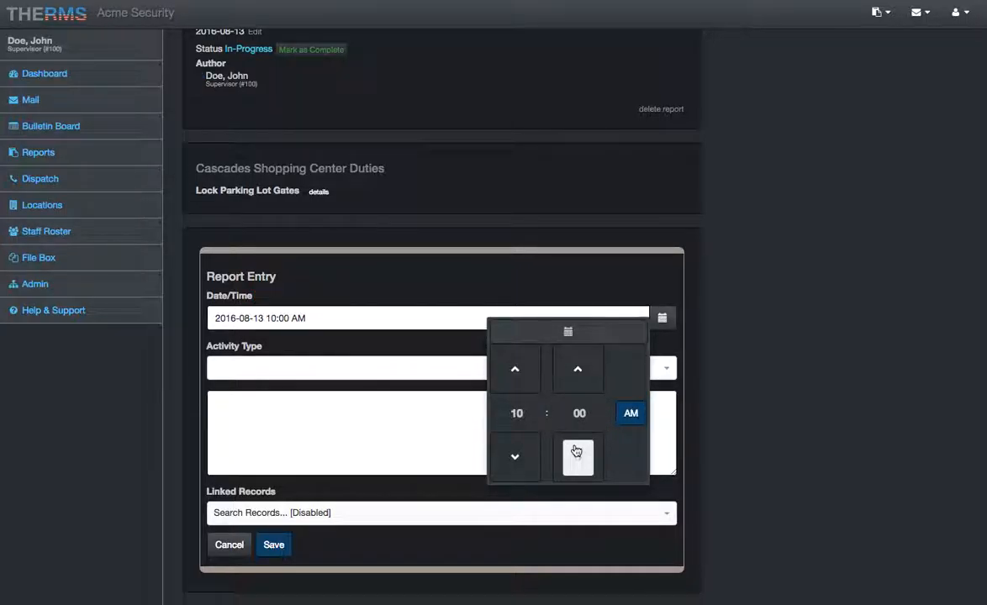
left_click(323, 345)
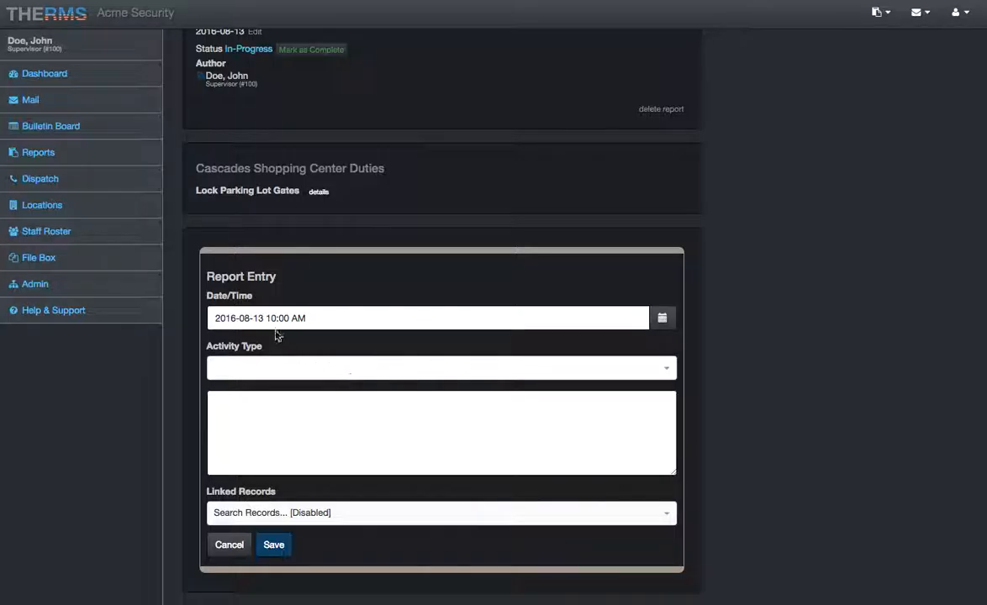
- Choose Information Only as the report entry's activity type and remove it again
left_click(279, 367)
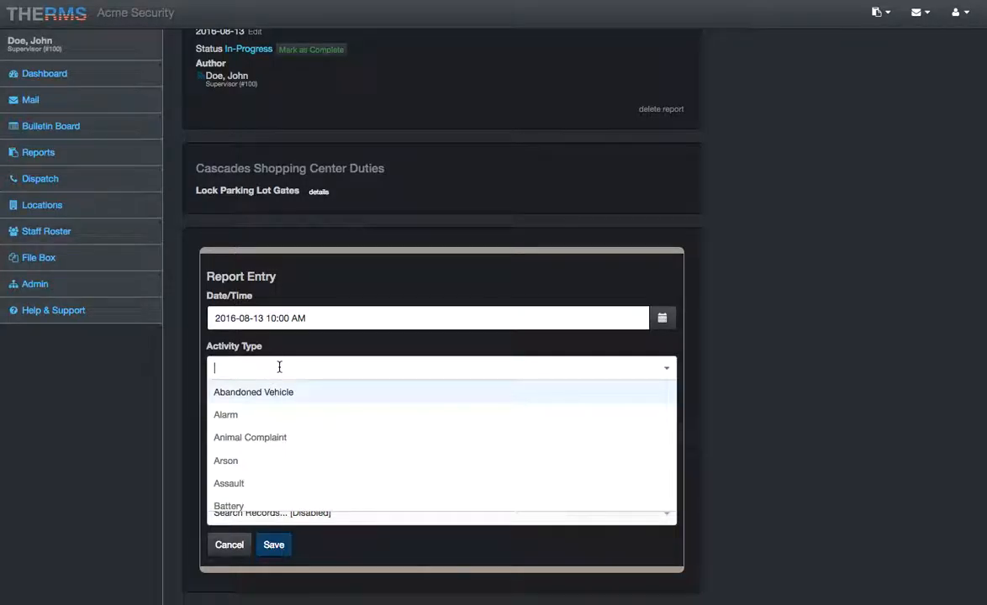
type("inf")
key("Return")
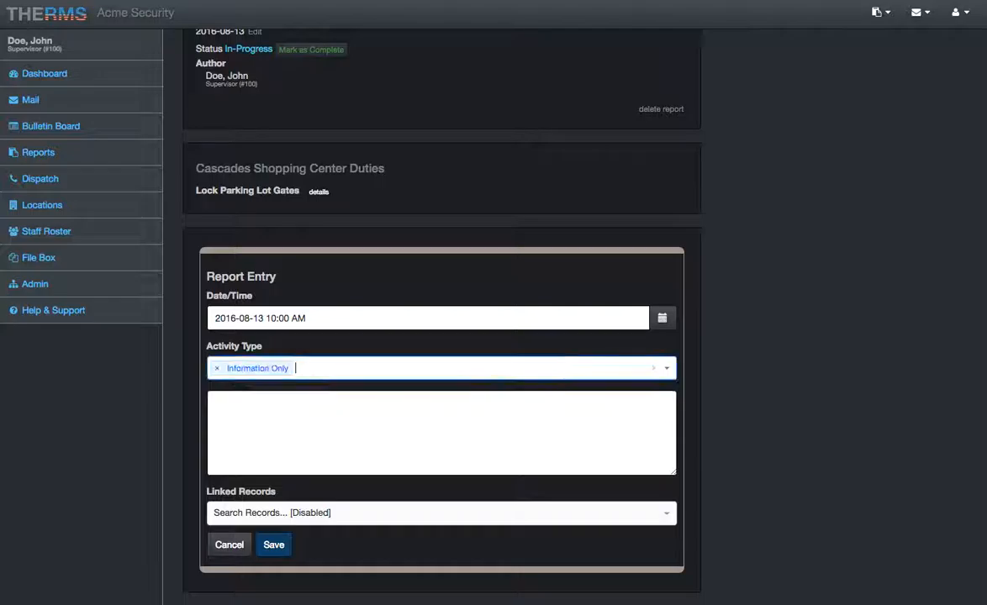
key("shift+Tab")
key("BackSpace")
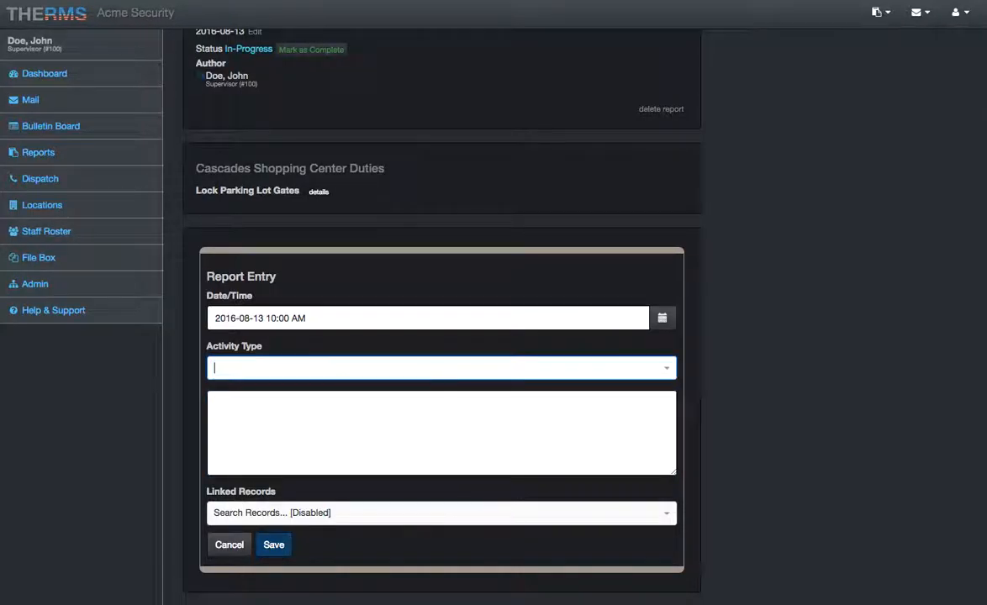
left_click(271, 347)
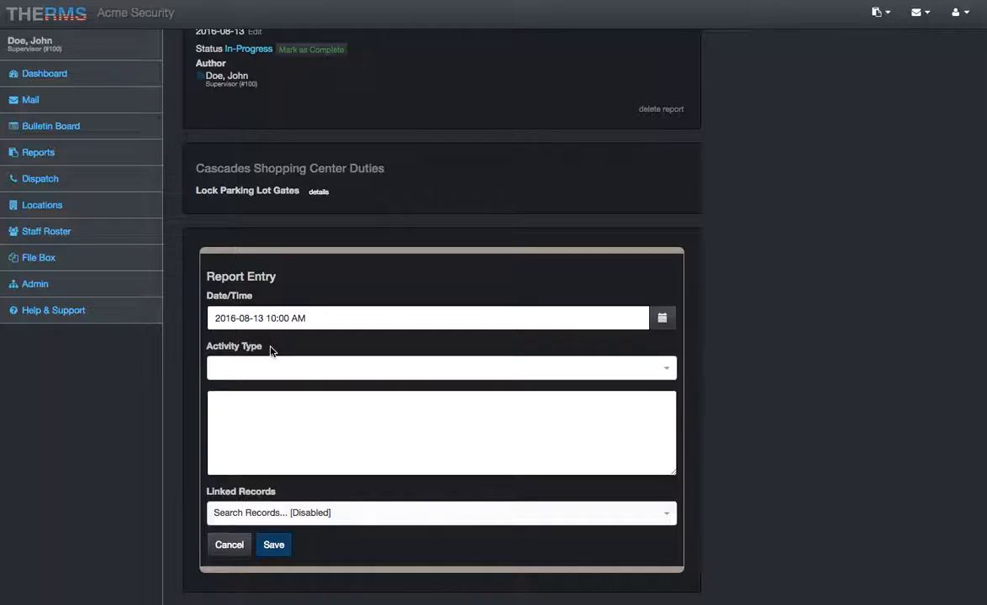
- Add the activity types Alarm and Assault to the report entry and remove both
left_click(264, 359)
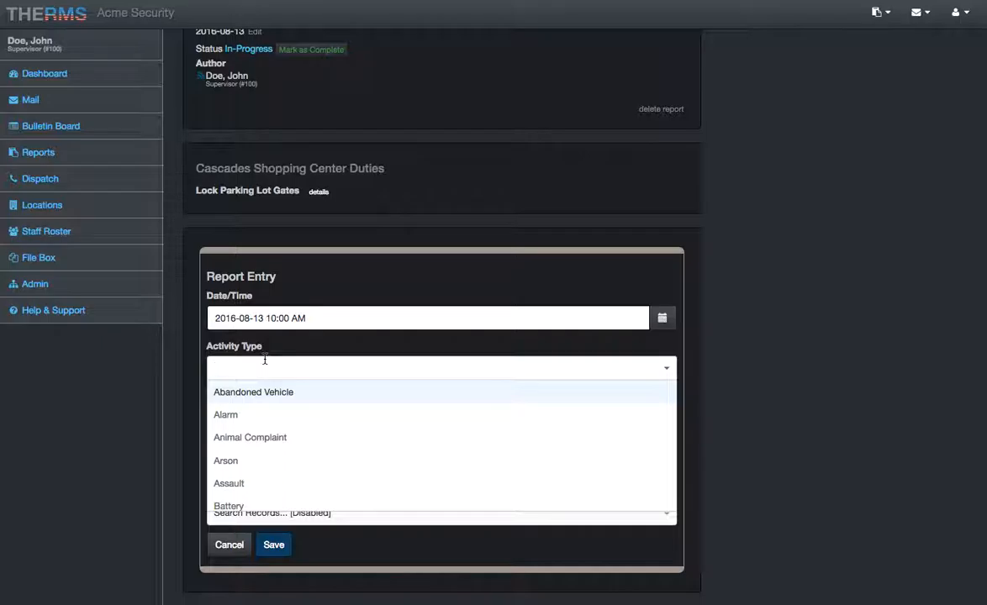
left_click(239, 409)
left_click(288, 366)
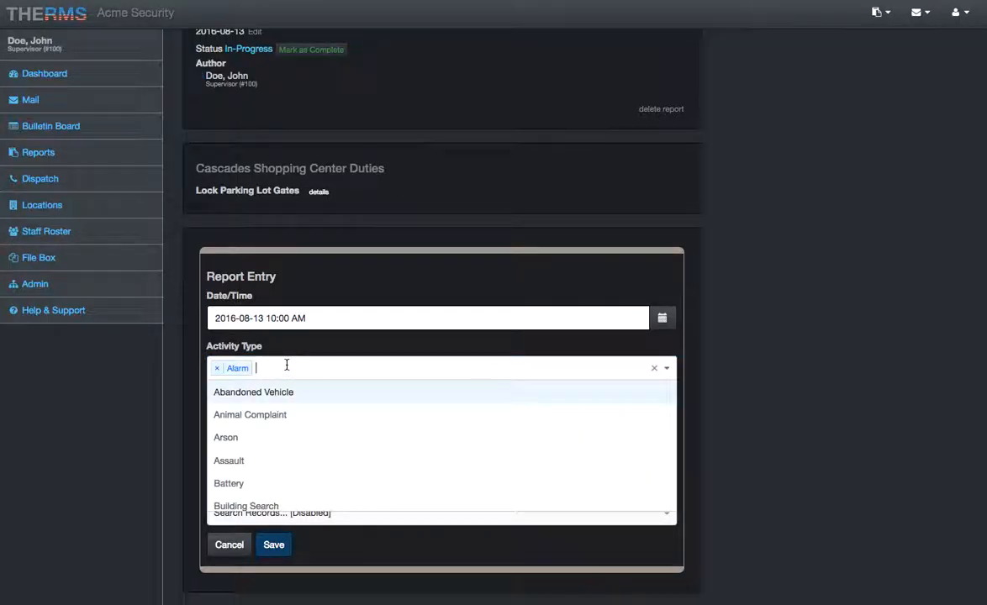
left_click(253, 466)
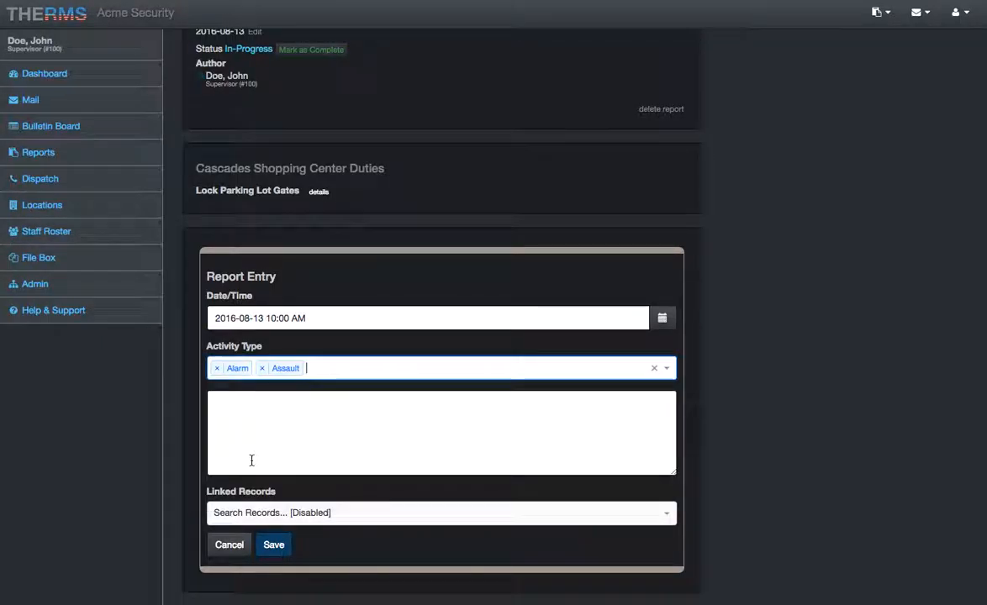
key("BackSpace")
key("BackSpace")
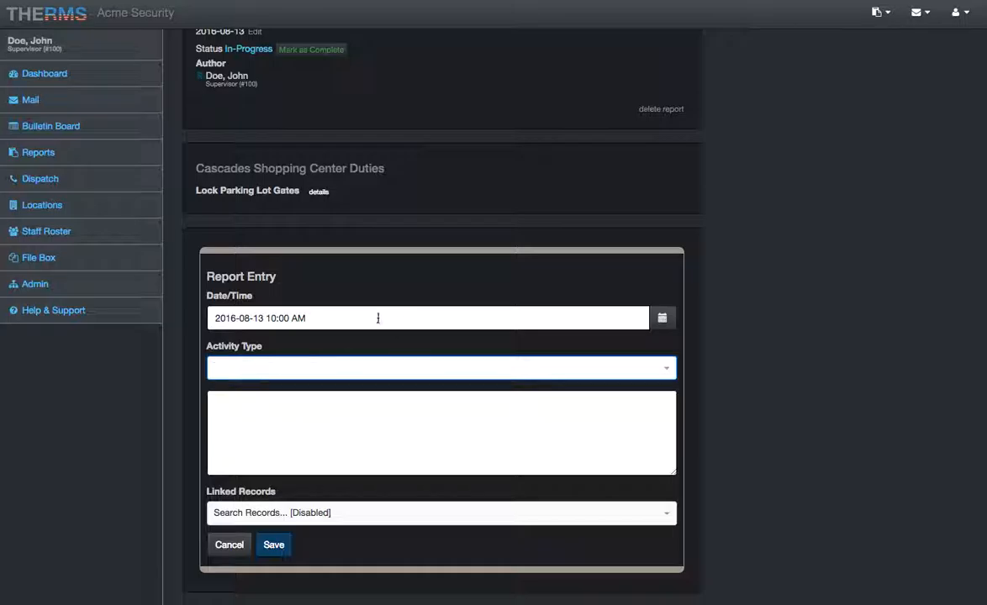
- Pick Disturbance - Residential as the report entry's activity type and clear it
left_click(330, 367)
scroll(326, 437, "down", 3)
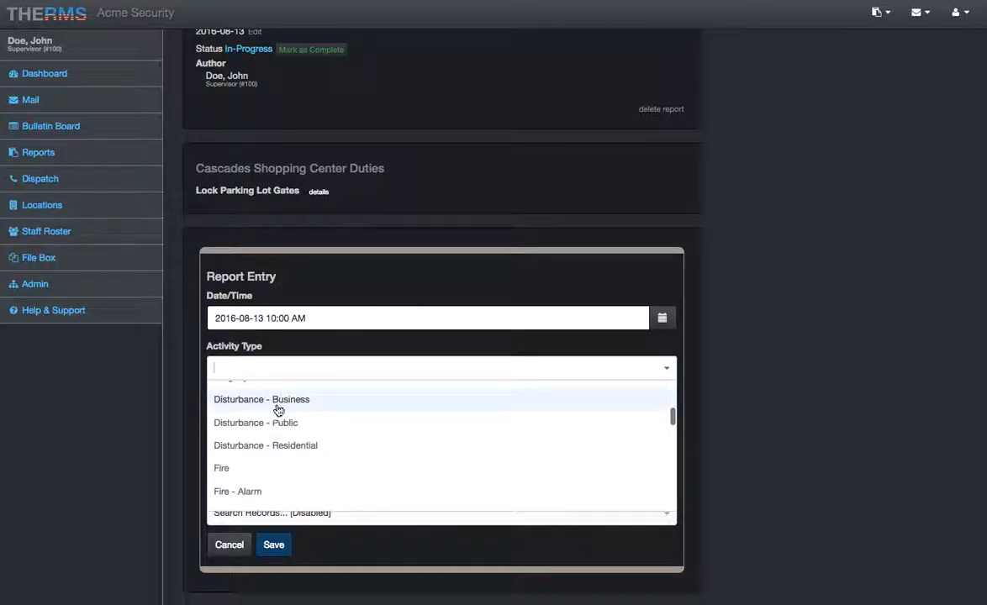
left_click(284, 445)
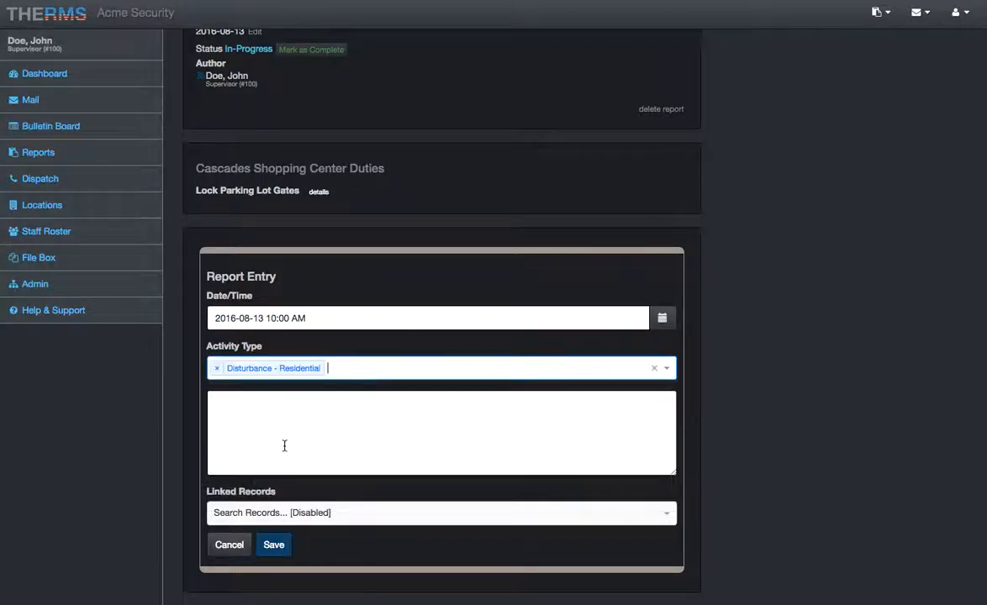
key("BackSpace")
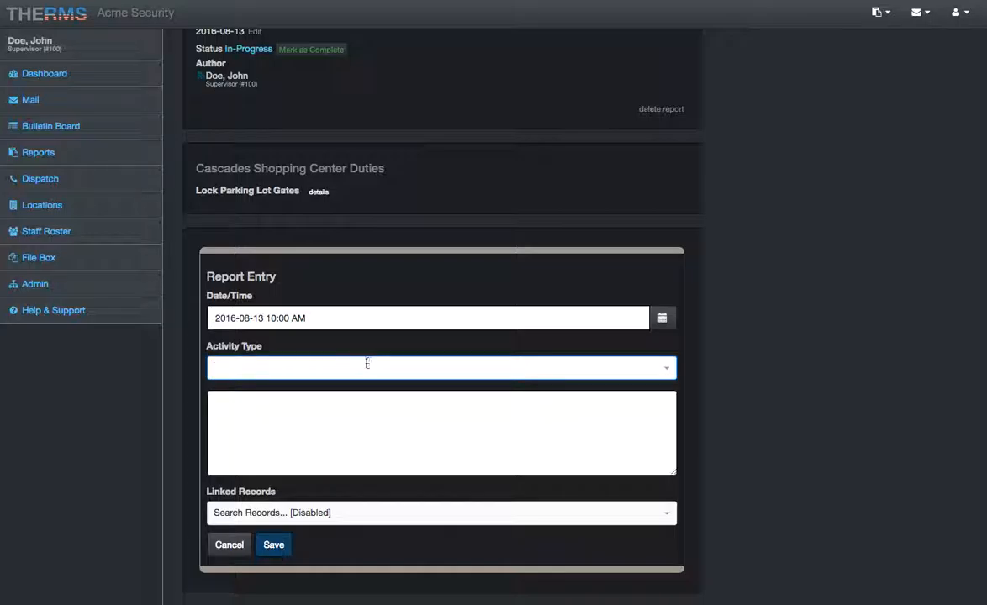
scroll(264, 367, "up", 2)
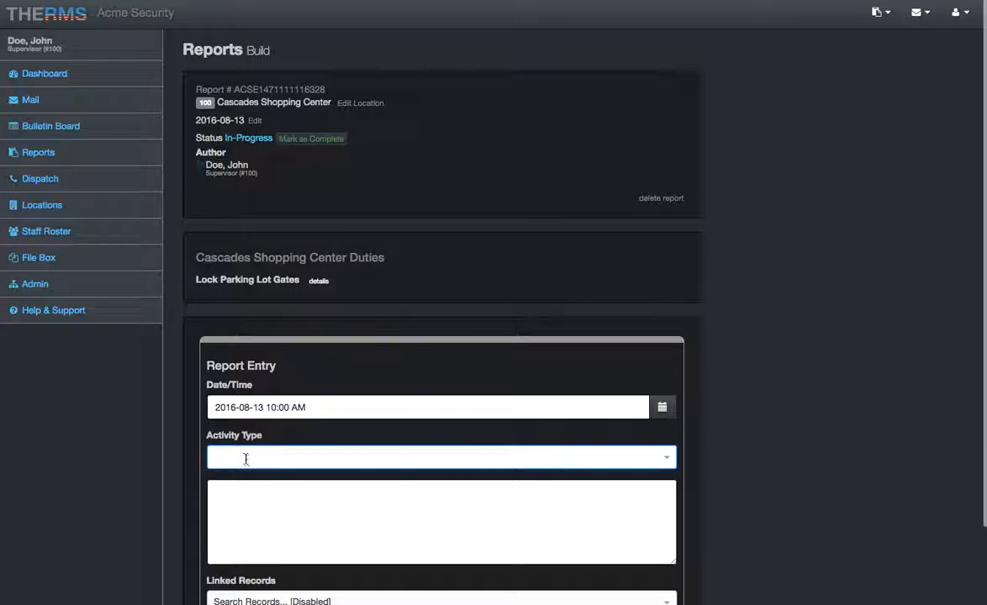
- Write "Arrived to our shift.... began performing duties.." as the 10:00 AM entry's description, correct the misspelled first word, and save the entry
scroll(244, 454, "down", 2)
left_click(250, 414)
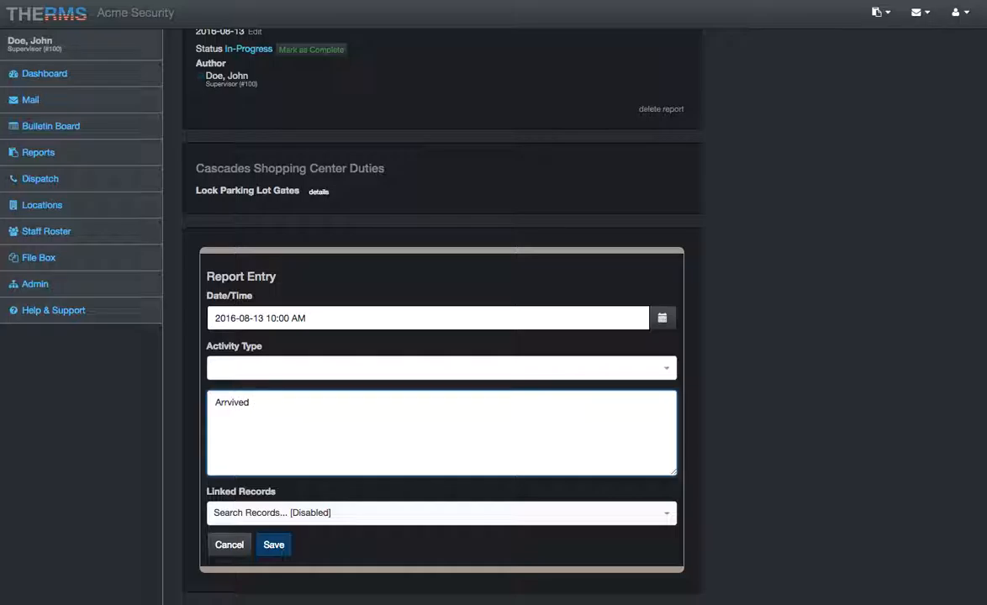
type("ur shift.... began performing duti")
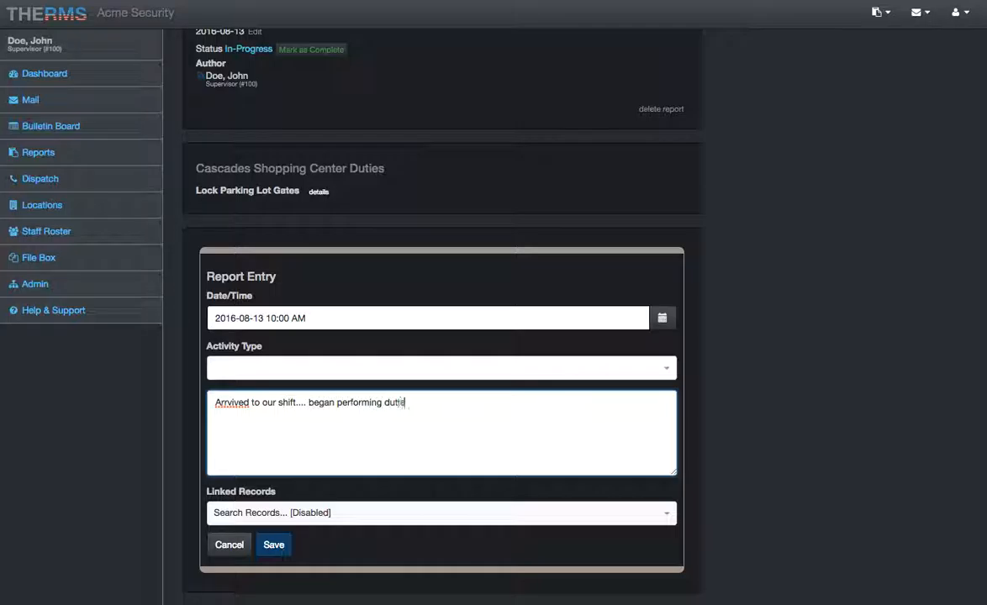
type("s..")
right_click(228, 403)
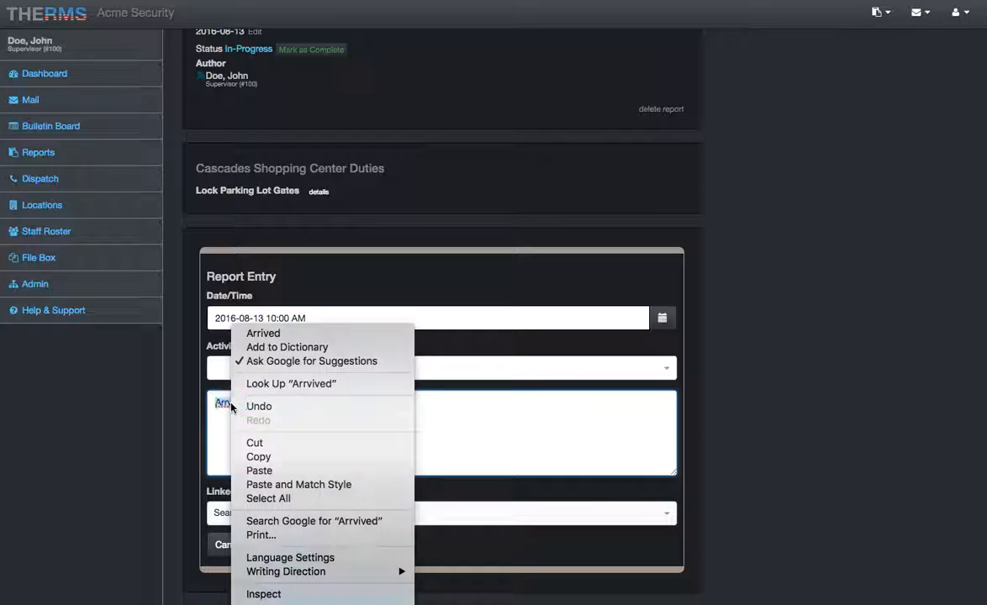
left_click(332, 335)
left_click(419, 402)
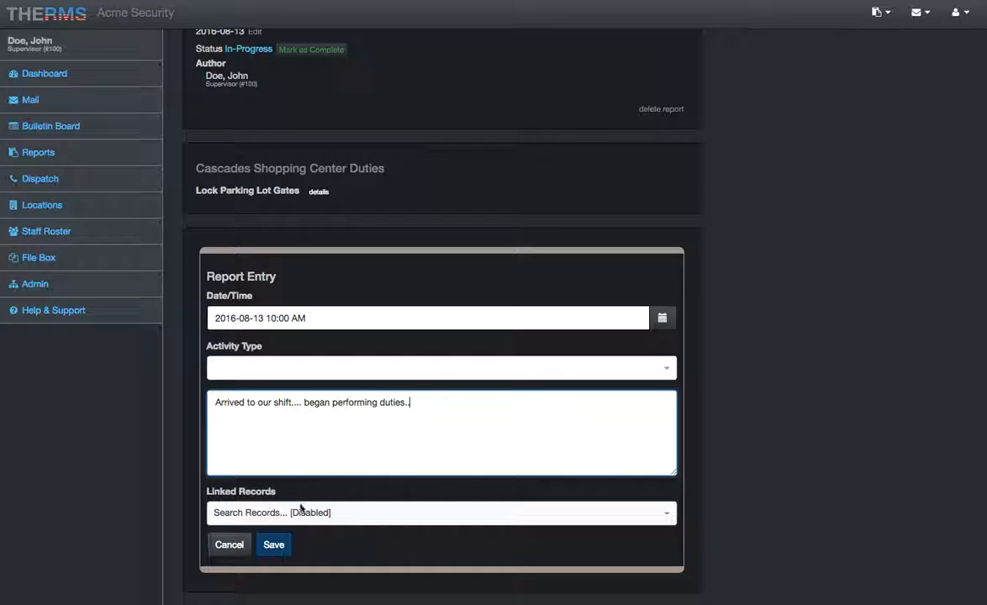
left_click(271, 546)
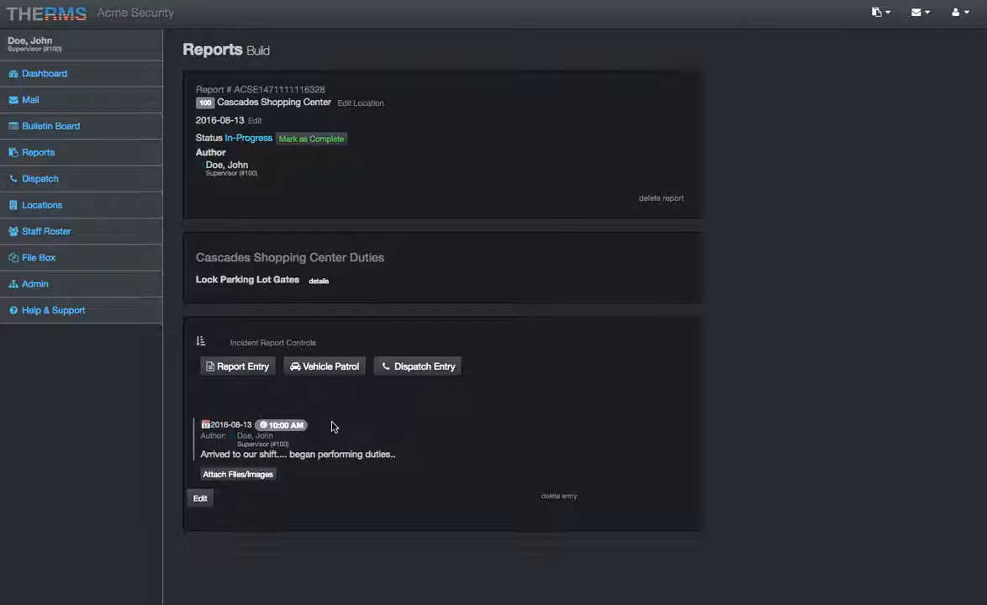
left_click(244, 367)
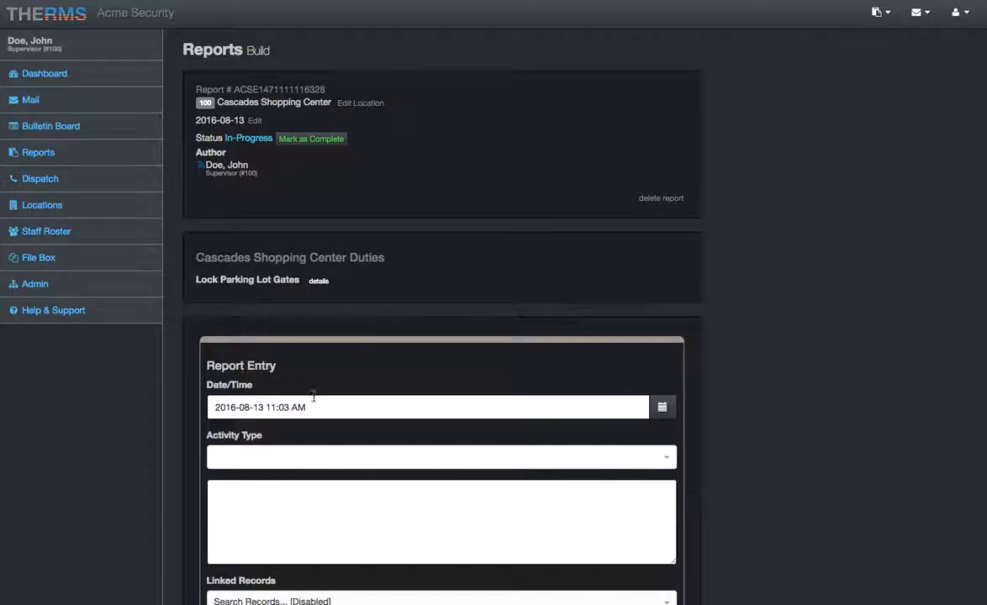
scroll(358, 434, "down", 3)
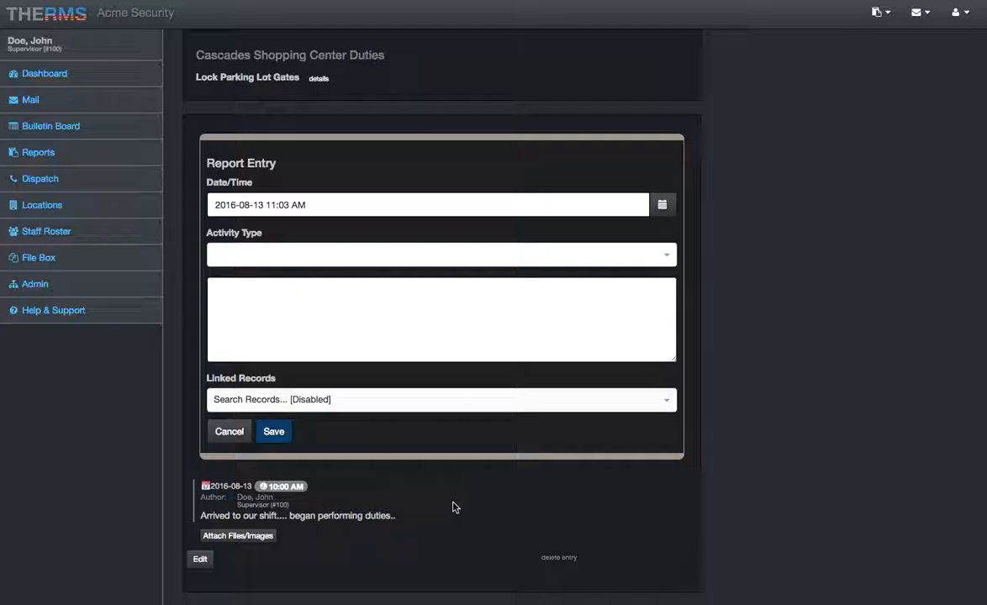
left_click(400, 282)
left_click(284, 202)
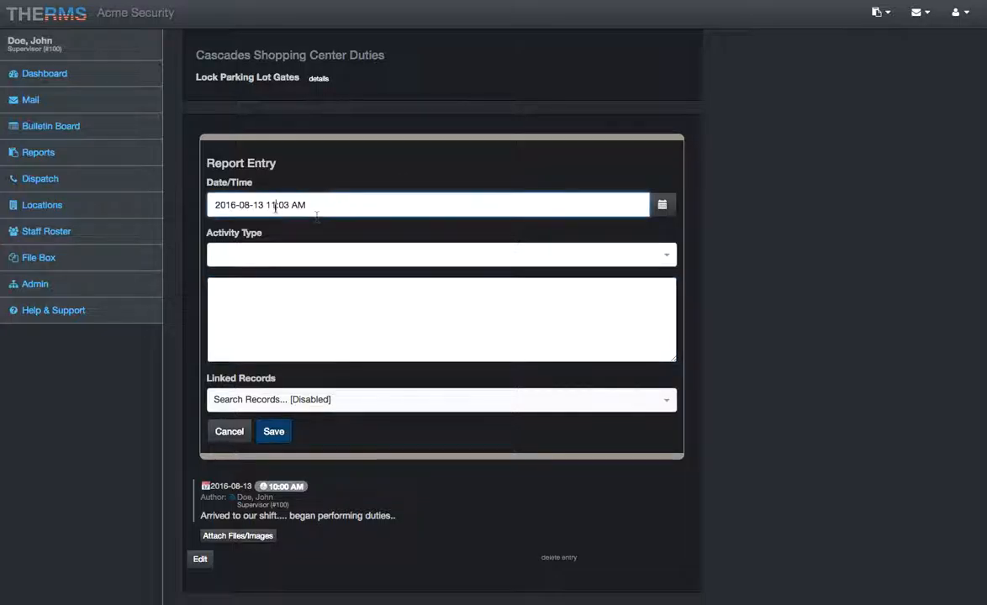
left_click(664, 204)
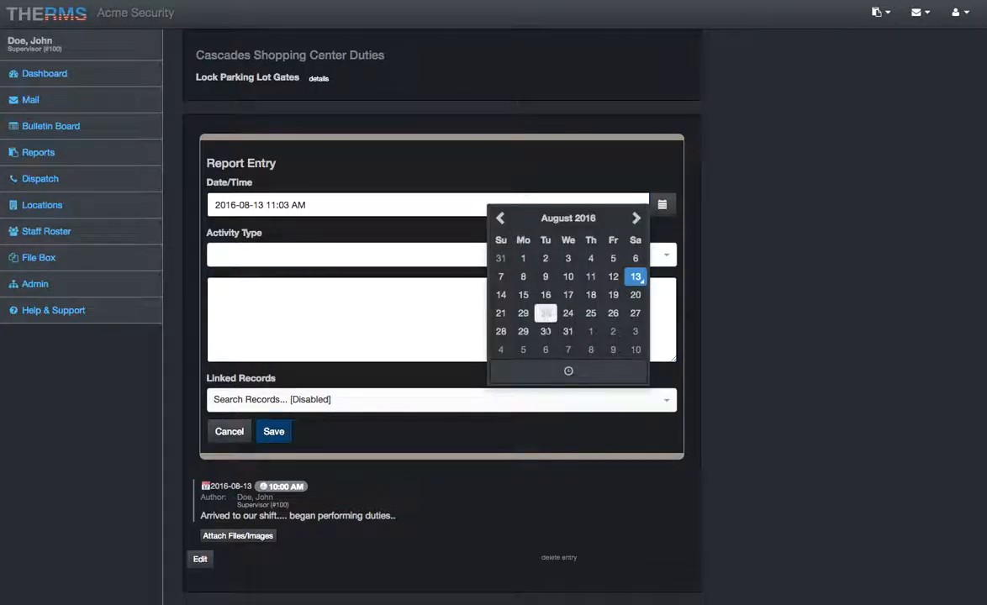
left_click(565, 371)
left_click(516, 256)
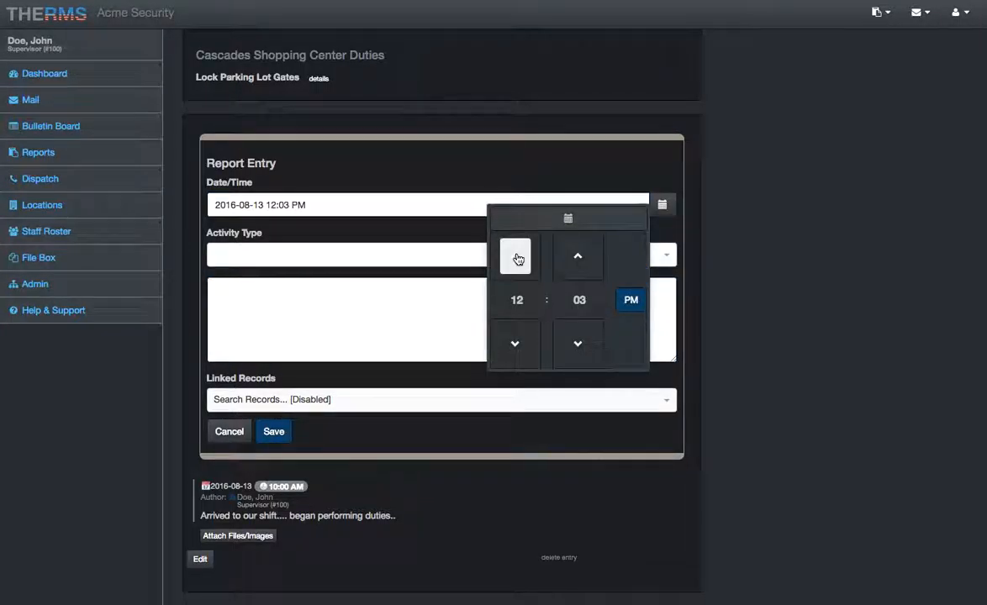
left_click(512, 344)
left_click(575, 345)
left_click(575, 345)
left_click(574, 346)
- Describe the 11:00 AM entry as "Continued foot patrolling the property....performed more duties." and save it
left_click(419, 330)
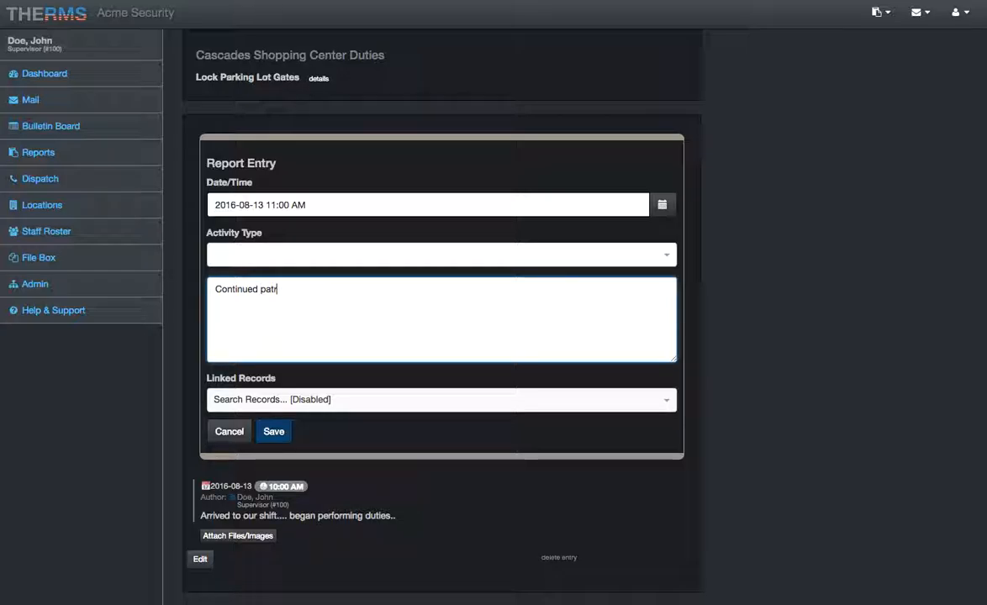
key("BackSpace")
key("BackSpace")
key("BackSpace")
key("BackSpace")
type("foot pator")
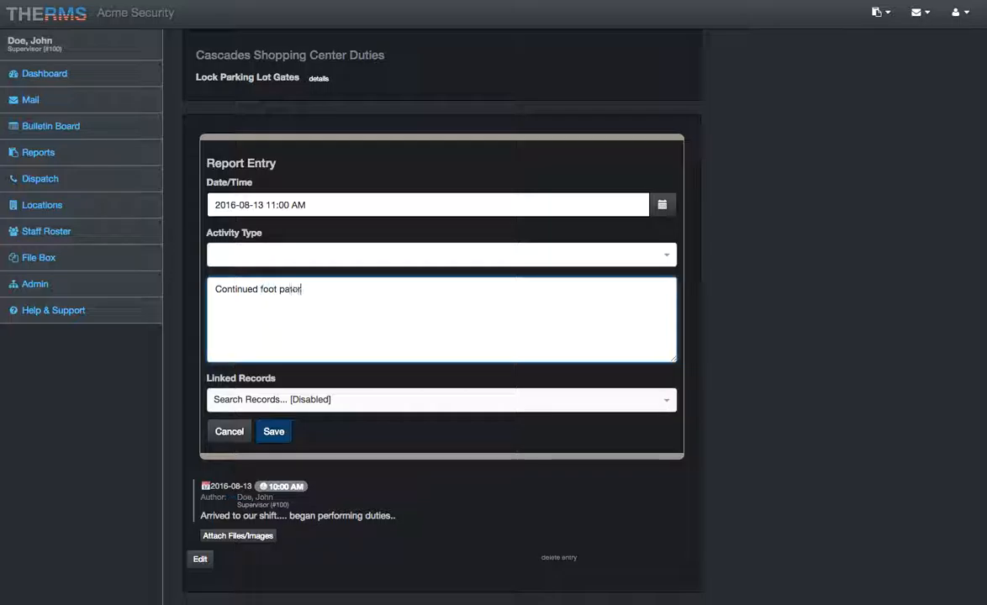
key("BackSpace")
type("rl")
type("olling")
type(" the property.")
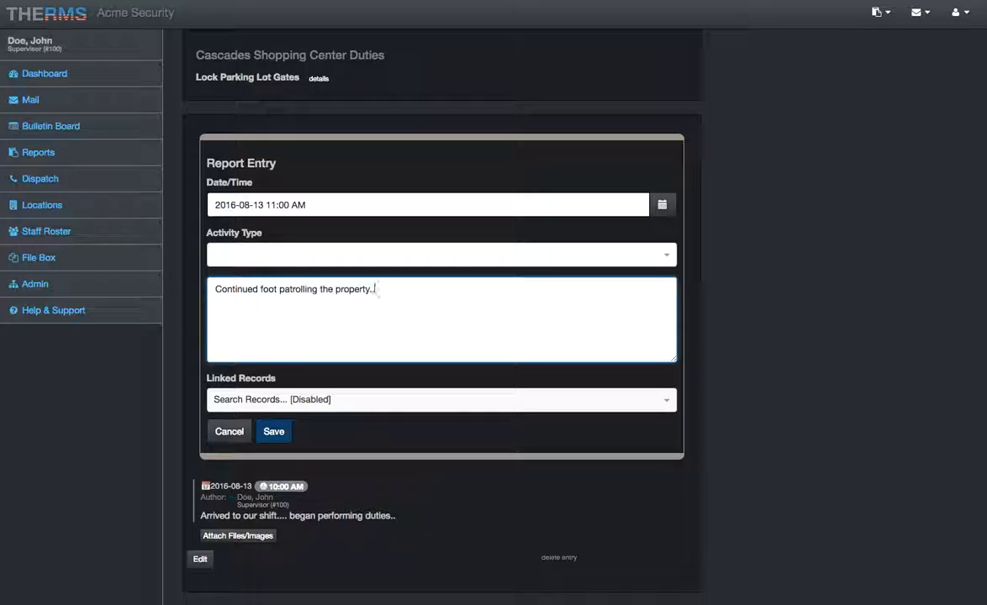
type("more duties.")
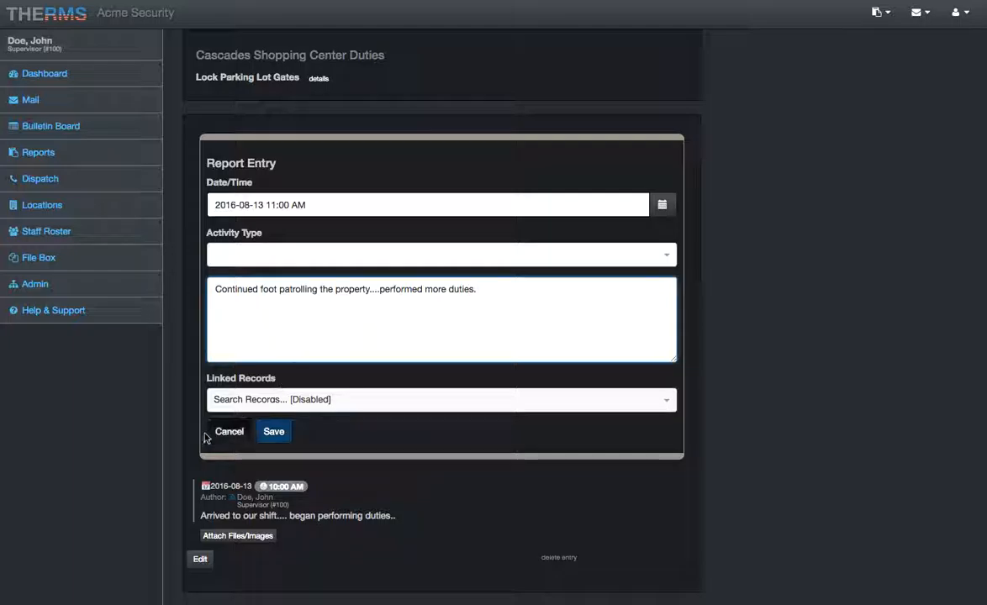
left_click(274, 432)
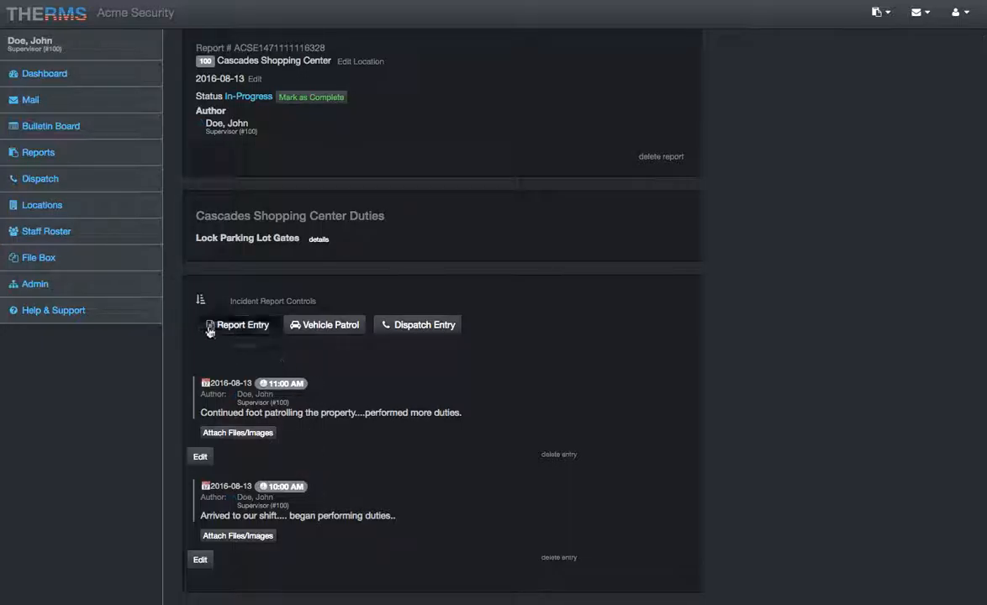
- Sort the report entries from earliest to latest, look them over, and switch back to latest first
left_click(187, 300)
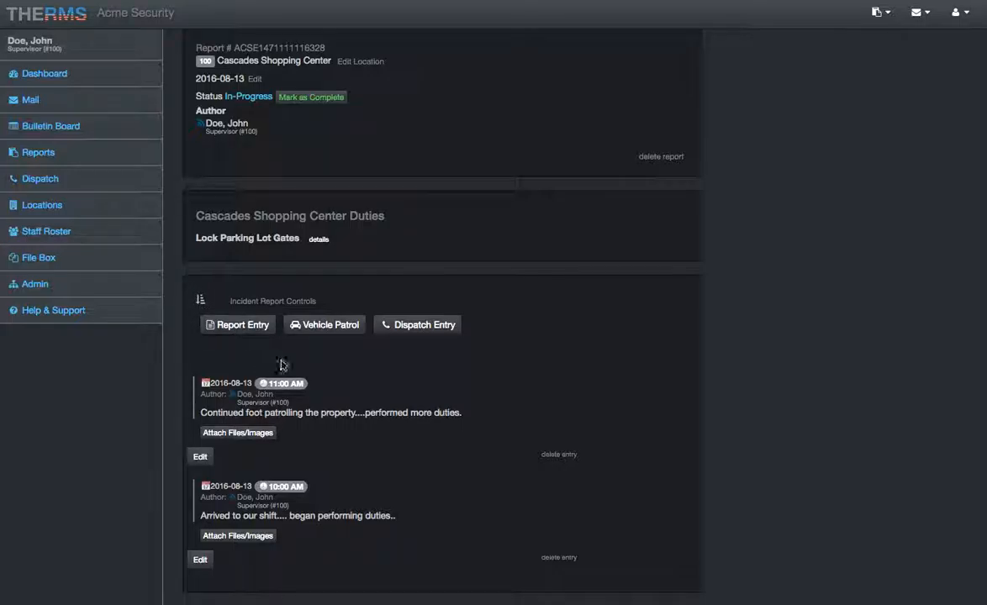
left_click(201, 301)
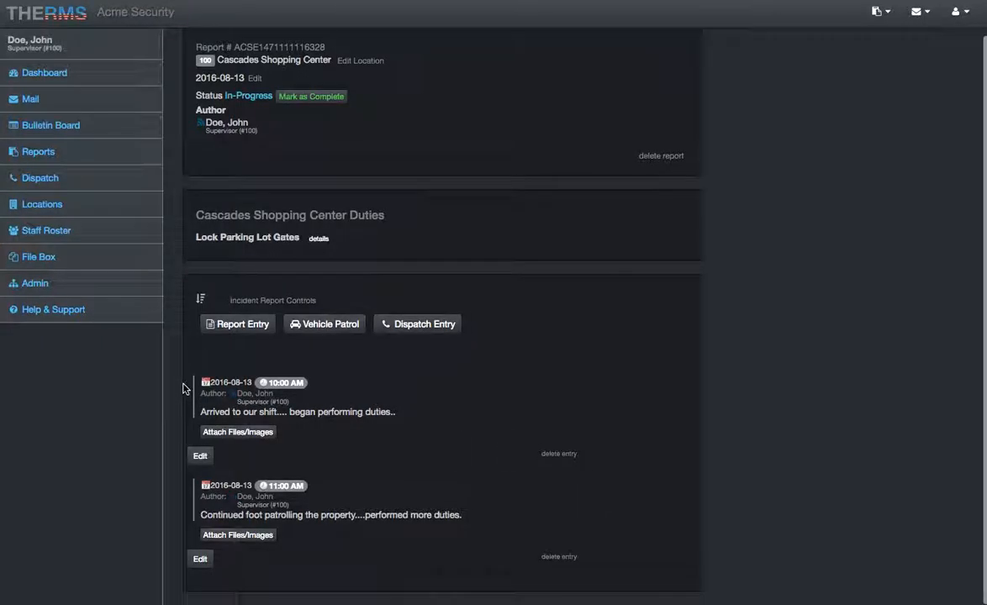
scroll(185, 388, "down", 1)
scroll(184, 386, "up", 1)
scroll(185, 389, "down", 1)
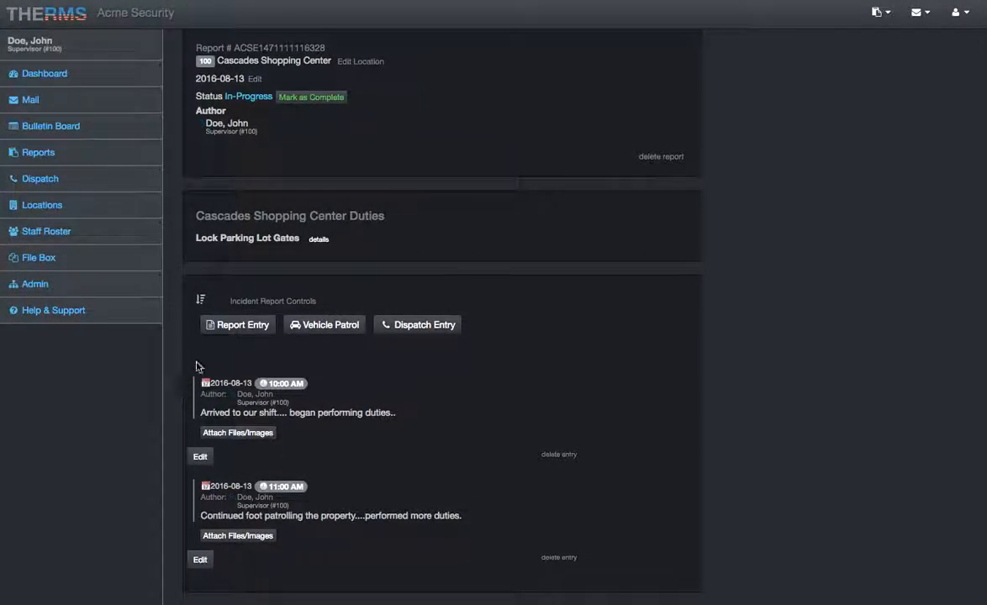
left_click(201, 299)
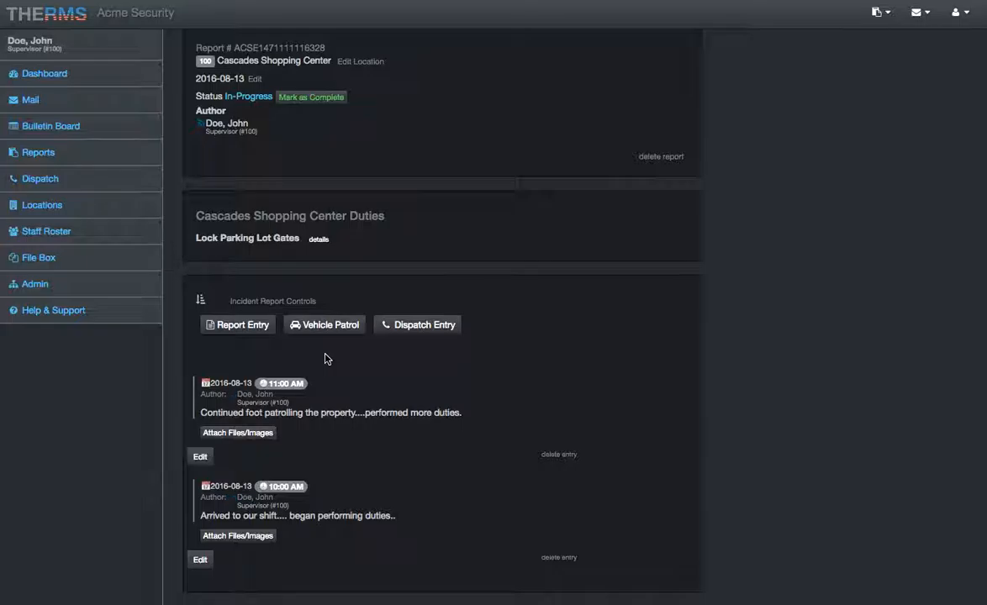
left_click(234, 325)
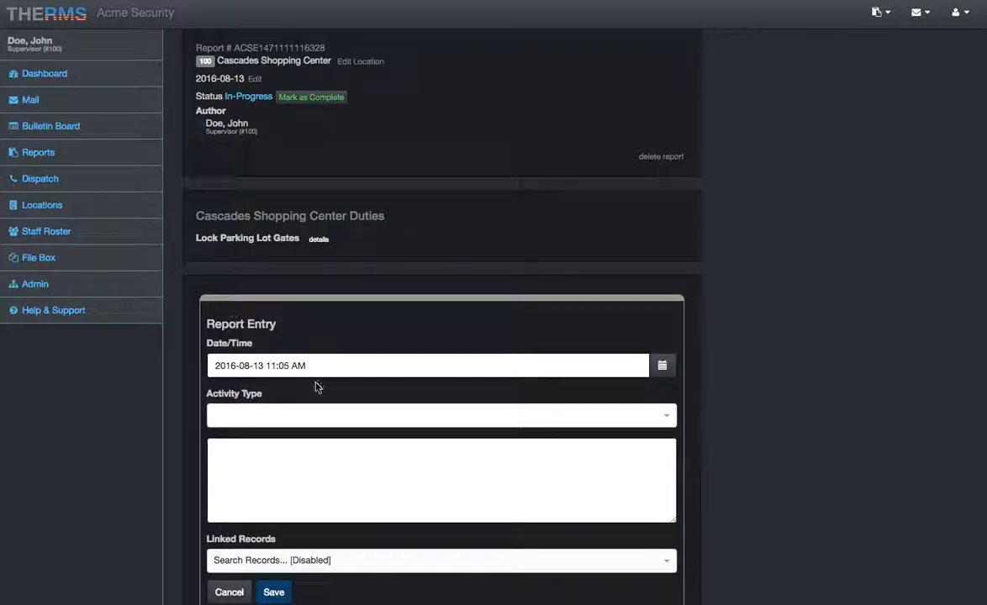
left_click(277, 368)
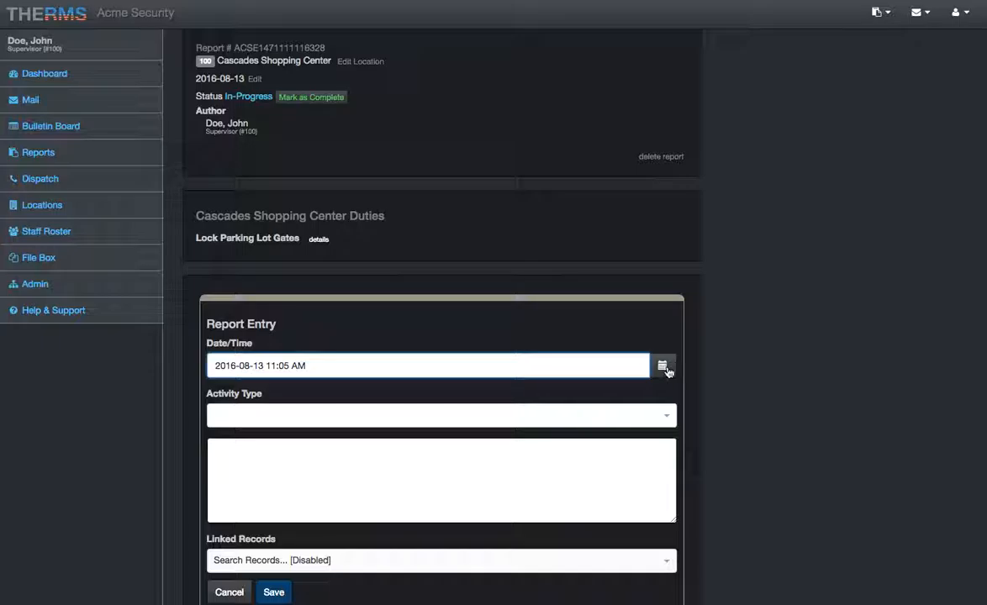
left_click(271, 366)
key("BackSpace")
type("2")
key("BackSpace")
type("0")
left_click(315, 367)
key("BackSpace")
key("BackSpace")
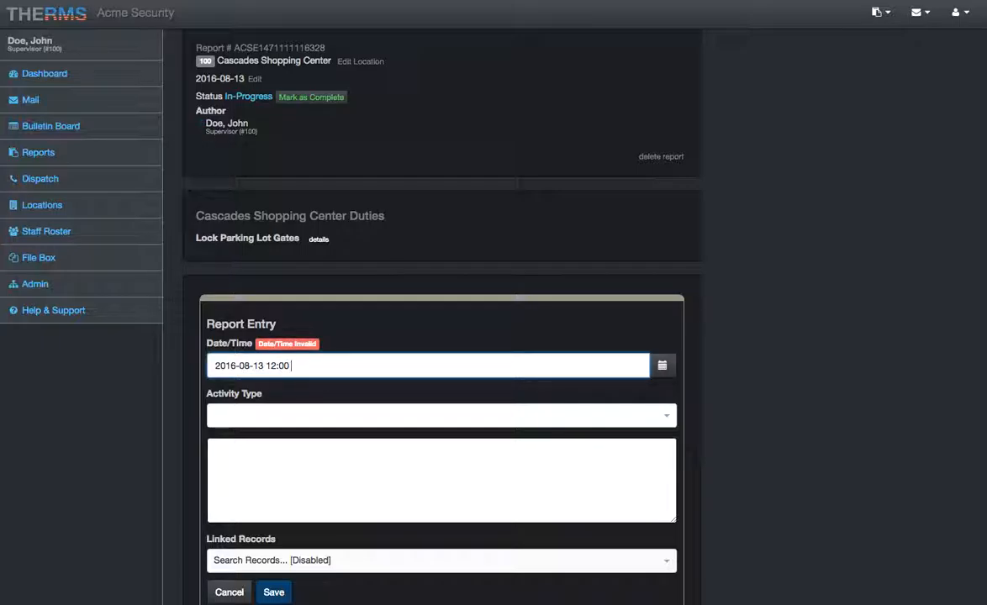
type("PM")
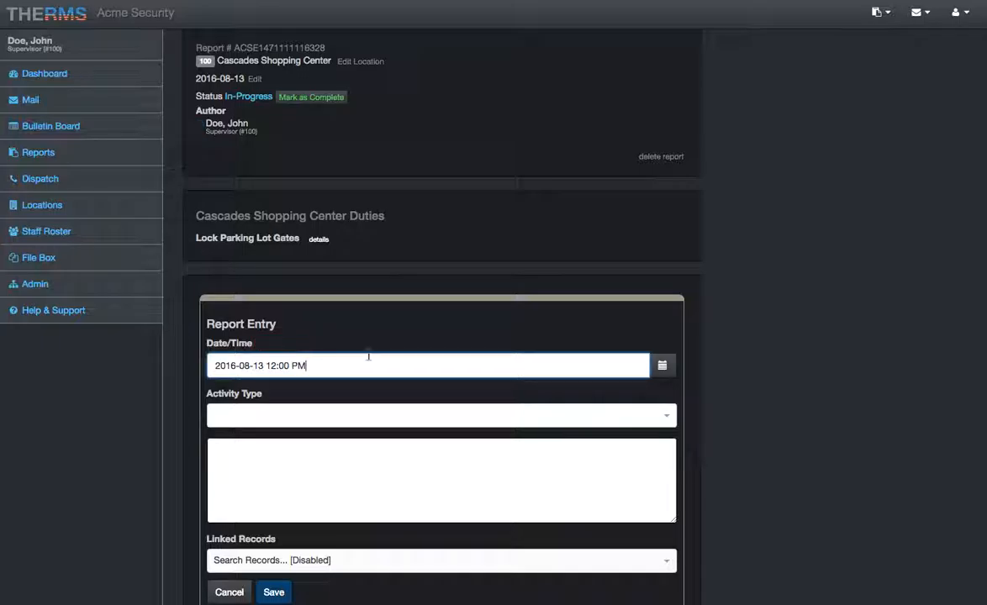
left_click(666, 366)
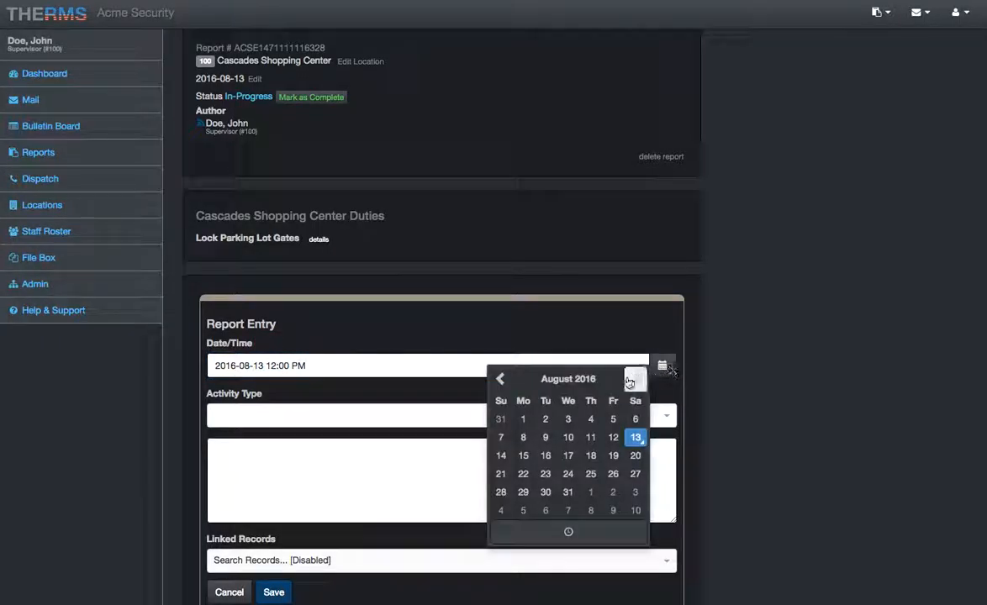
left_click(588, 534)
left_click(286, 434)
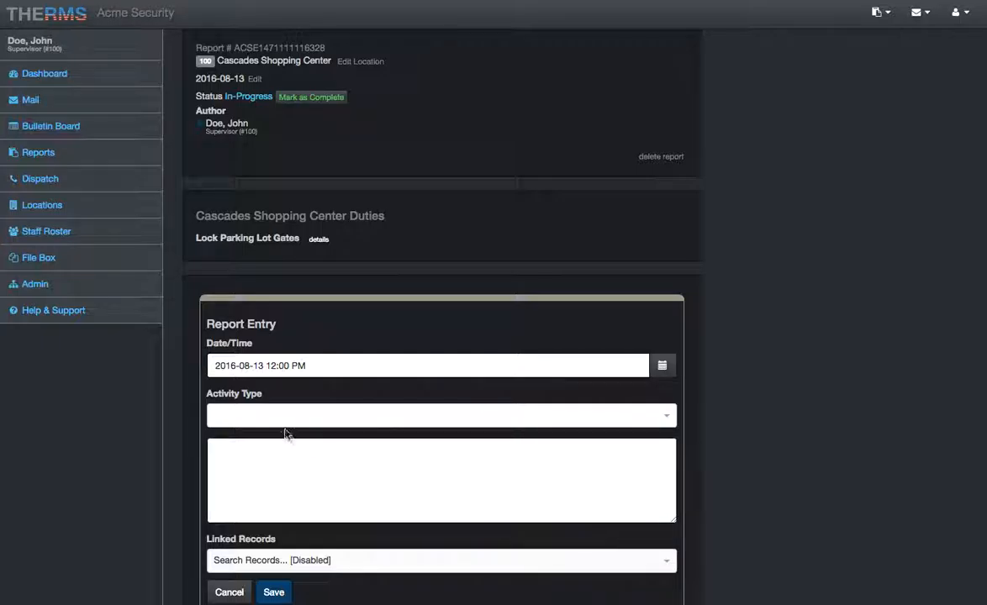
- Leave the activity type empty, describe the 12:00 PM entry as "No activity, the location is secure...." and save it
left_click(284, 418)
left_click(303, 412)
left_click(278, 488)
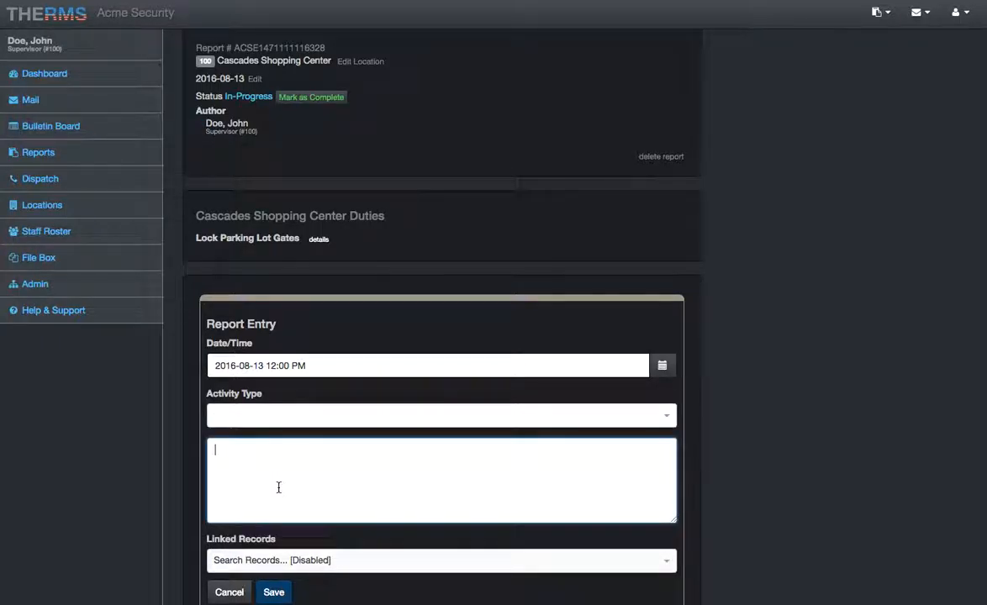
type("No activity, the location is secure....")
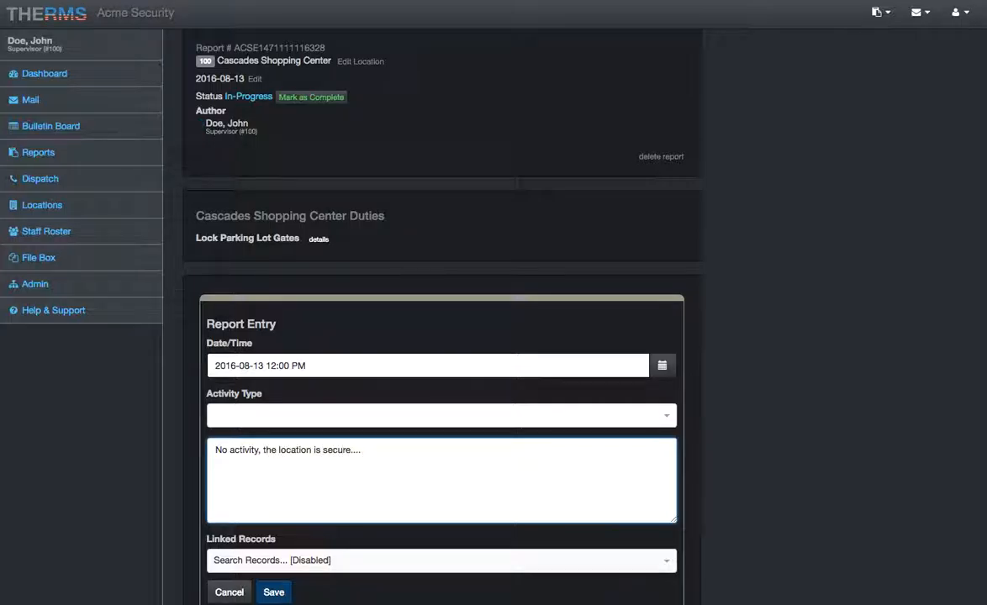
scroll(277, 459, "down", 1)
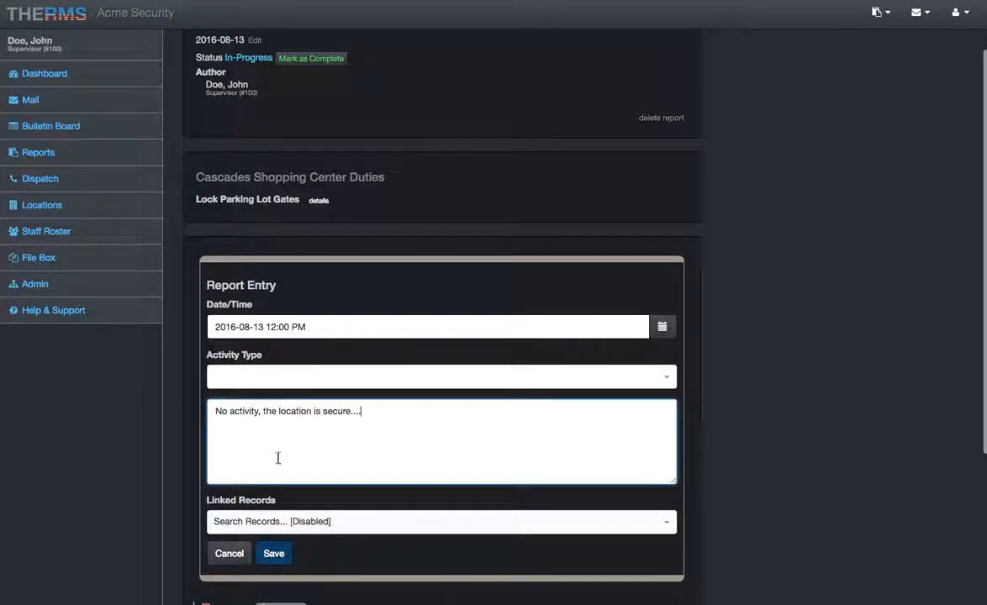
left_click(270, 551)
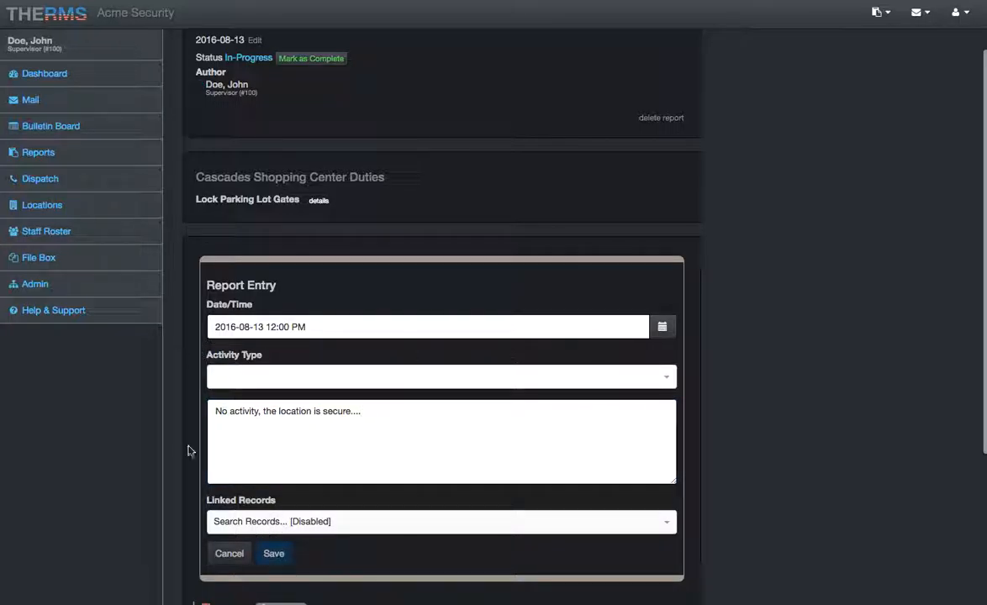
left_click(267, 553)
- Look over the 10:00 AM, 11:00 AM and 12:00 PM entries and the report header
scroll(294, 347, "down", 1)
scroll(296, 347, "down", 1)
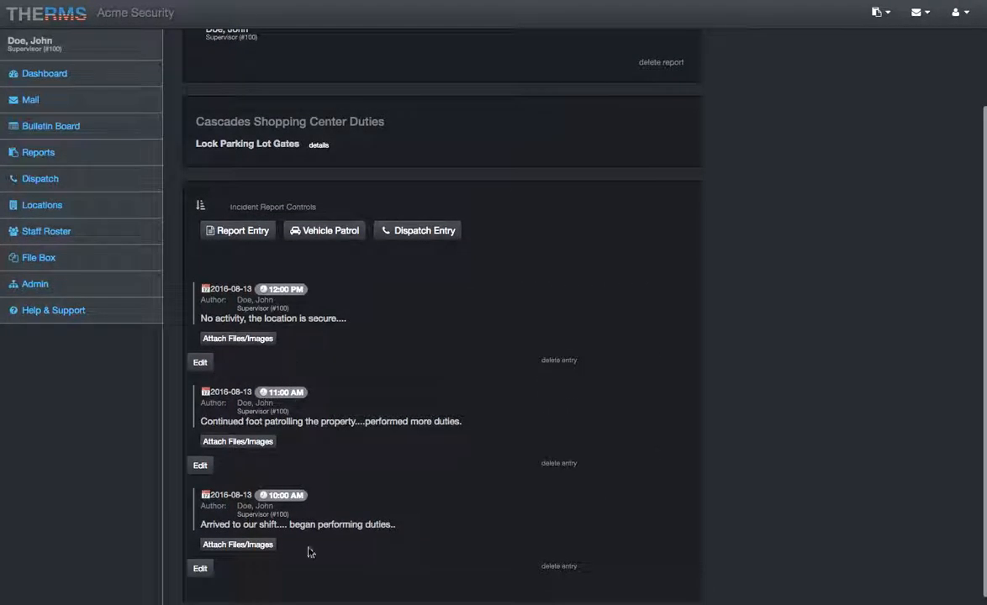
scroll(311, 376, "up", 2)
scroll(311, 375, "down", 1)
scroll(310, 376, "down", 2)
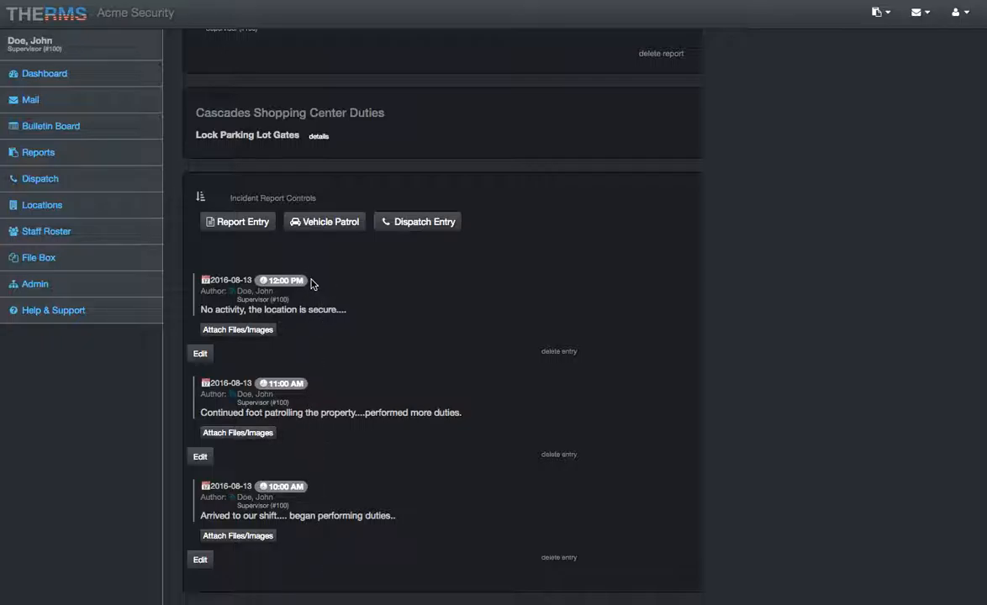
scroll(308, 283, "up", 1)
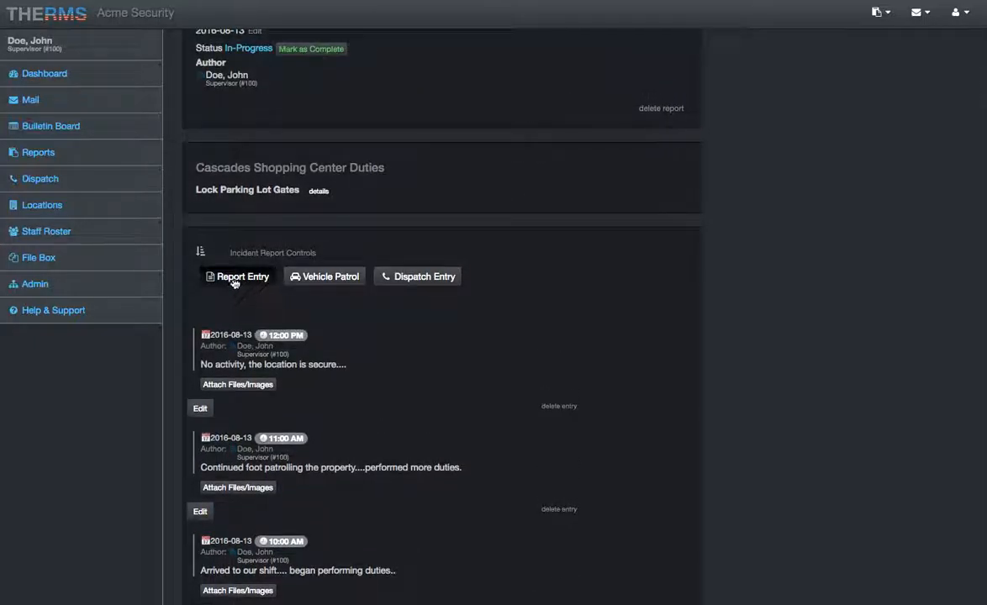
scroll(391, 379, "up", 2)
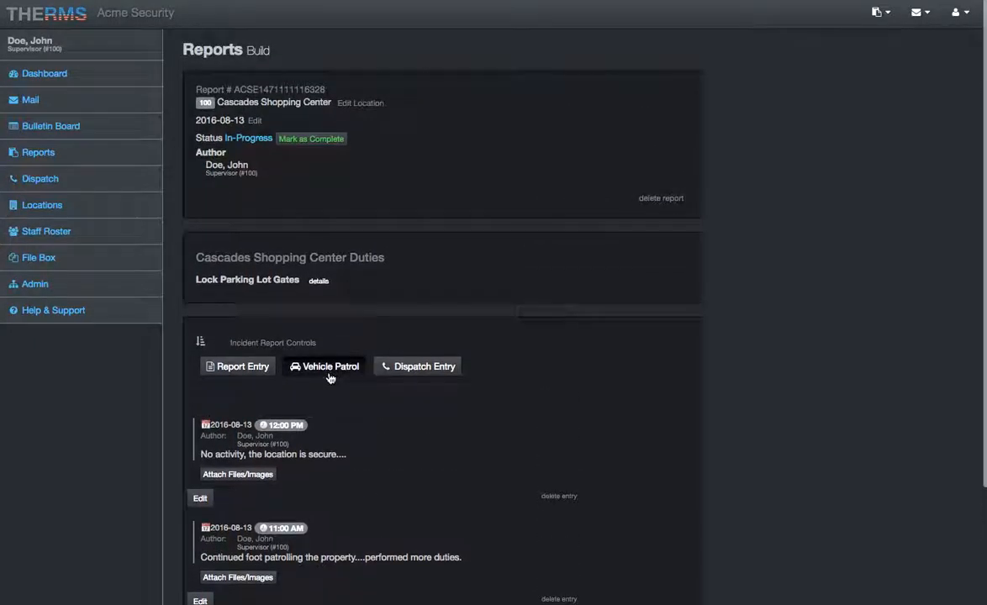
- Start a fourth report entry and look at its activity type choices and date calendar
left_click(233, 367)
scroll(363, 438, "down", 3)
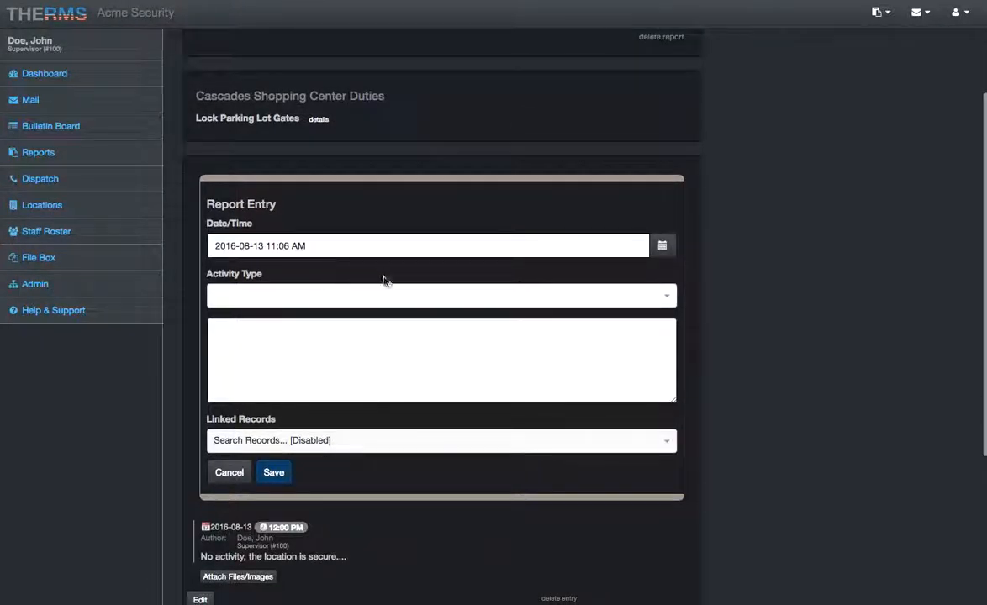
left_click(363, 293)
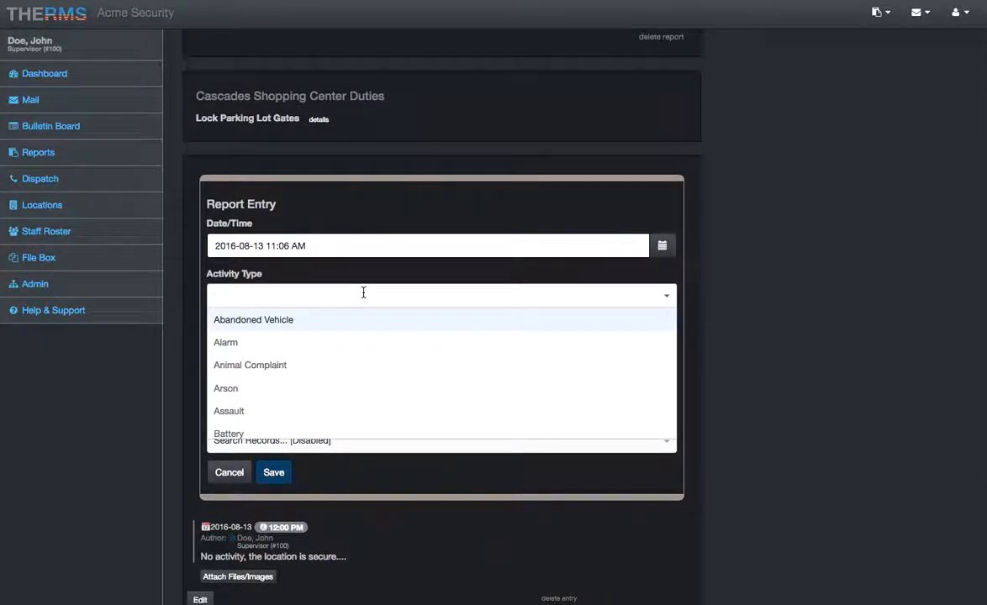
left_click(363, 293)
left_click(443, 235)
left_click(422, 245)
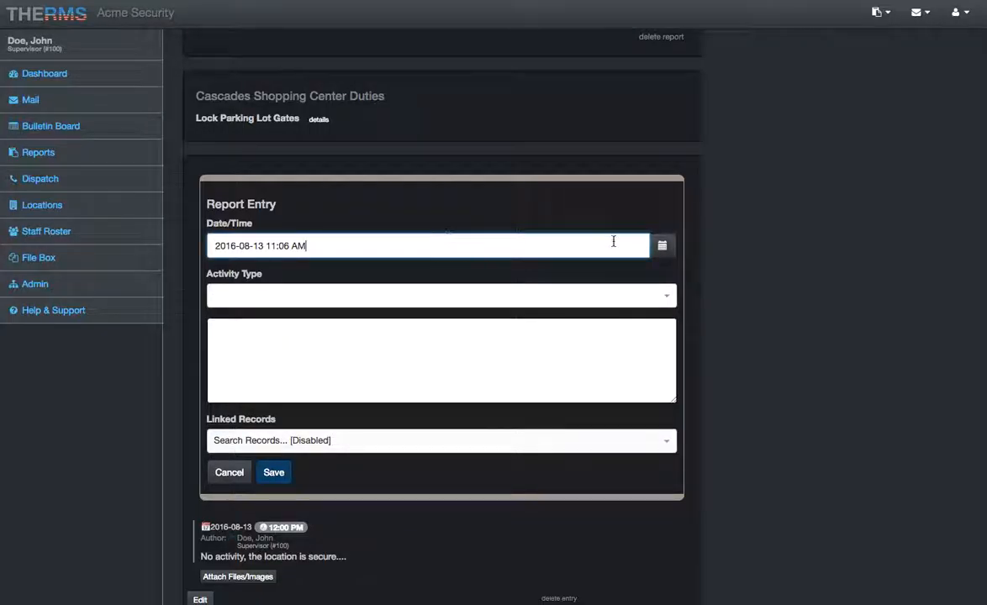
left_click(662, 244)
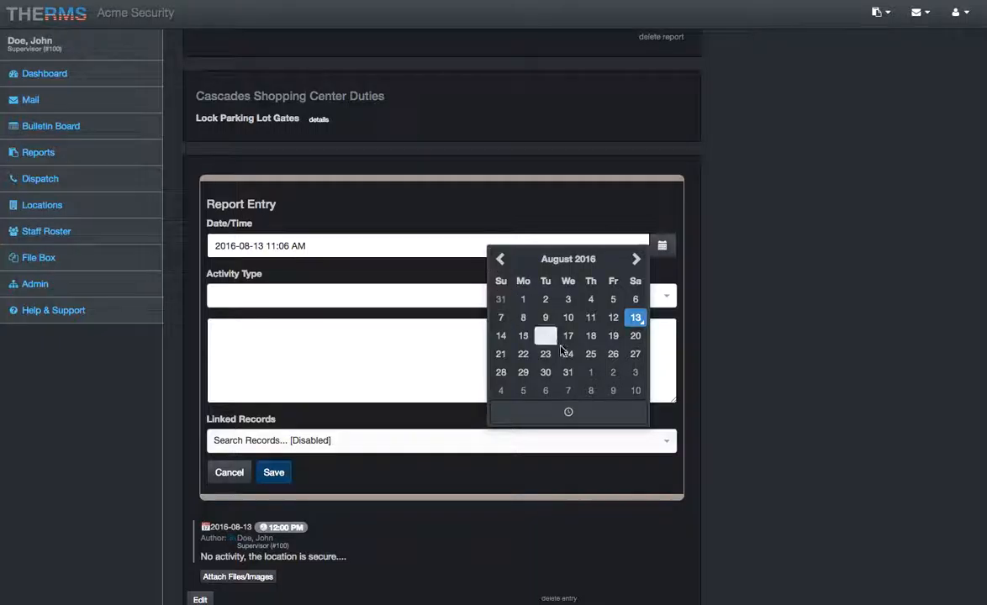
left_click(410, 555)
scroll(409, 552, "down", 2)
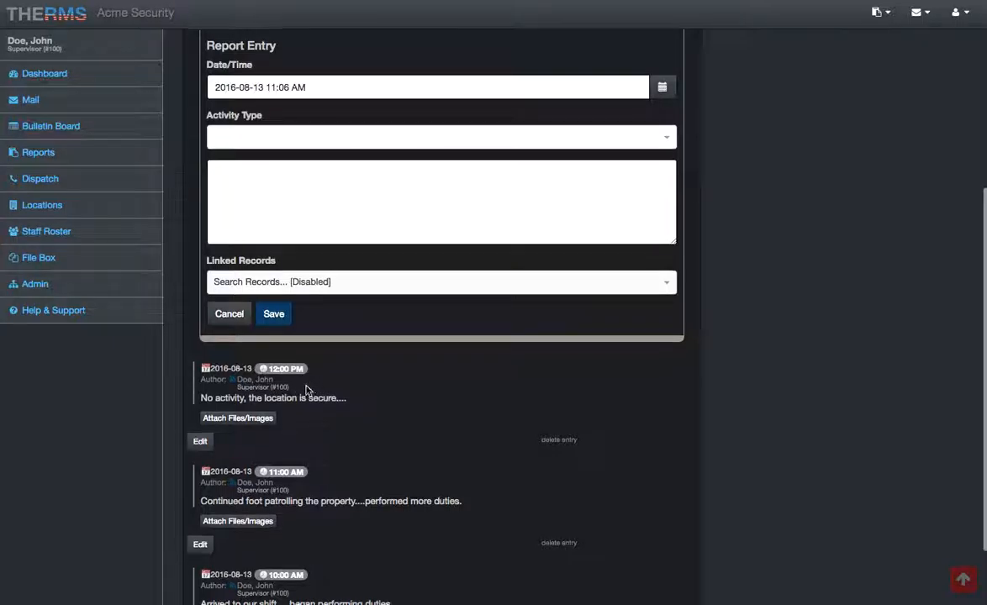
- Set the new entry's time to 12:36 PM on 2016-08-13
scroll(306, 389, "up", 1)
left_click(274, 162)
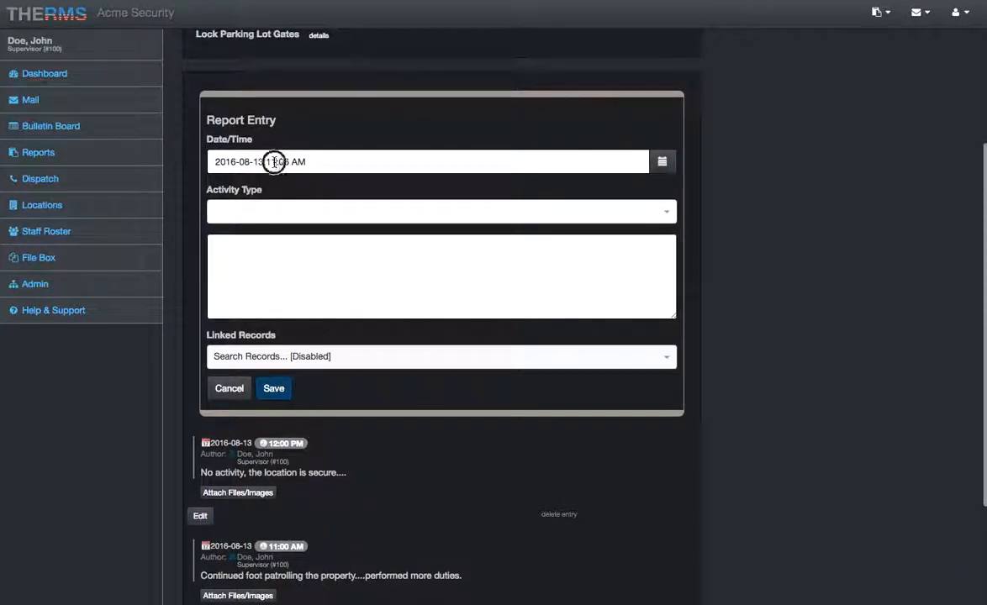
key("BackSpace")
type("2")
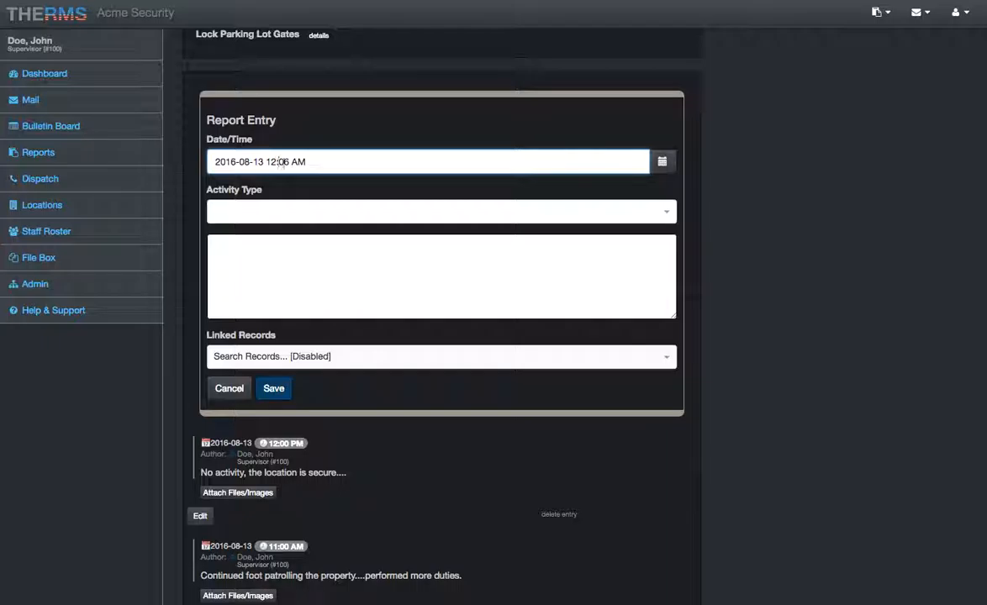
key("BackSpace")
type("3")
key("Delete")
type("P")
- Assign the activity types Homeless/Vagrant and Animal Complaint to the 12:36 PM entry
left_click(267, 210)
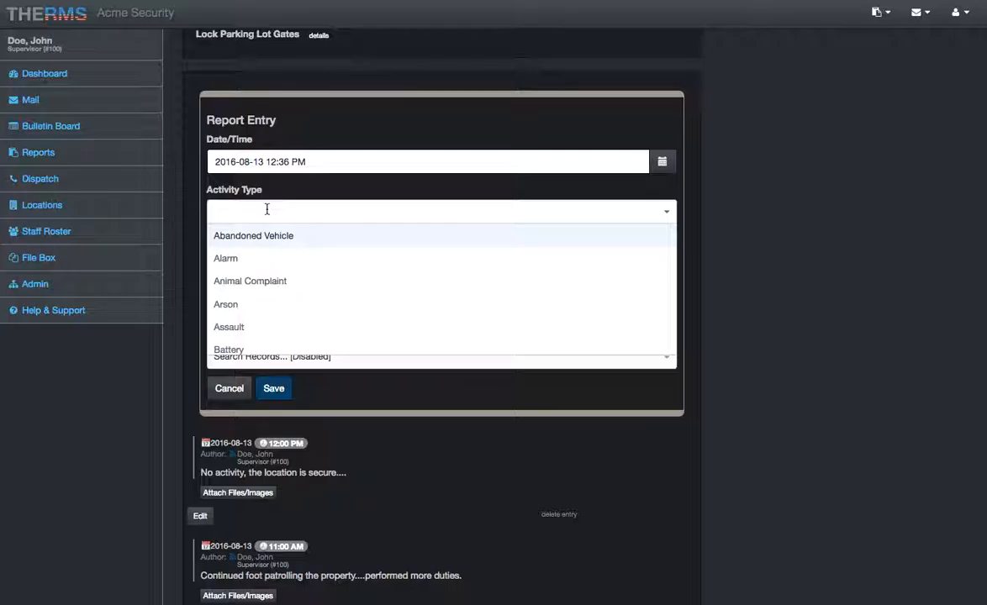
type("hom")
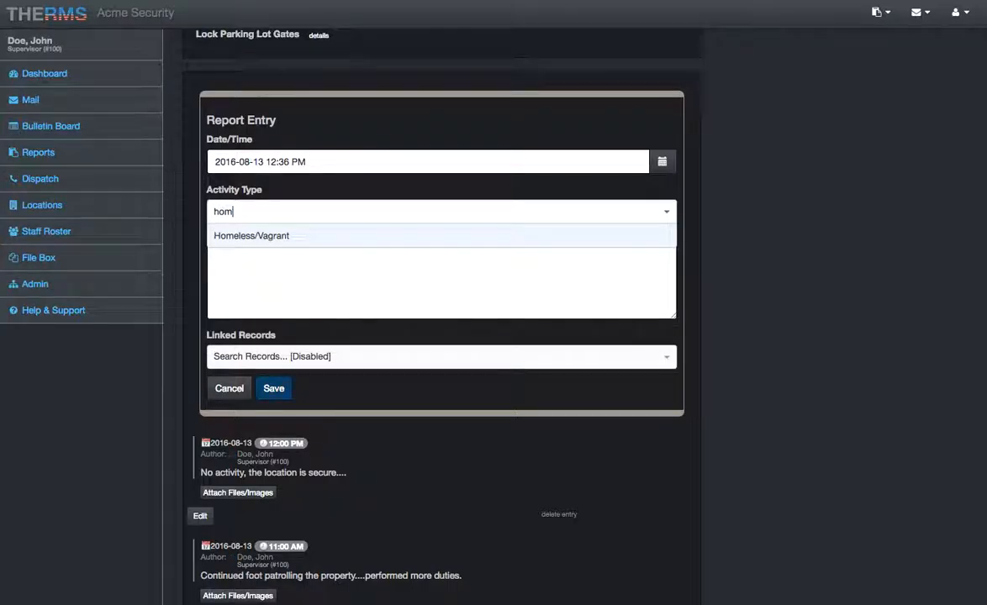
key("Return")
type("anim")
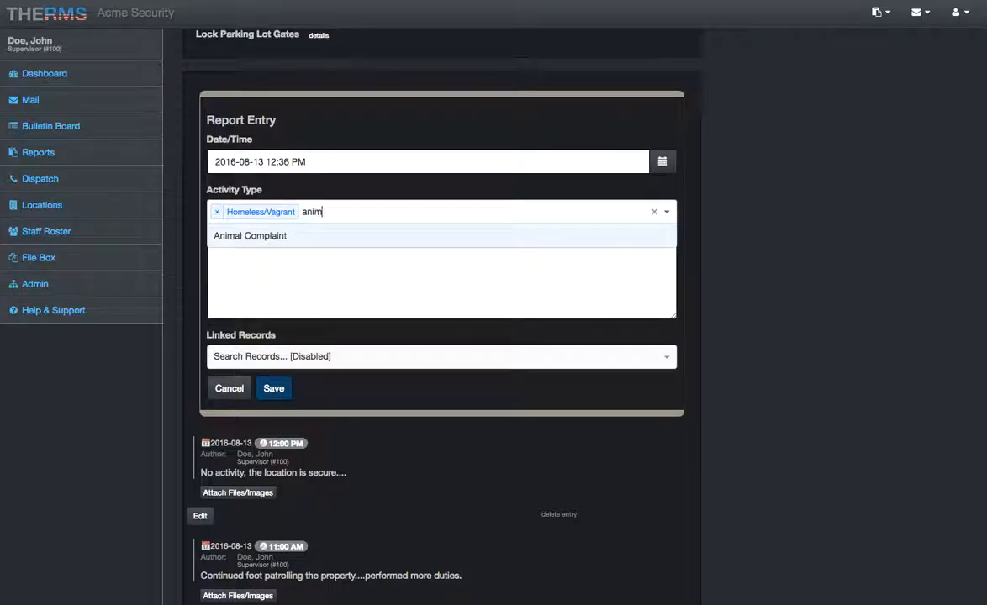
key("Return")
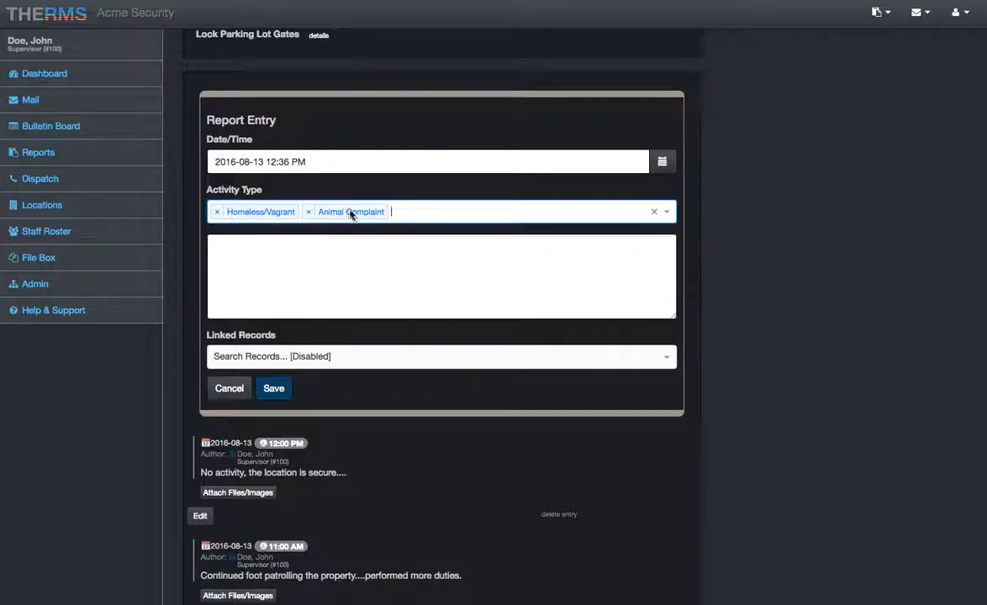
- Describe the entry as "While patrolling the property I found a homeless man with a dog in the corner of the property... I asked him to leave...."
left_click(426, 246)
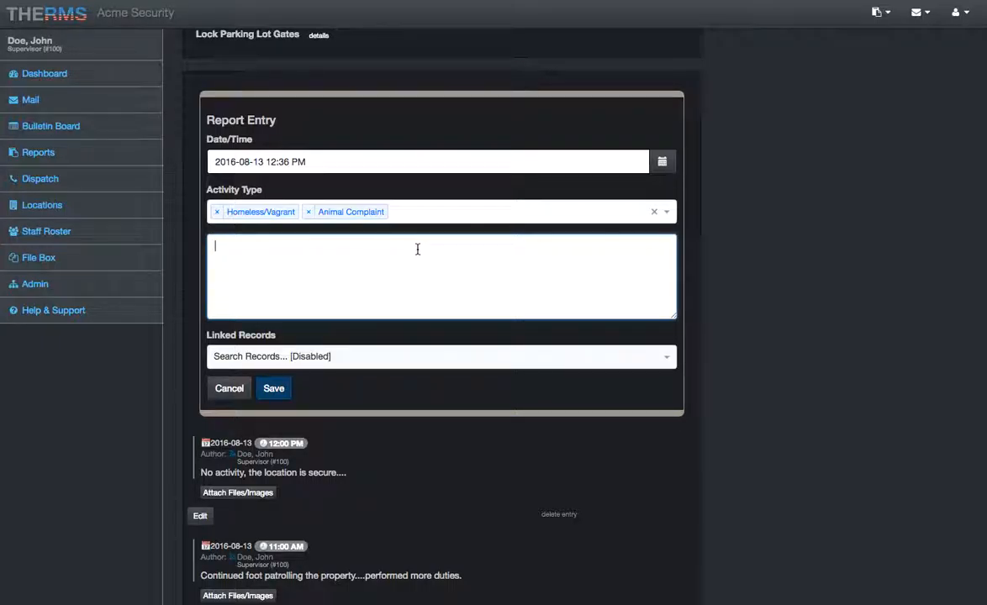
type("While patro")
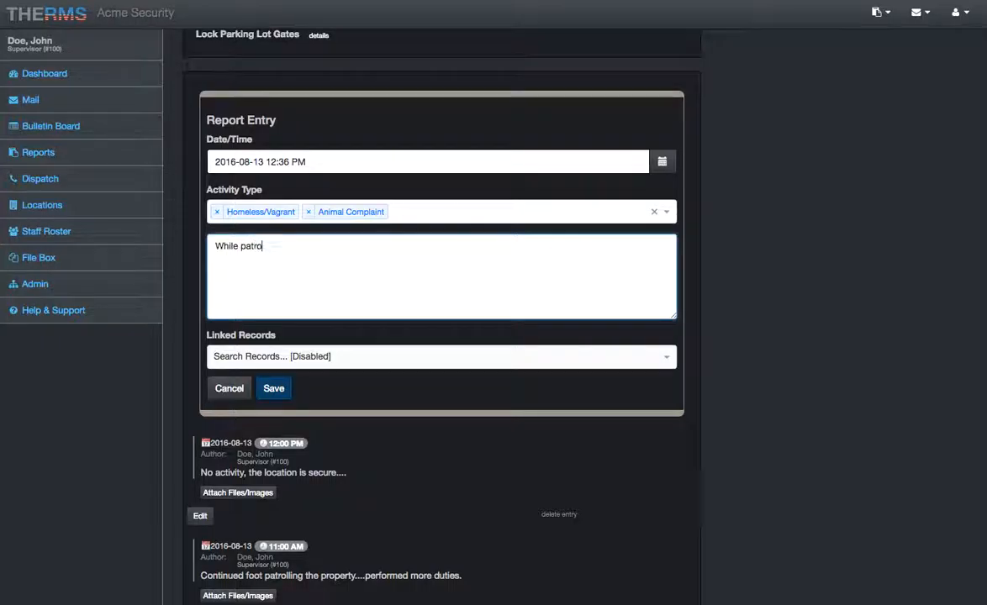
type("lling the propertyI found a homeles")
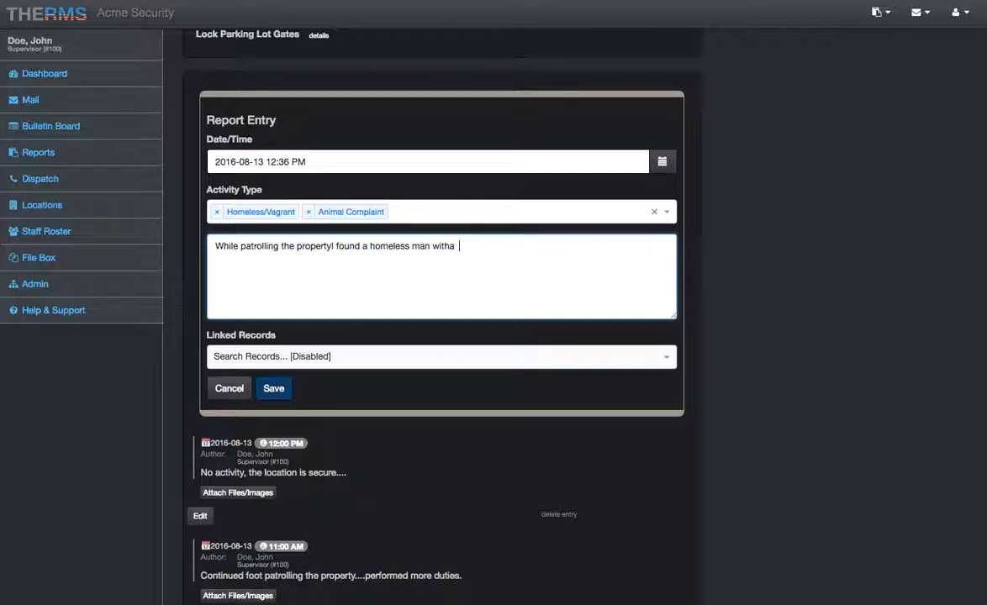
type("s man with a dog")
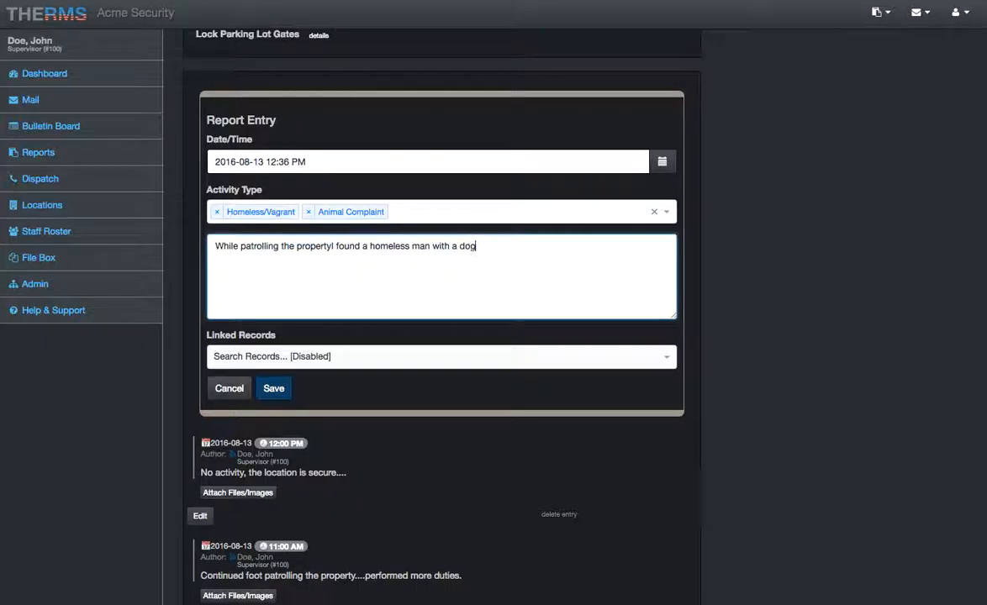
type(" in the corner of the property... I asked him to leave....")
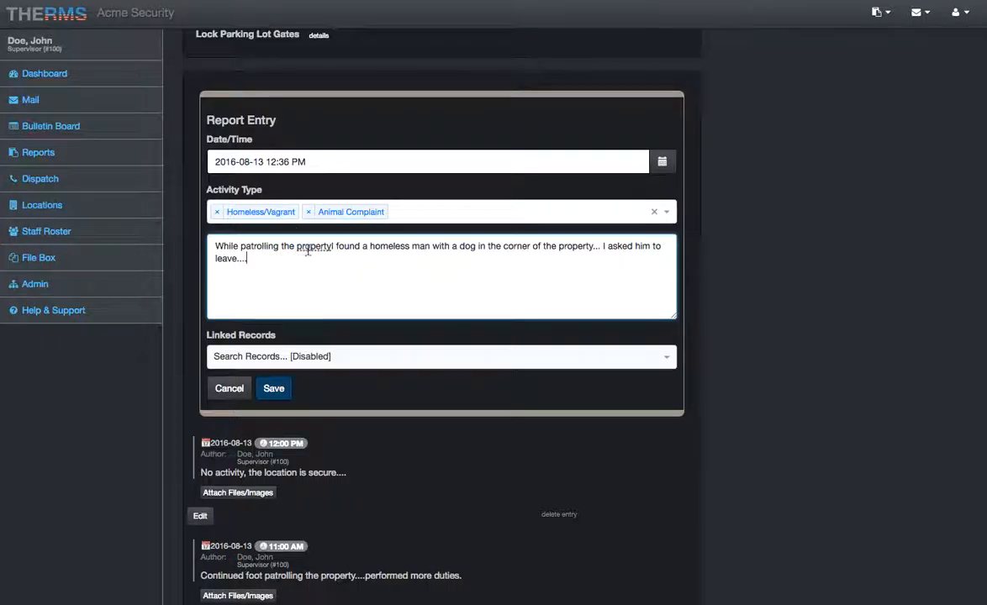
- Correct "propertyI" to "property I" in the description and save the 12:36 PM entry
right_click(309, 252)
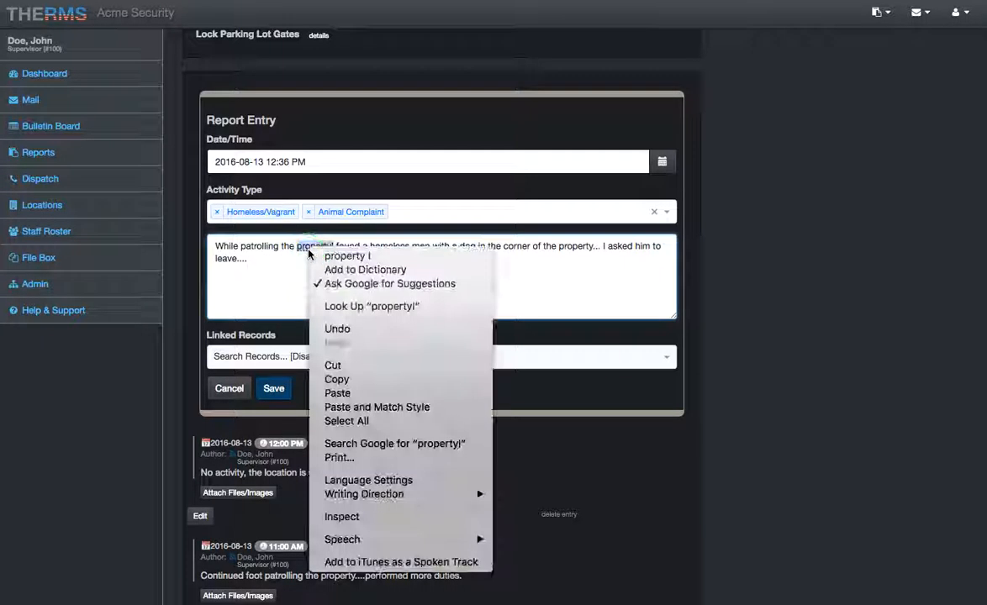
left_click(323, 255)
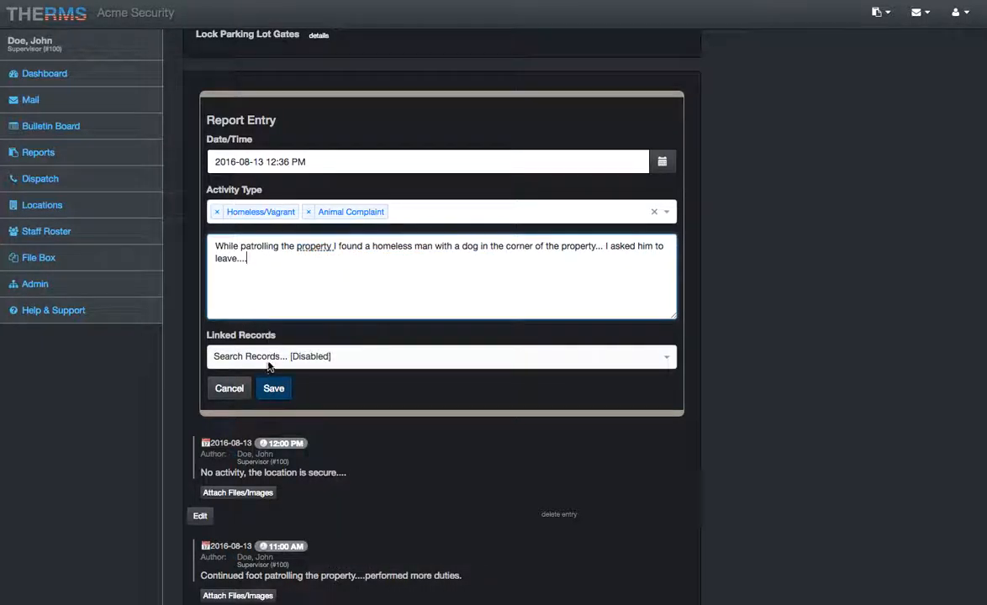
left_click(271, 389)
- Examine the report activity summary in the header and the list of saved entries with their activity types
scroll(341, 307, "up", 5)
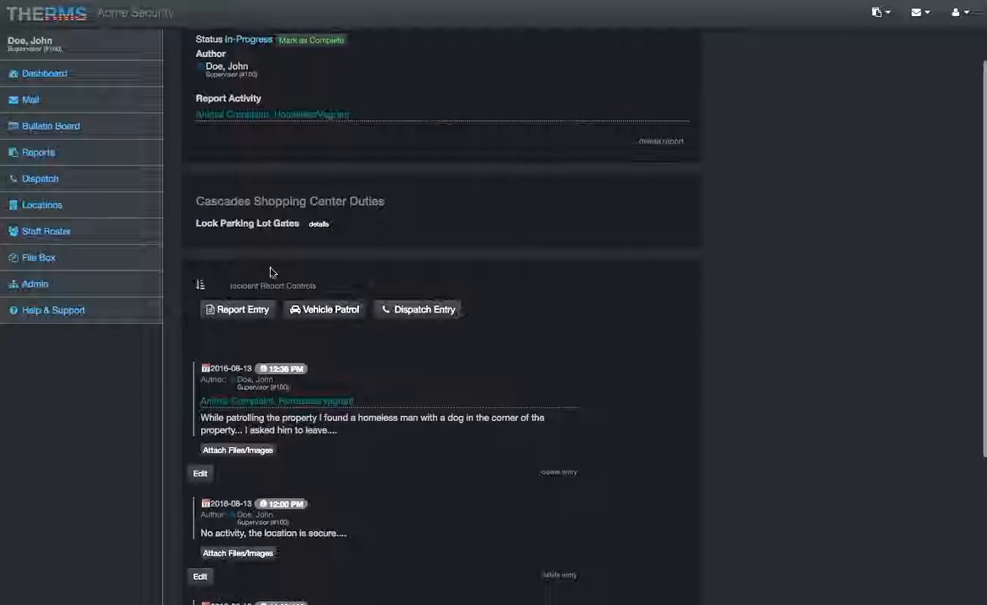
scroll(192, 115, "up", 3)
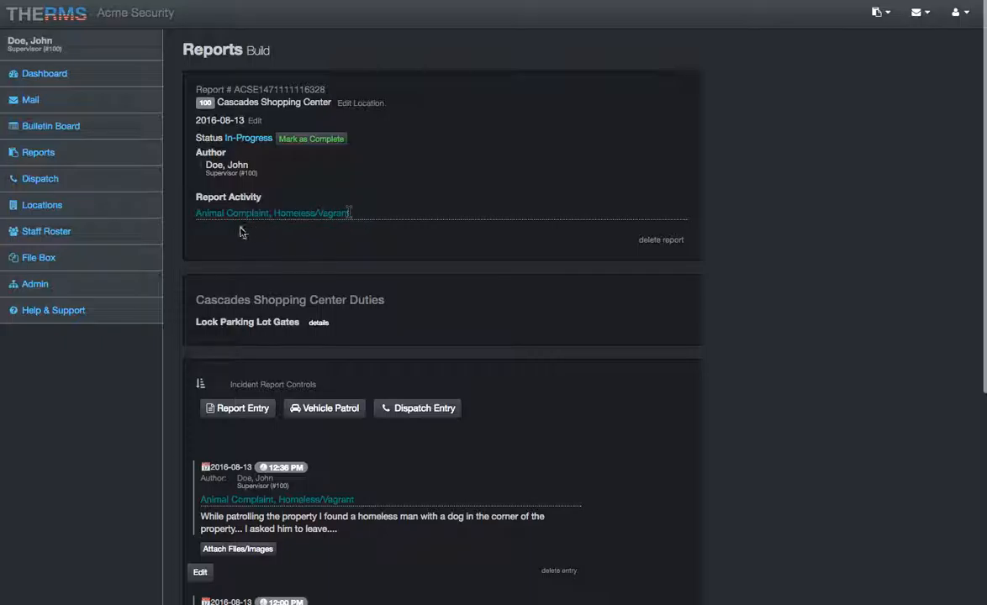
scroll(320, 216, "down", 3)
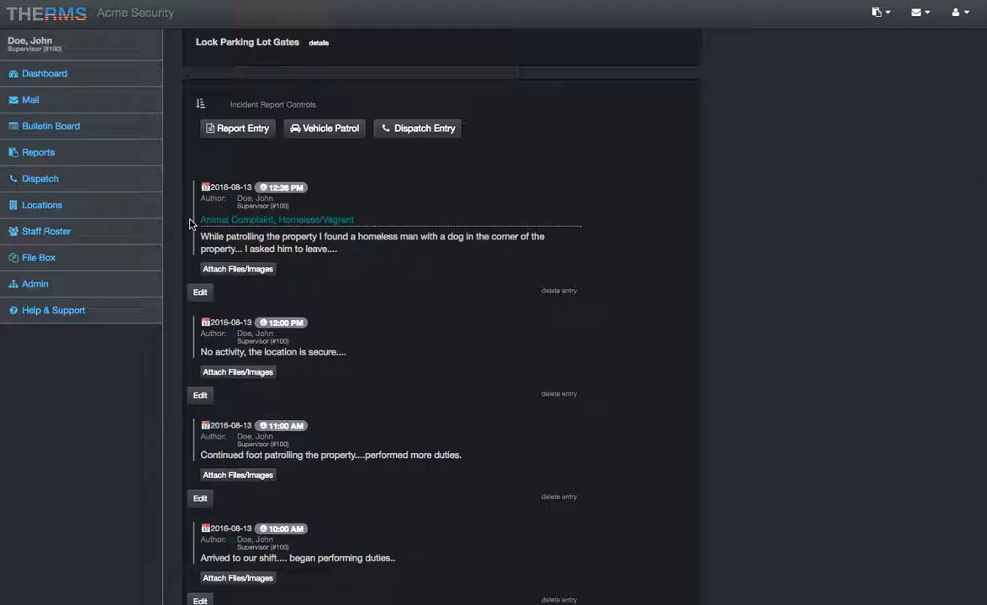
scroll(190, 224, "down", 1)
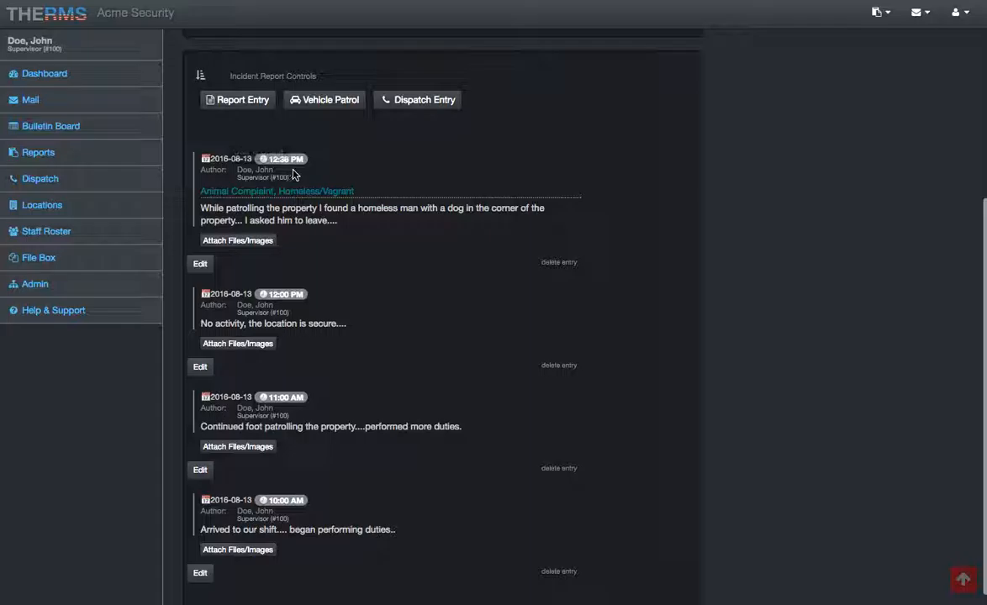
scroll(286, 168, "up", 2)
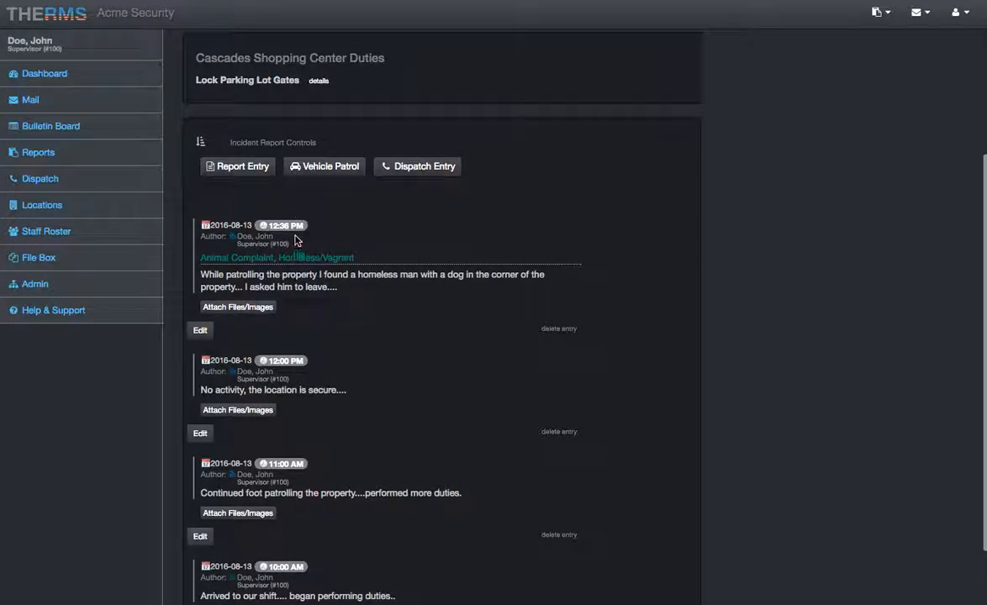
scroll(319, 454, "down", 2)
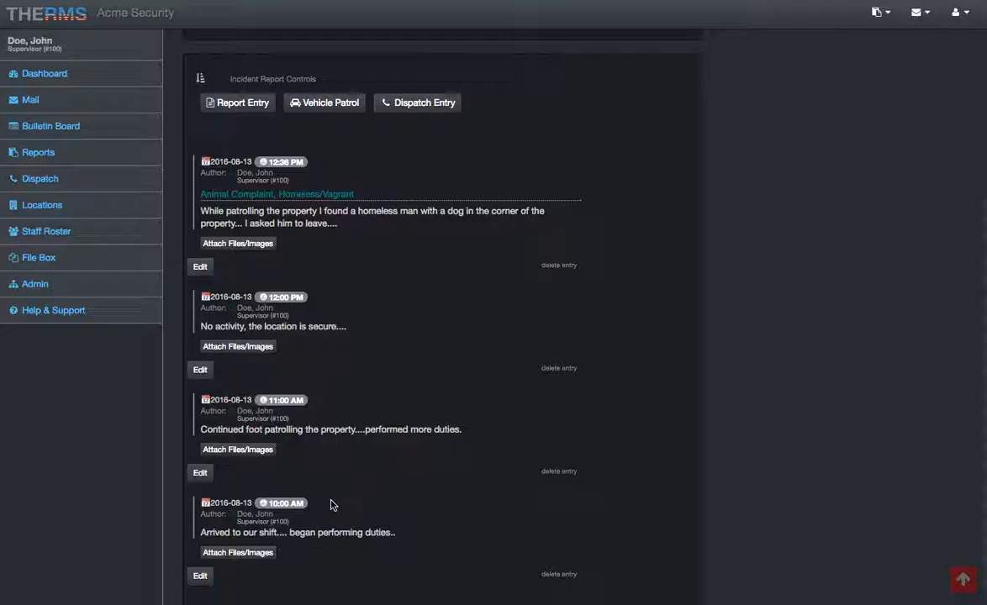
scroll(321, 504, "up", 1)
scroll(334, 404, "up", 2)
scroll(330, 336, "up", 1)
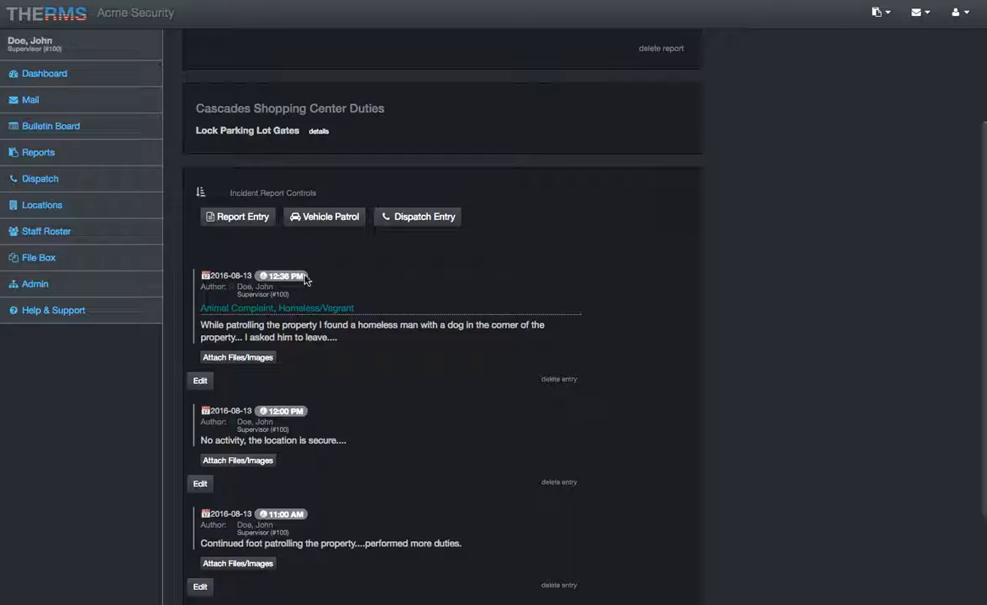
scroll(241, 297, "up", 3)
- Show the incident report controls and switch back to the report entry controls
left_click(241, 324)
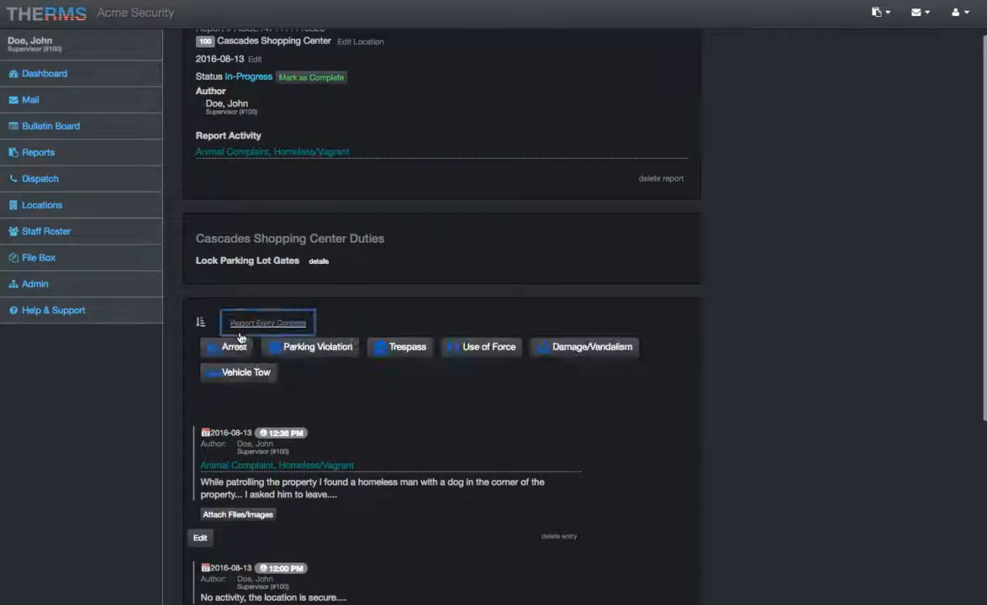
left_click(246, 325)
scroll(245, 341, "down", 1)
left_click(216, 320)
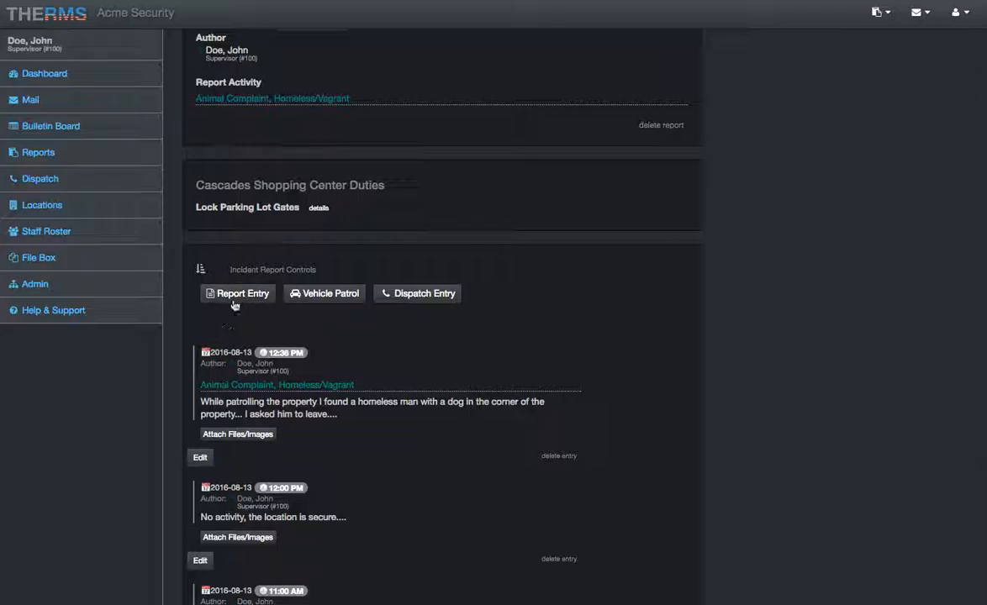
- Start a fifth report entry and set its date and time to 2016-08-13 1:00 PM
left_click(237, 295)
left_click(663, 335)
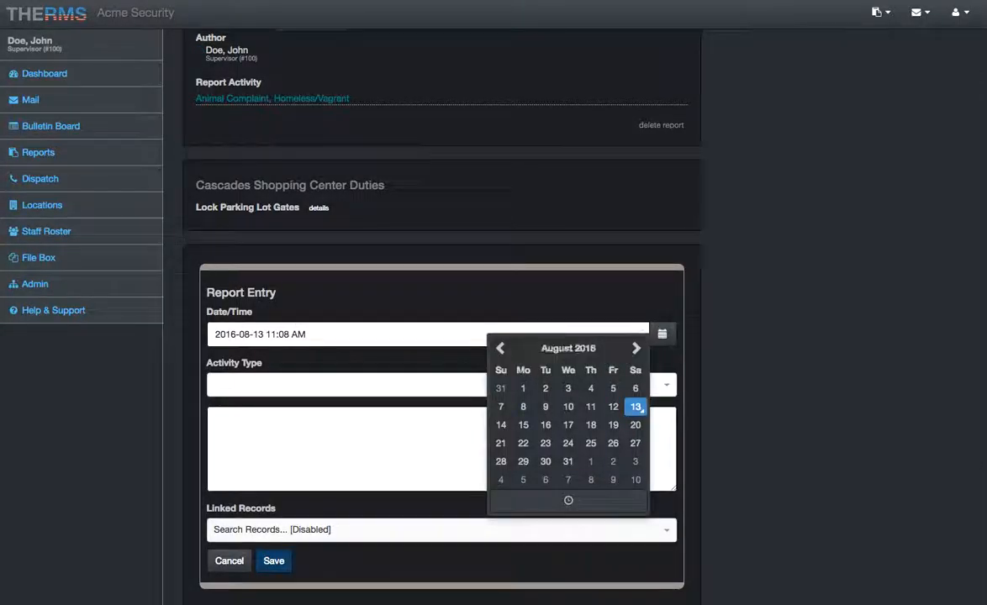
left_click(568, 500)
left_click(514, 386)
left_click(515, 386)
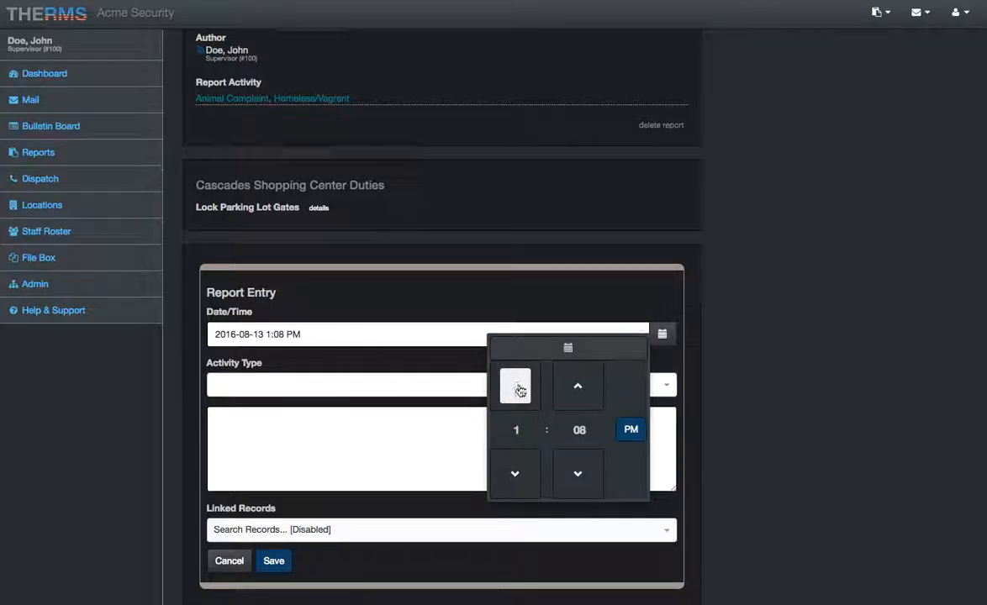
triple_click(577, 475)
triple_click(578, 475)
triple_click(577, 475)
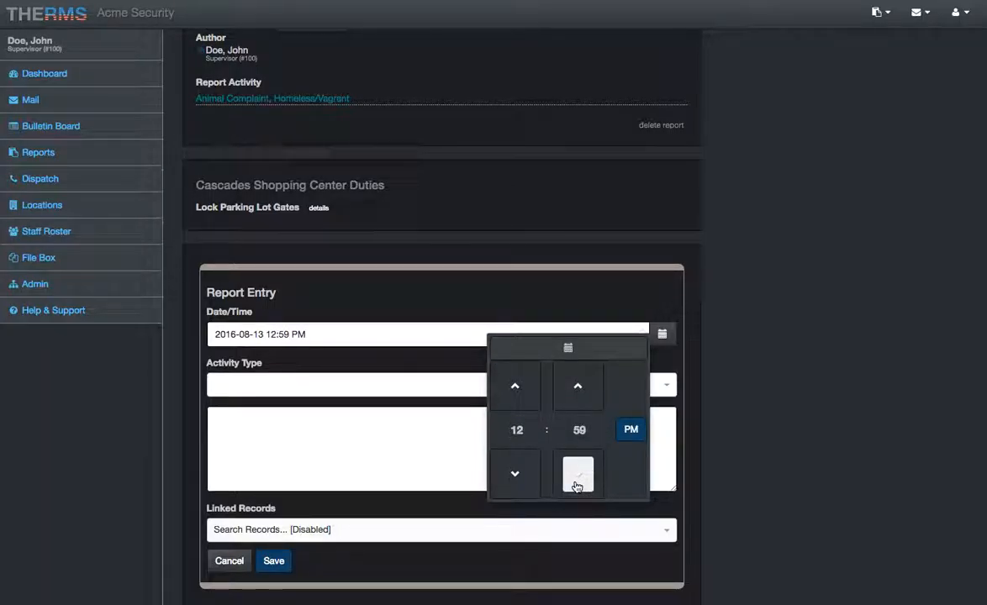
left_click(577, 385)
- Enter the description "No activity to report for this hour." and save the 1:00 PM entry
left_click(302, 445)
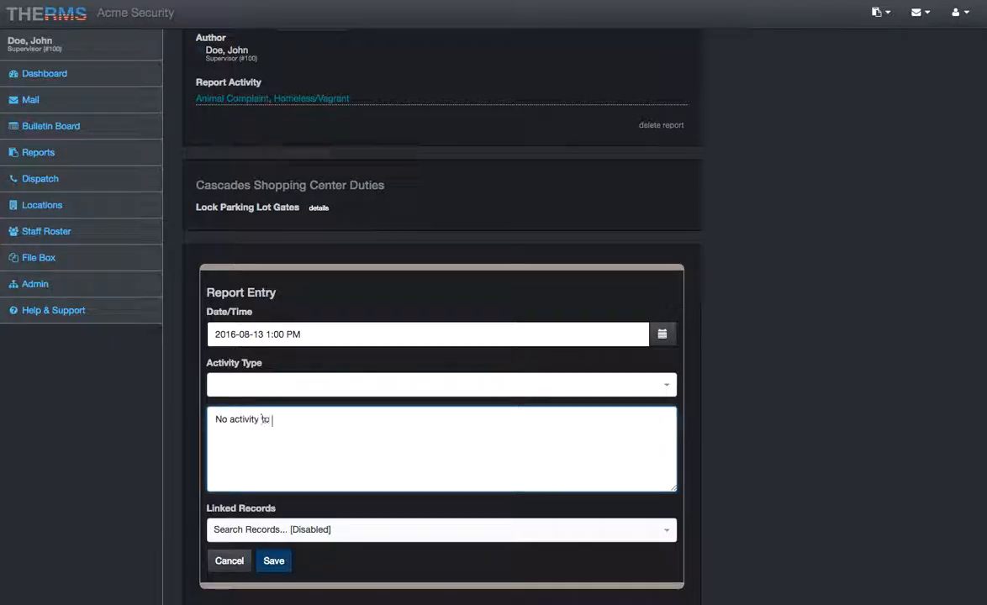
type("No activity to report for this hour.")
left_click(274, 561)
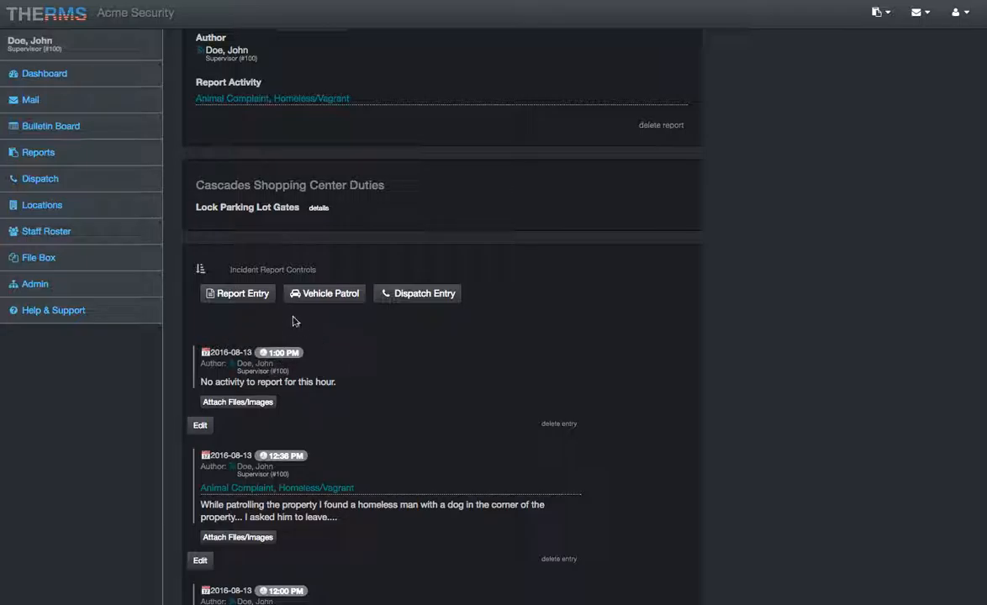
- Switch the report controls from report entries to incident types
left_click(269, 293)
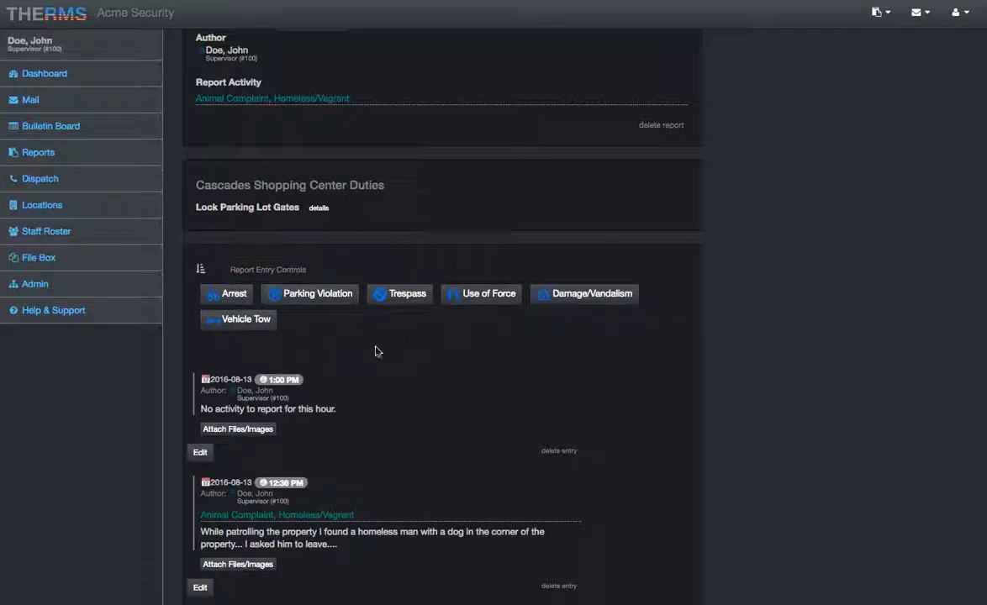
left_click(269, 270)
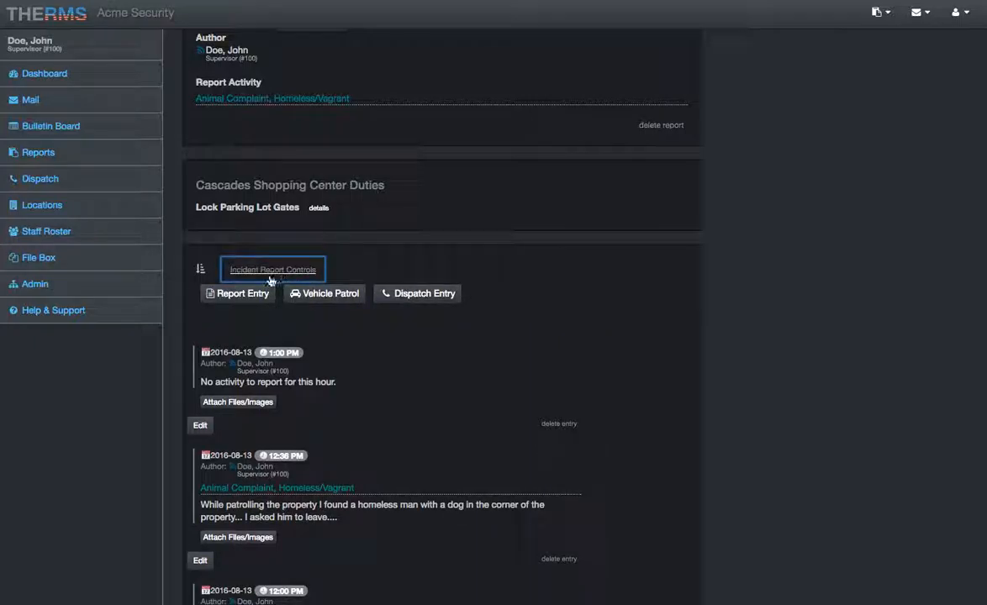
left_click(270, 270)
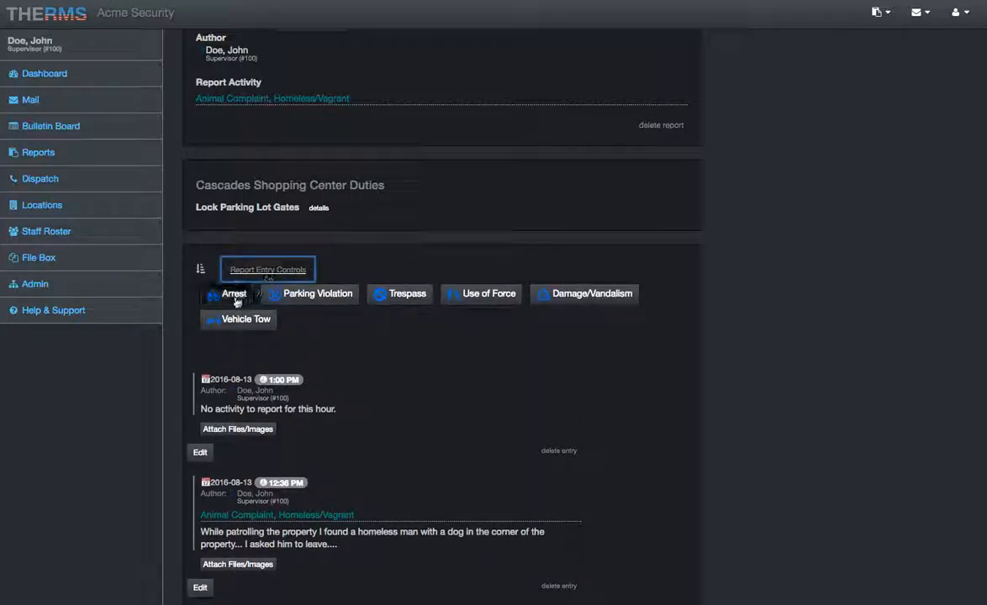
- View the fields of a blank trespass incident form and discard the form
left_click(401, 296)
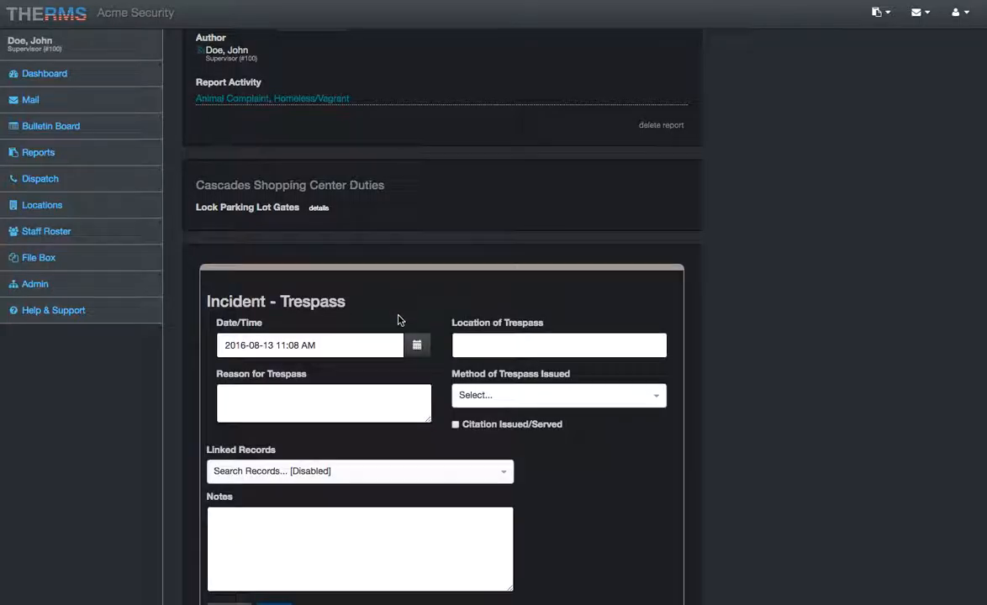
left_click(240, 468)
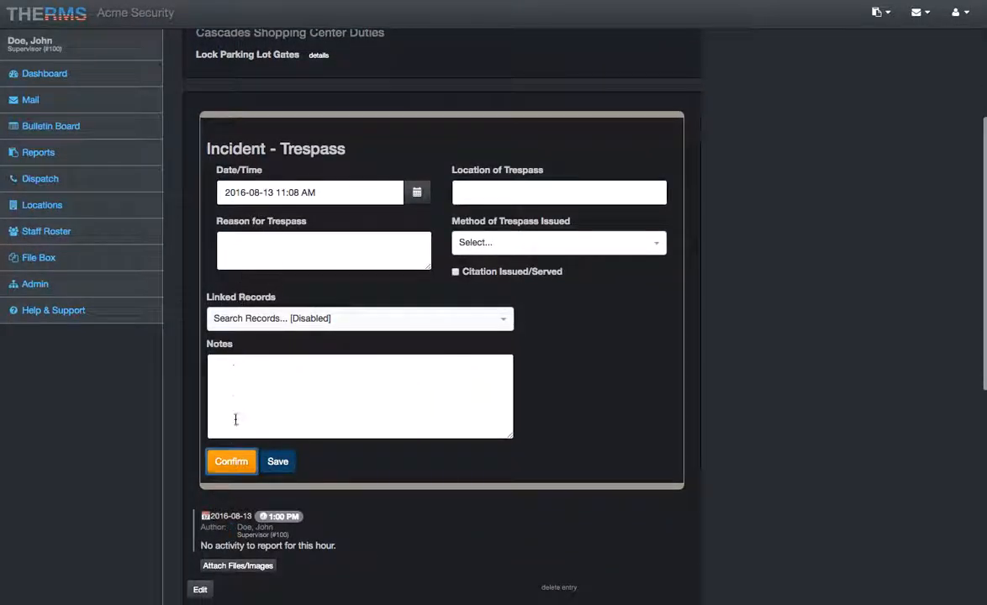
left_click(230, 461)
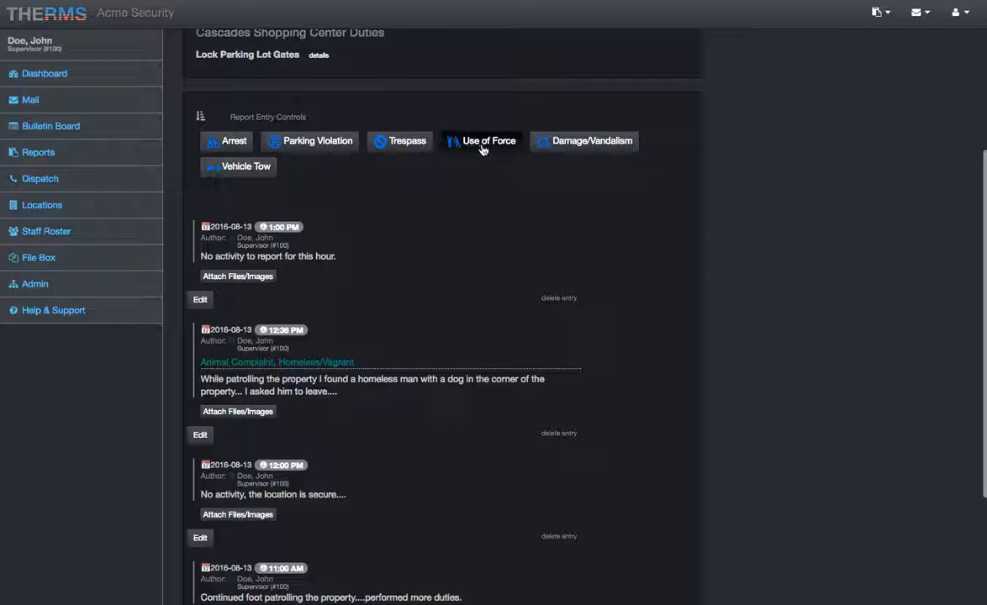
- Start a Damage/Vandalism incident and set its date and time to 2016-08-13 1:09 PM
scroll(309, 147, "up", 1)
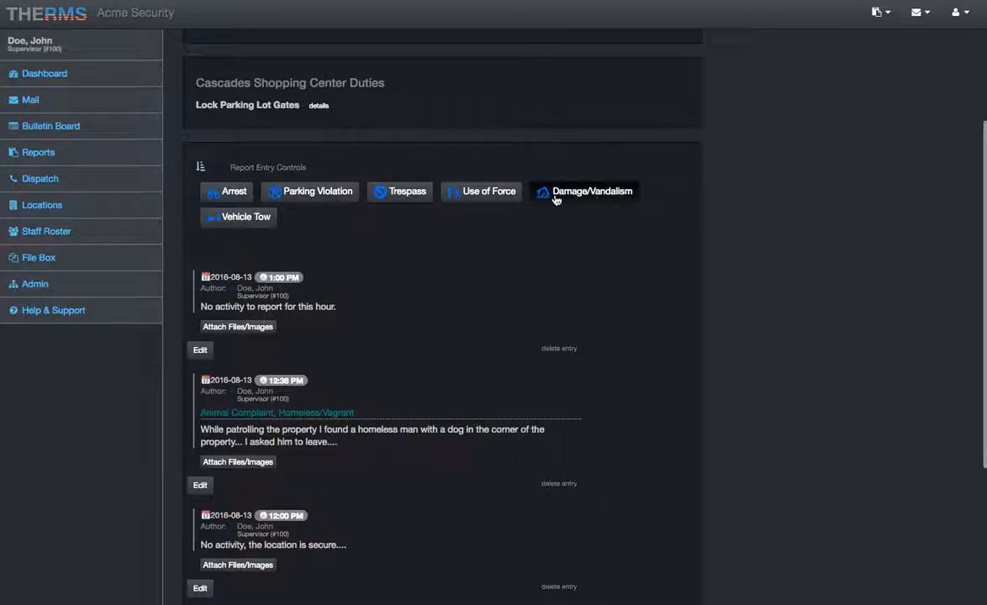
left_click(582, 193)
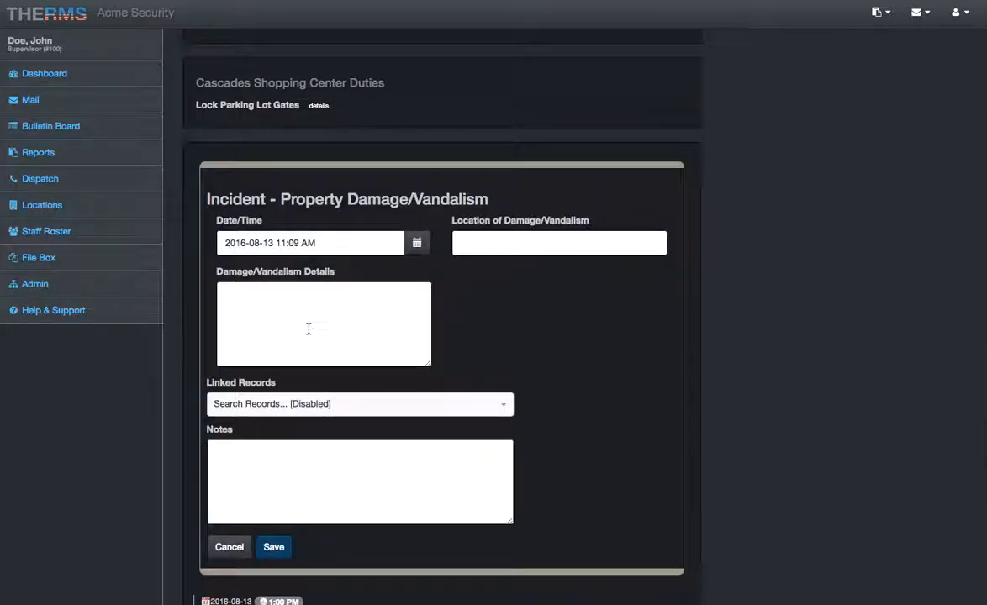
double_click(379, 199)
left_click(371, 220)
left_click(417, 242)
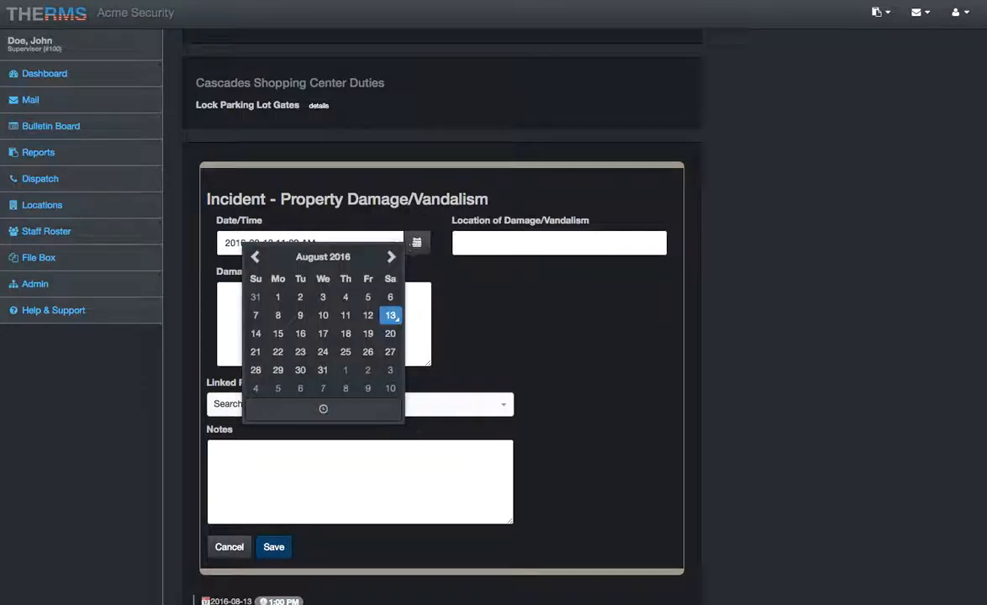
left_click(326, 409)
left_click(282, 303)
left_click(283, 302)
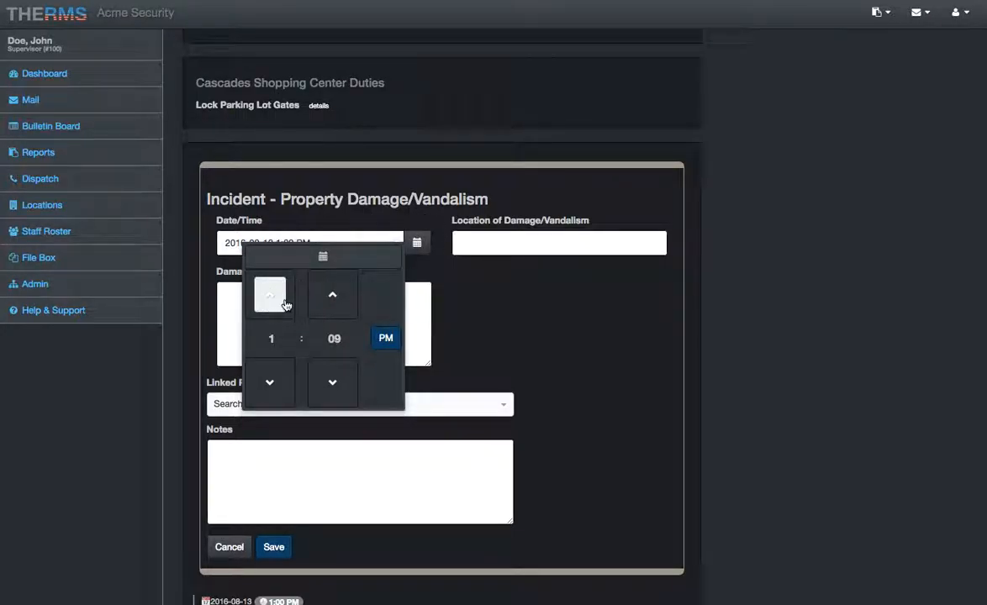
- Enter "Hallway near bathrooms on the northwest side of property" as the location of the damage
left_click(493, 246)
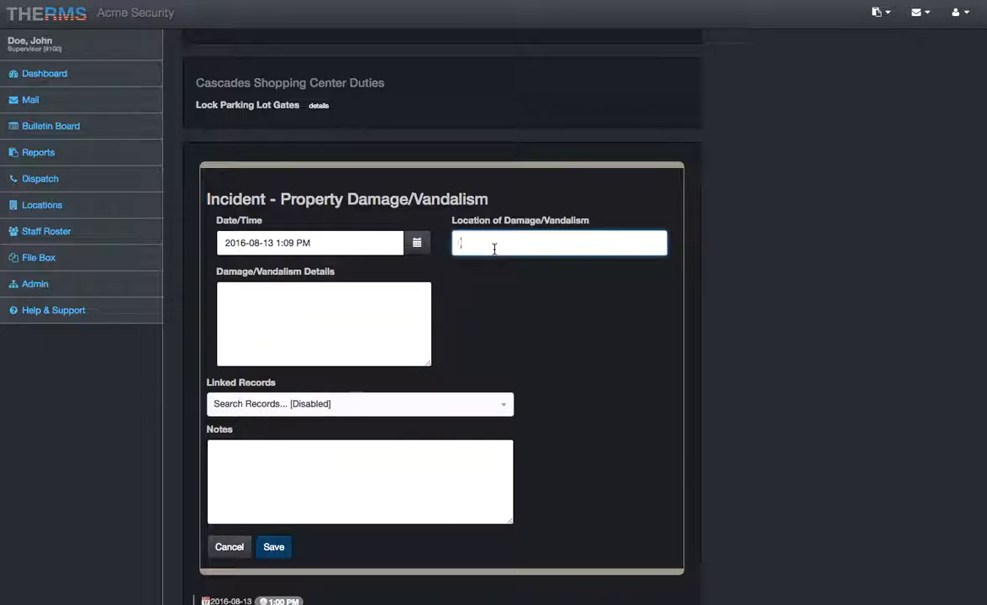
type("Hallway near bathroome")
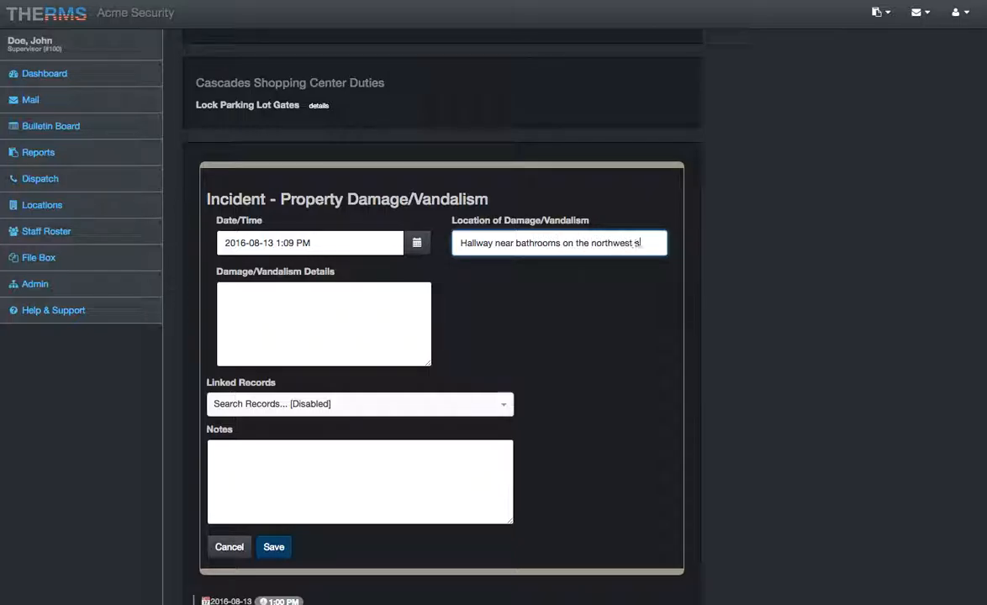
type(" of property")
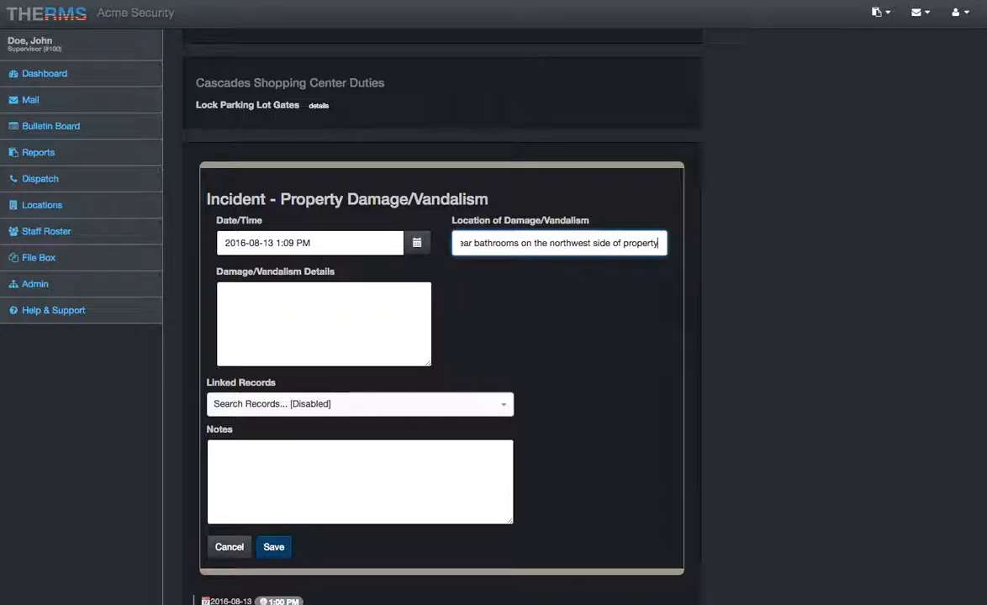
- Enter the damage details "A broken ceiling light" and the notes "Glass on and around the ground area.", and save the incident
key("Tab")
left_click(392, 332)
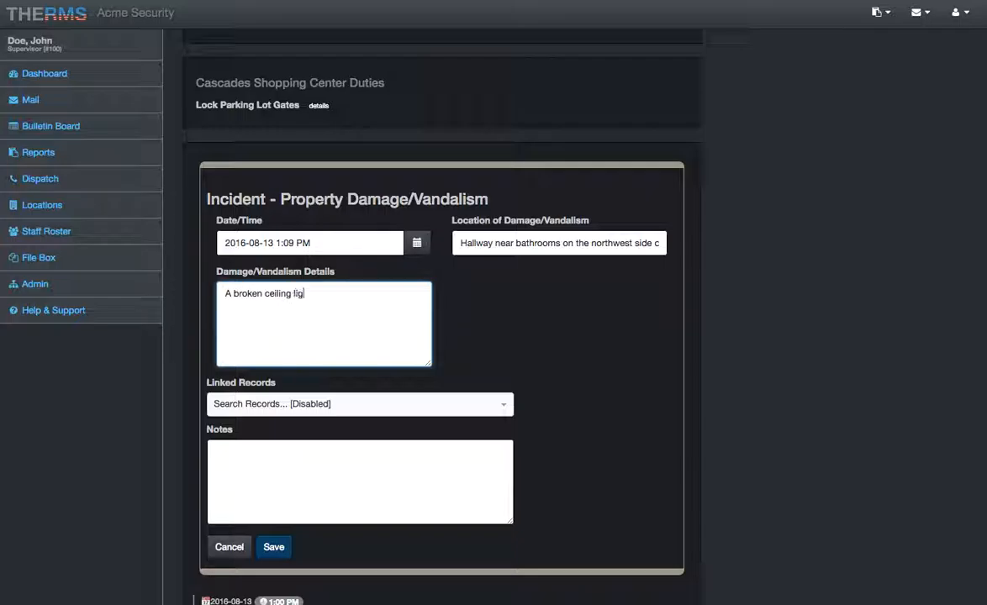
left_click(280, 493)
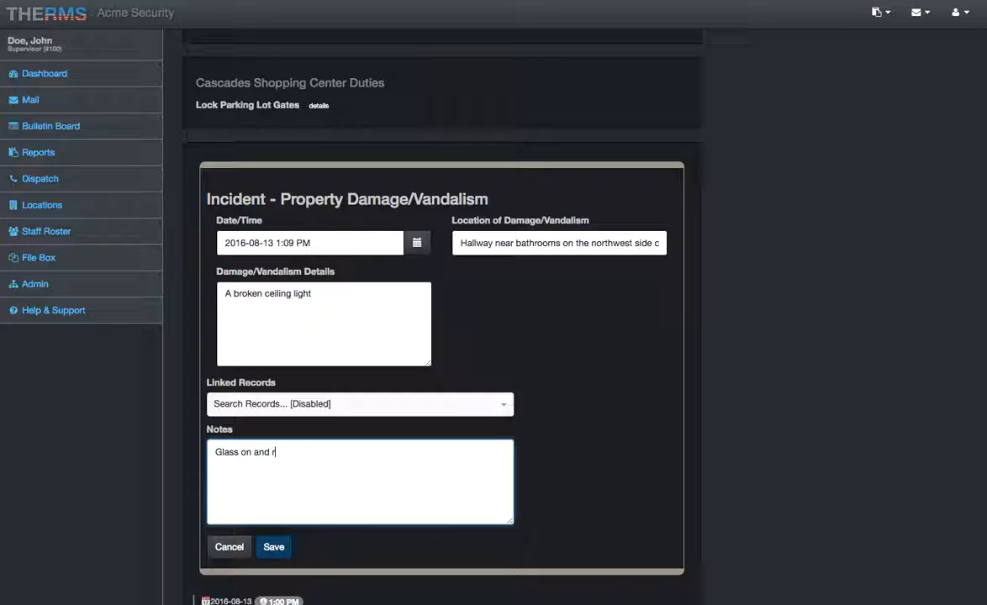
type("round")
left_click(273, 549)
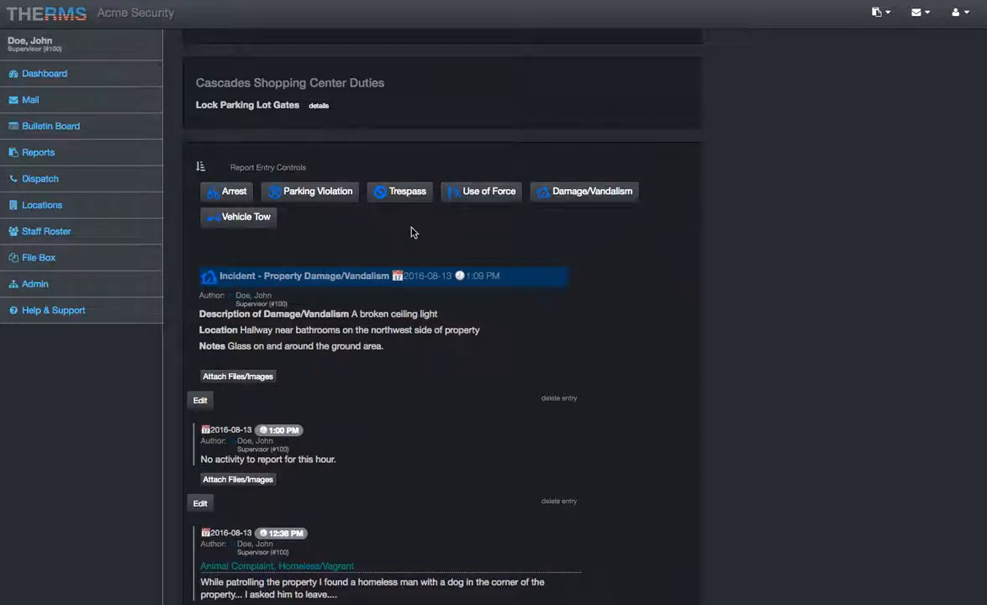
- Examine the saved property damage incident and the fields of a blank arrest incident form, and discard the form
scroll(413, 228, "down", 1)
left_click(190, 212)
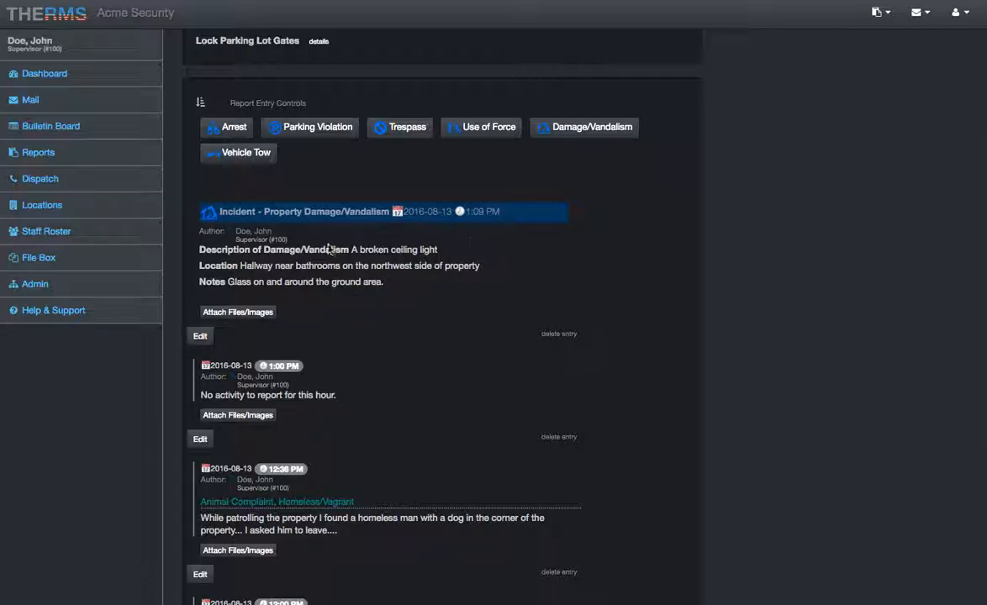
scroll(441, 256, "up", 1)
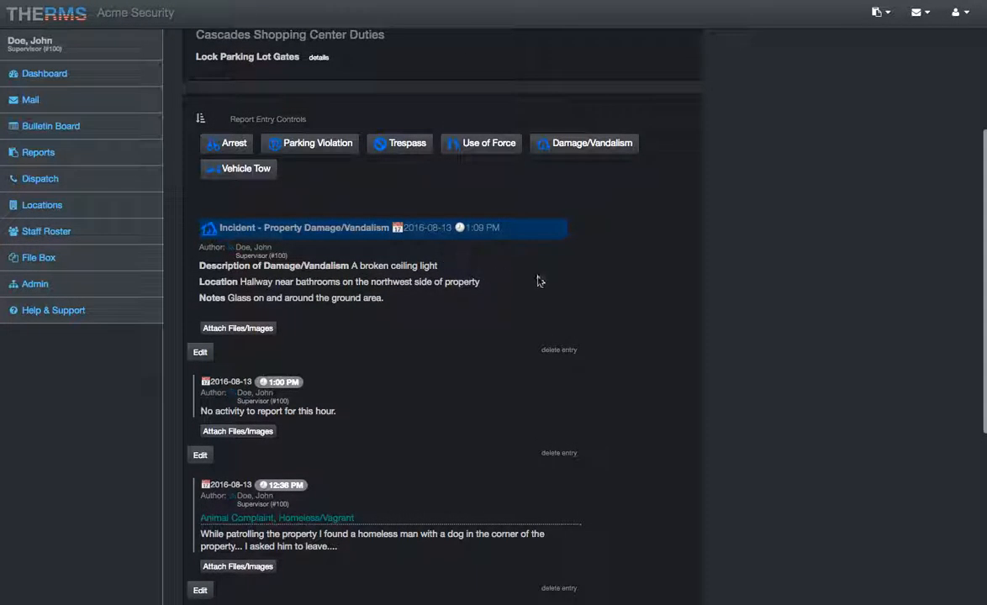
scroll(527, 269, "up", 1)
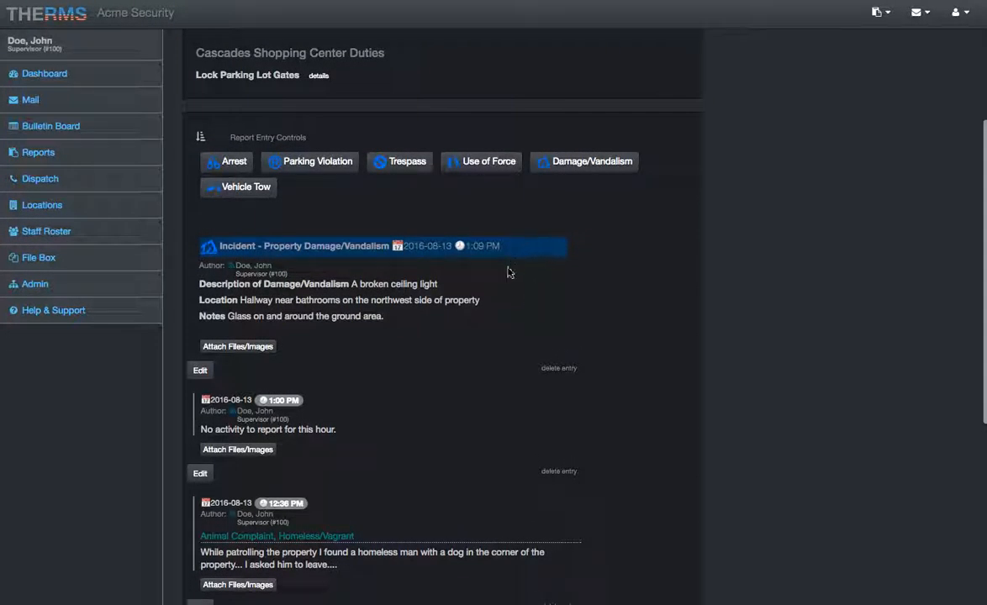
left_click(529, 285)
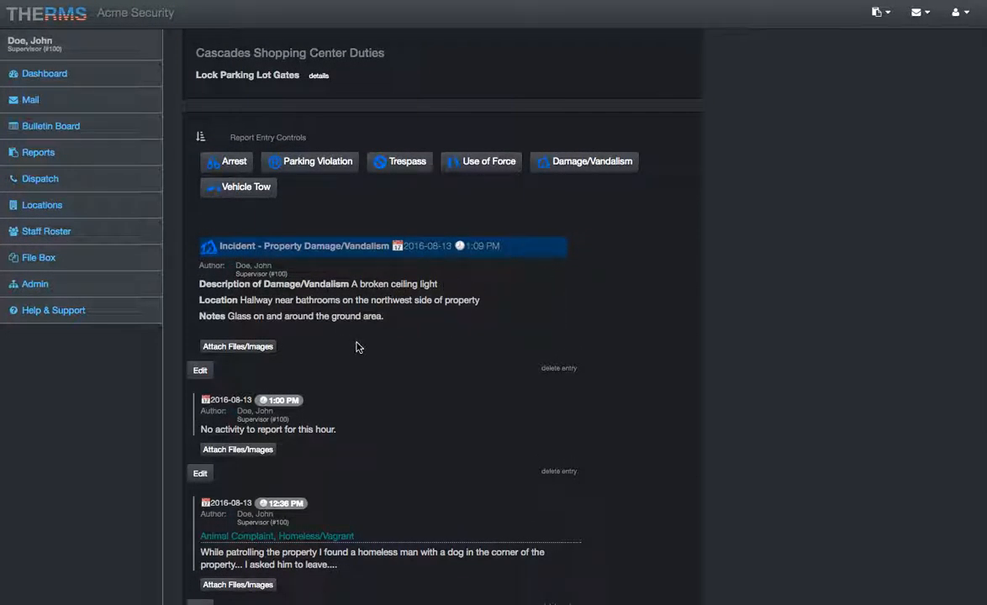
scroll(355, 348, "up", 3)
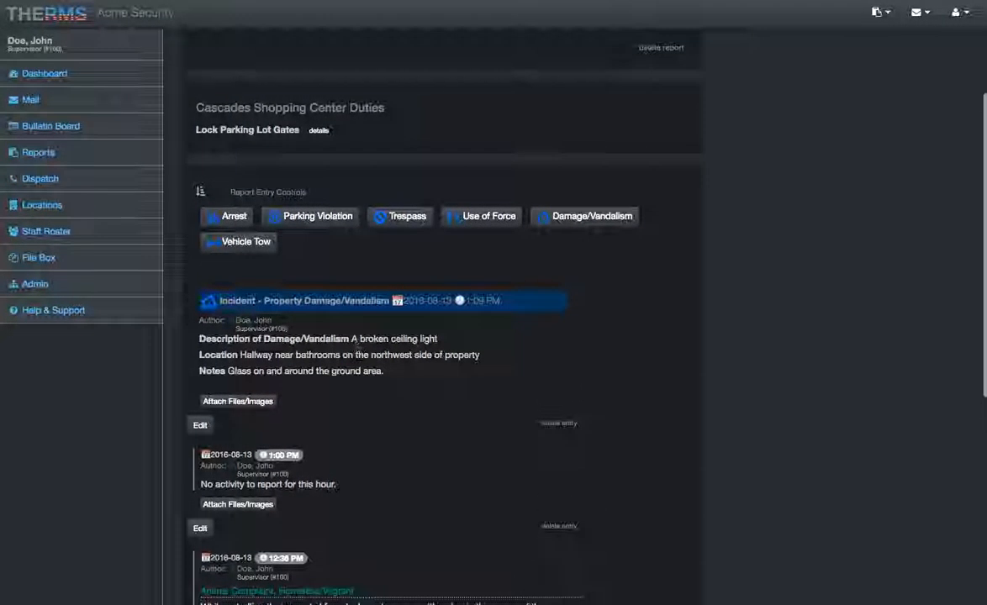
left_click(234, 219)
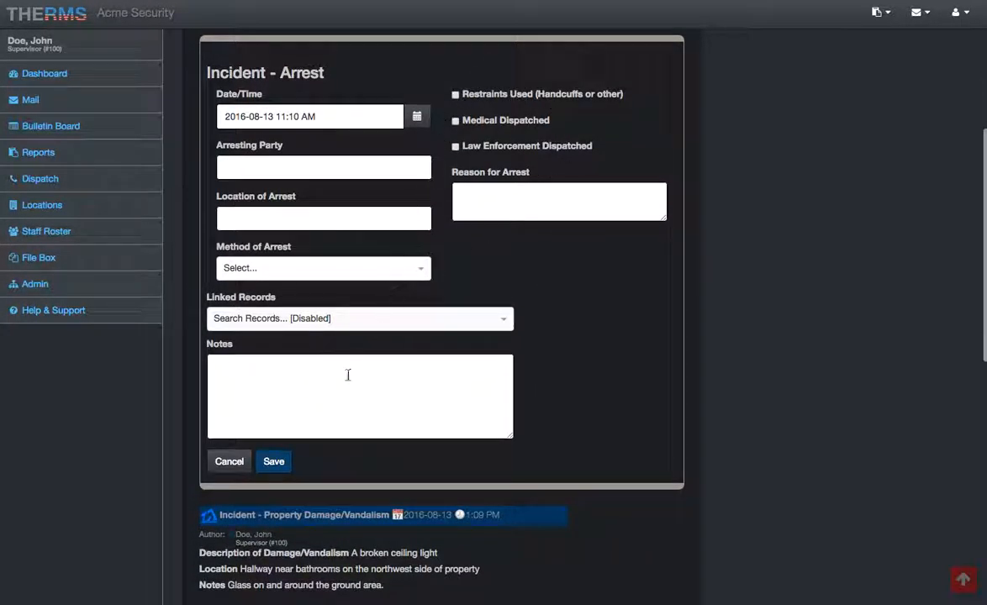
left_click(225, 461)
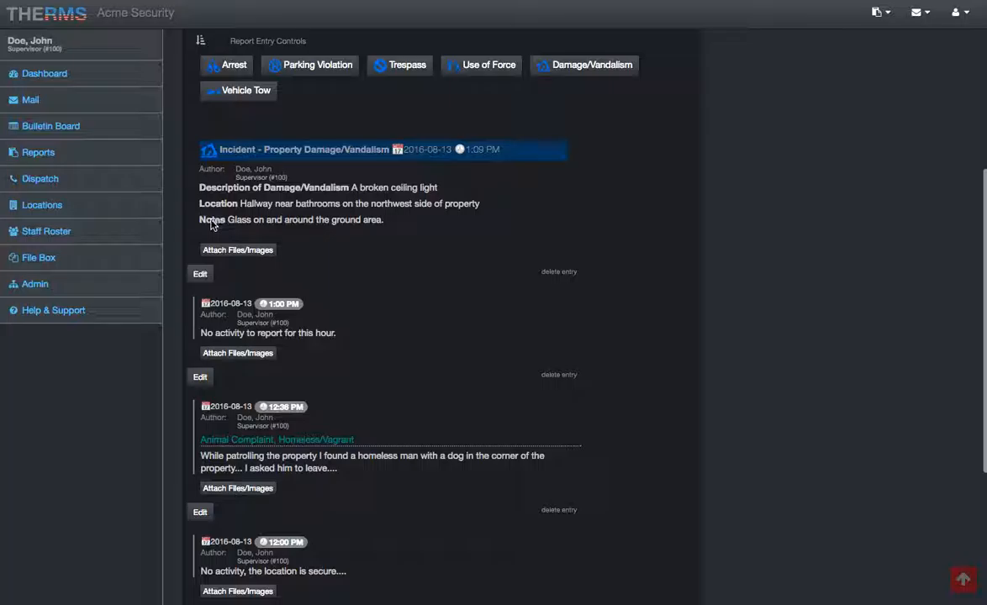
- Review the saved report entries and switch the controls from incident types back to report entries
scroll(359, 471, "down", 4)
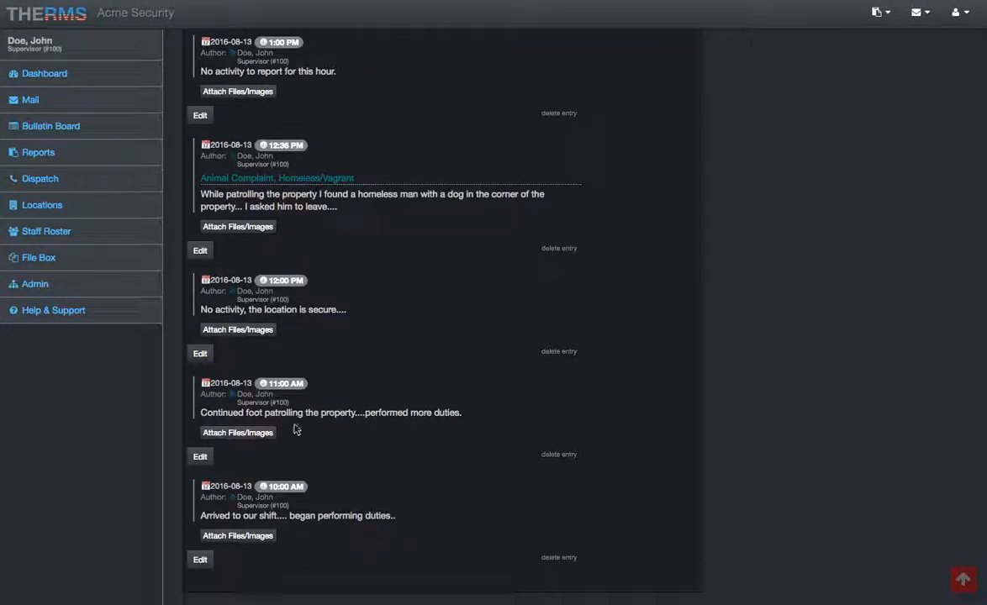
scroll(367, 270, "up", 2)
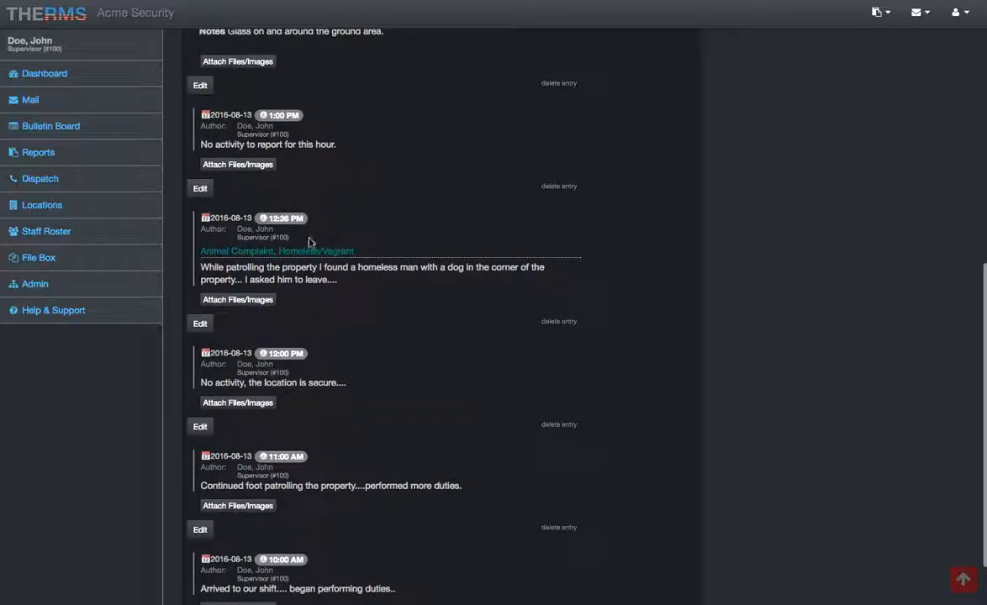
scroll(330, 209, "up", 4)
scroll(356, 221, "up", 3)
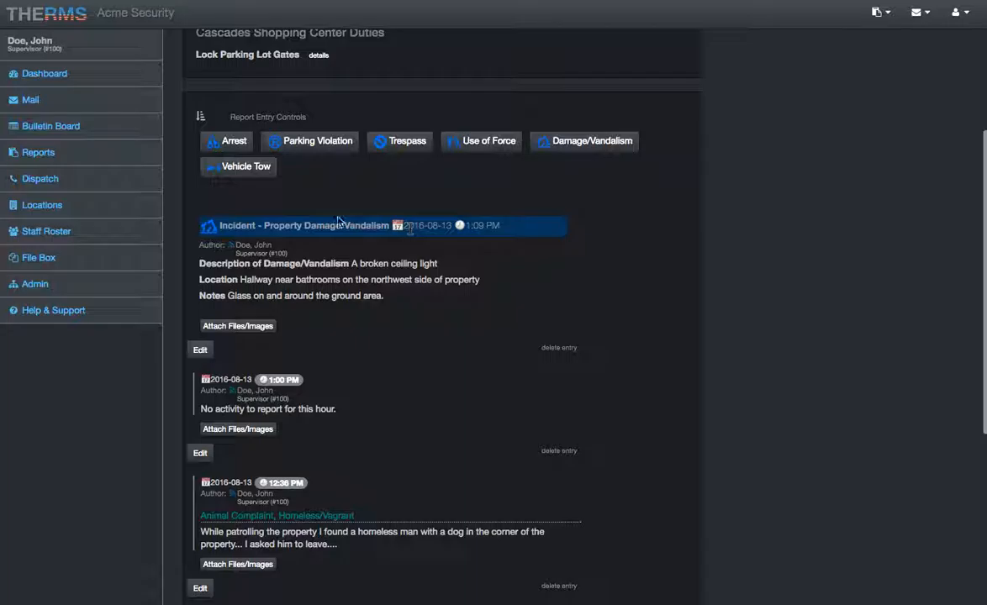
left_click(284, 119)
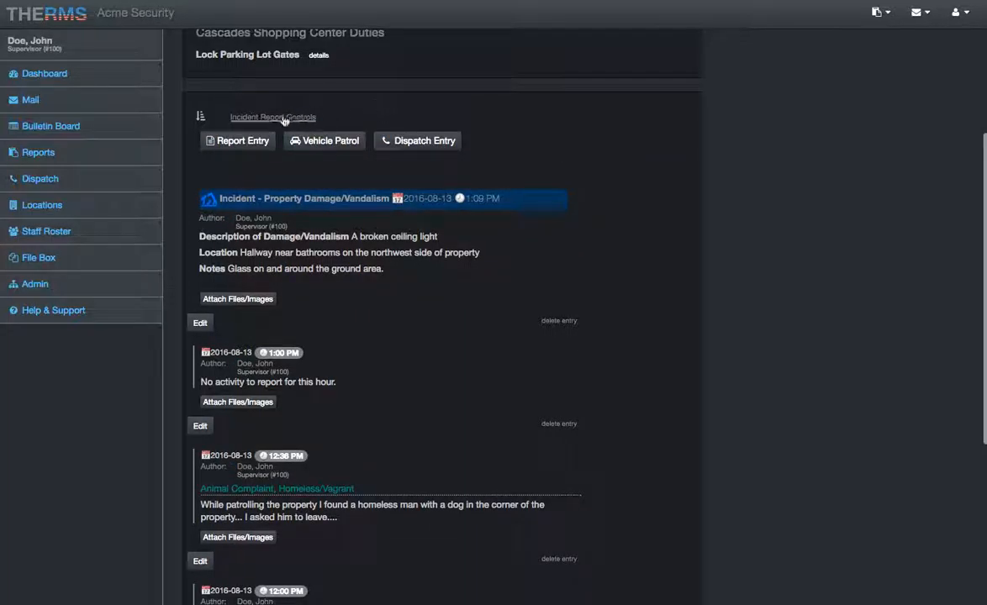
left_click(267, 119)
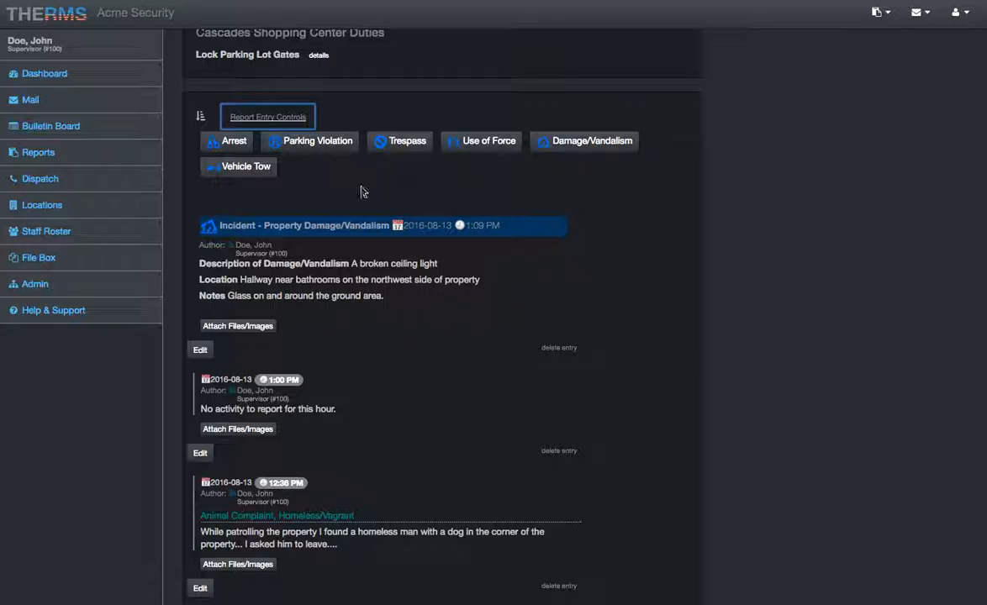
left_click(274, 118)
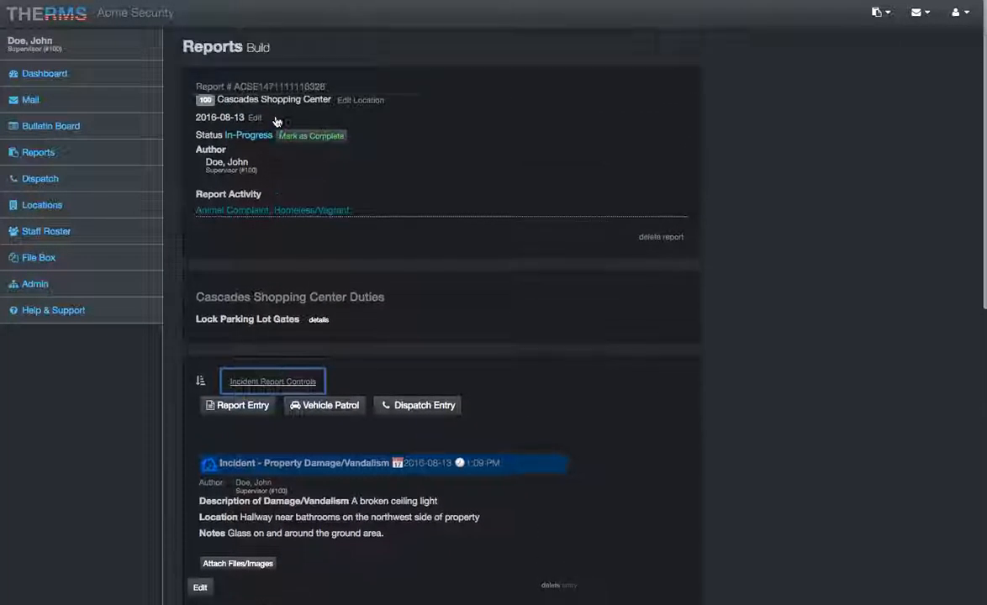
- Leave the report for the dashboard and reopen the in-progress Cascades Shopping Center report dated 2016-08-13
left_click(438, 228)
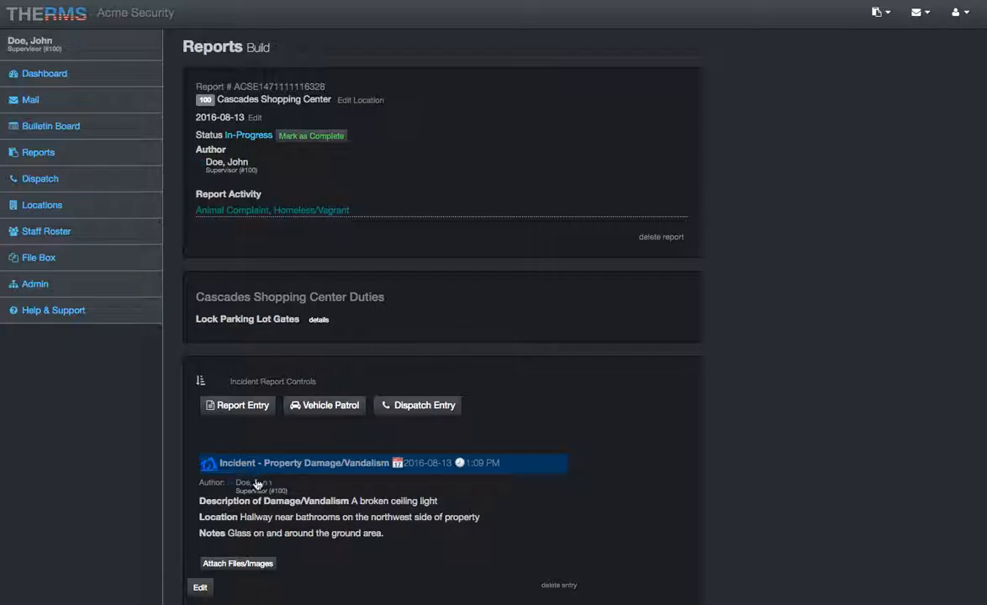
scroll(267, 500, "down", 5)
scroll(269, 506, "up", 5)
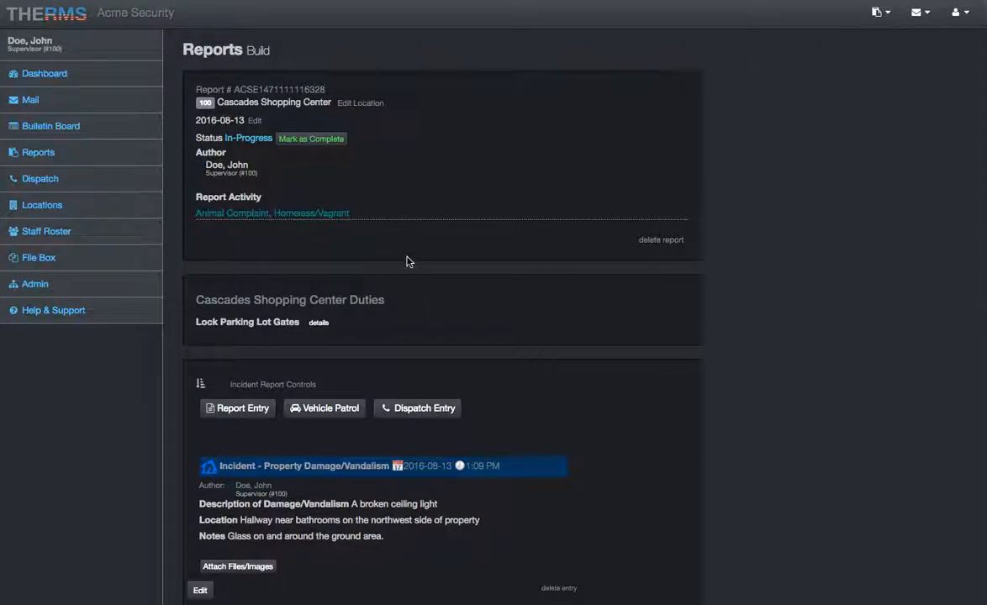
left_click(74, 79)
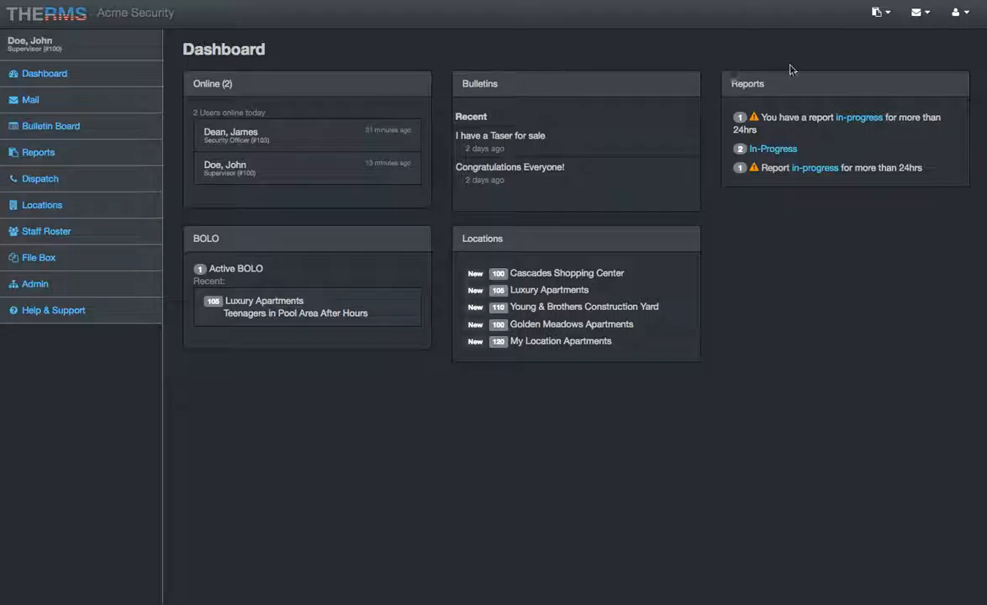
left_click(879, 18)
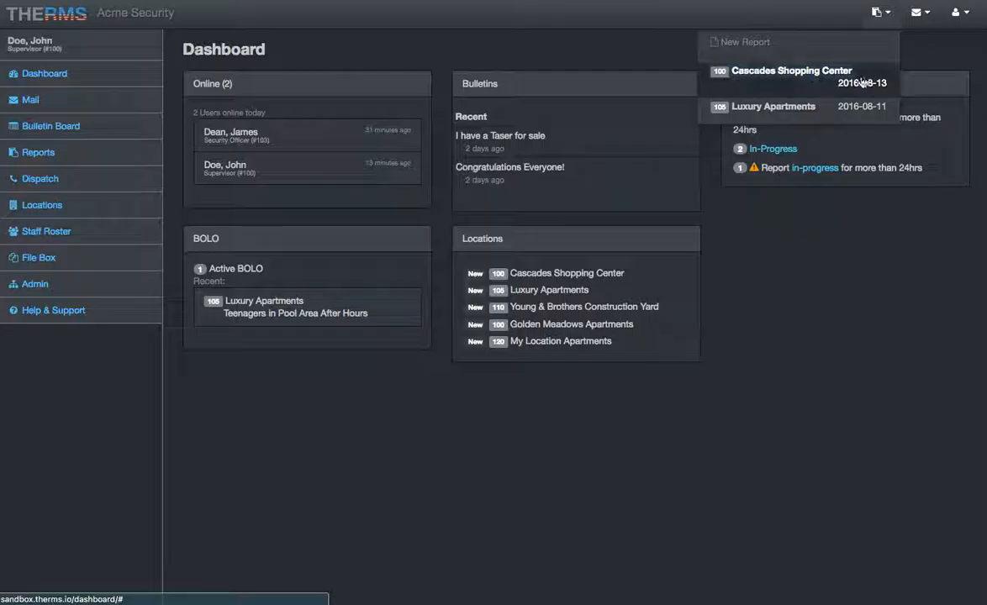
left_click(797, 90)
scroll(452, 184, "down", 2)
scroll(451, 184, "down", 5)
scroll(454, 183, "up", 8)
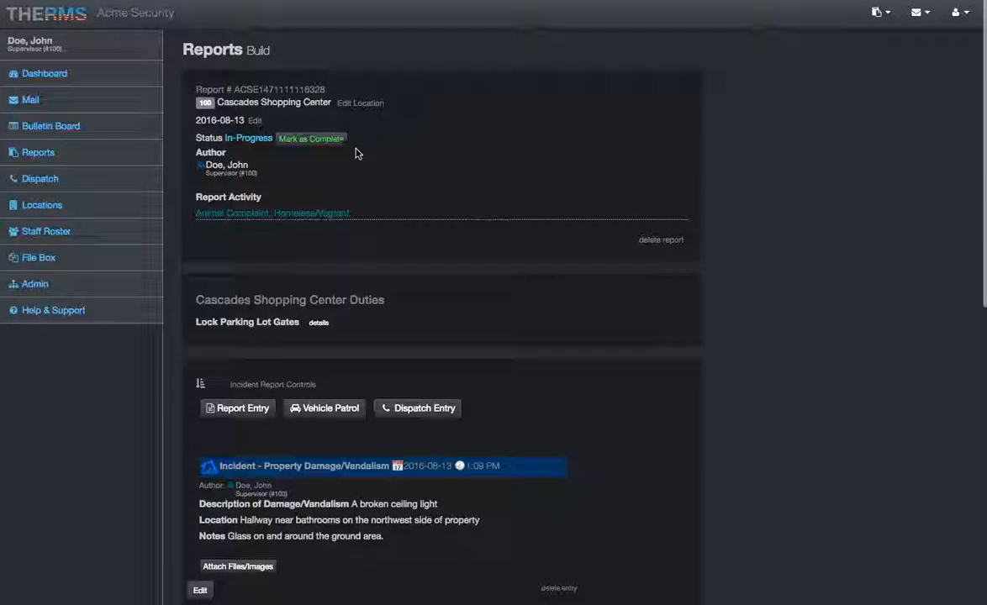
- Mark the Cascades Shopping Center report as complete and approve it with Email Location Subscribers enabled
left_click(318, 141)
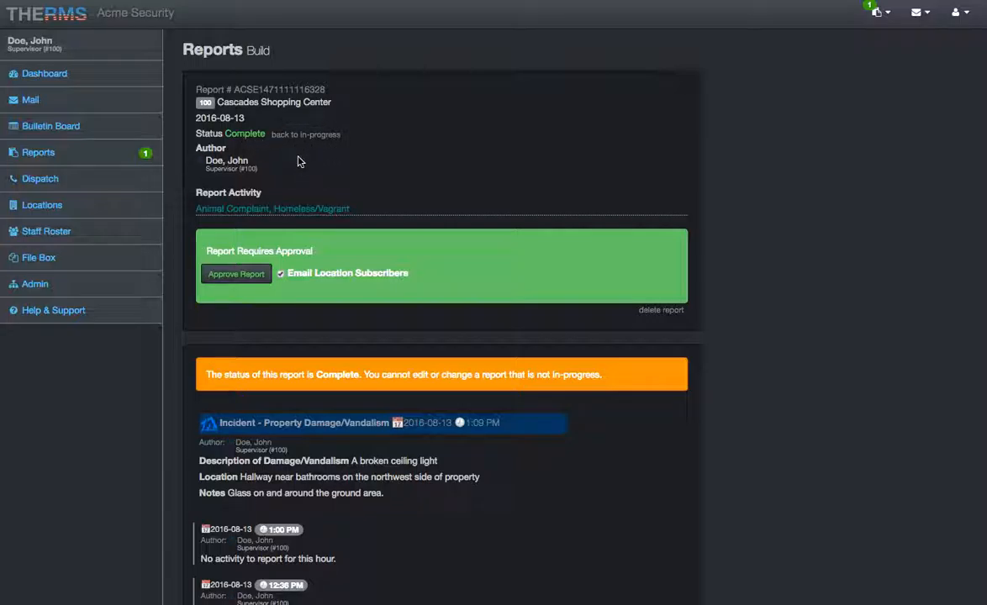
left_click(237, 278)
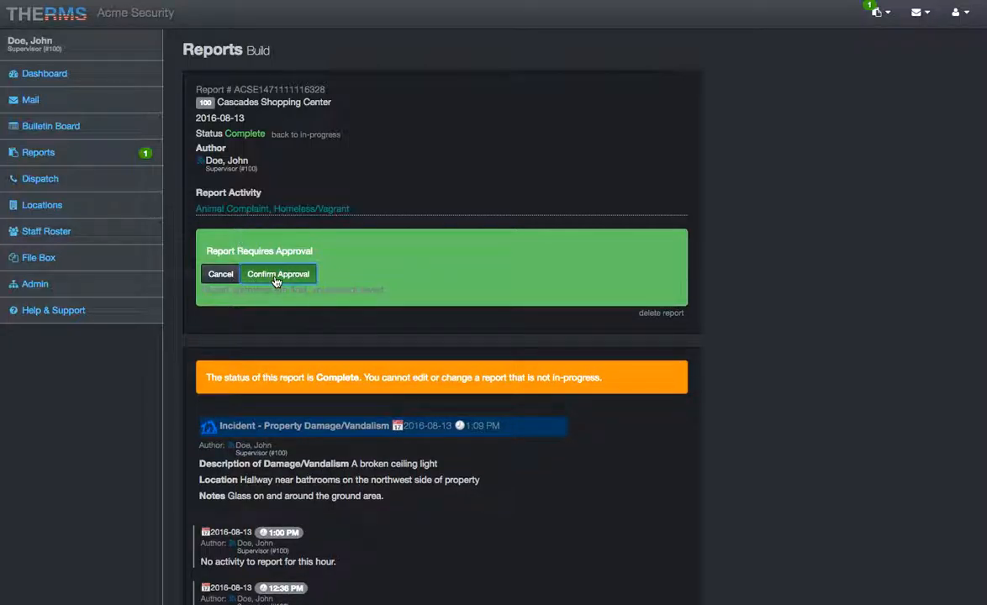
left_click(276, 277)
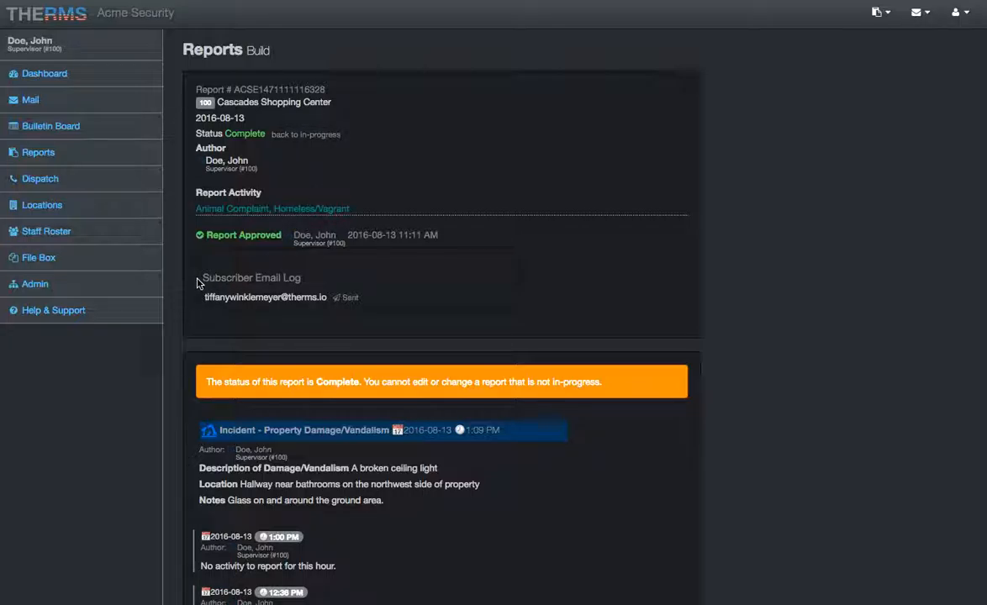
left_click(201, 299)
scroll(172, 227, "down", 5)
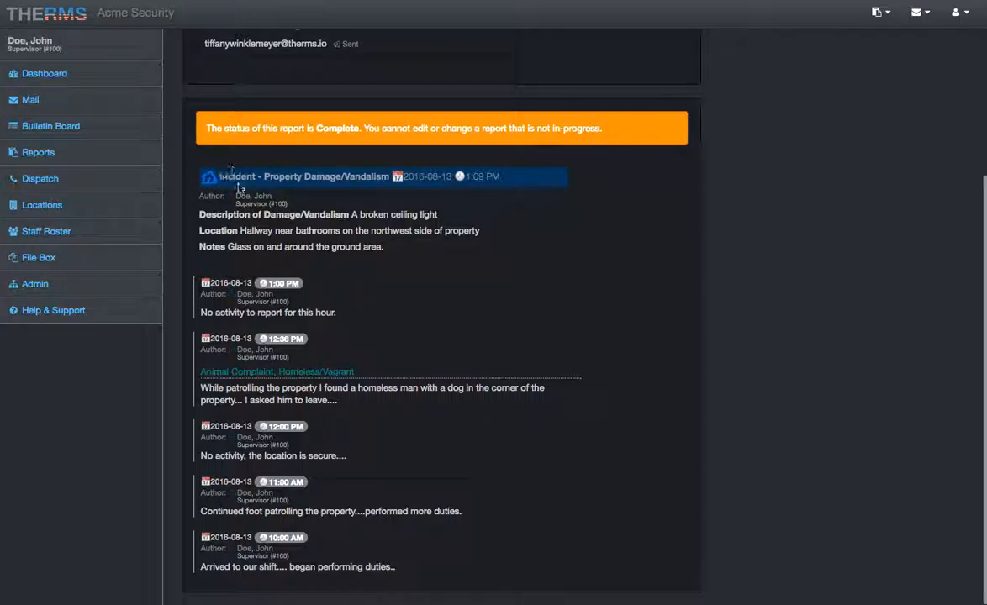
scroll(174, 374, "up", 5)
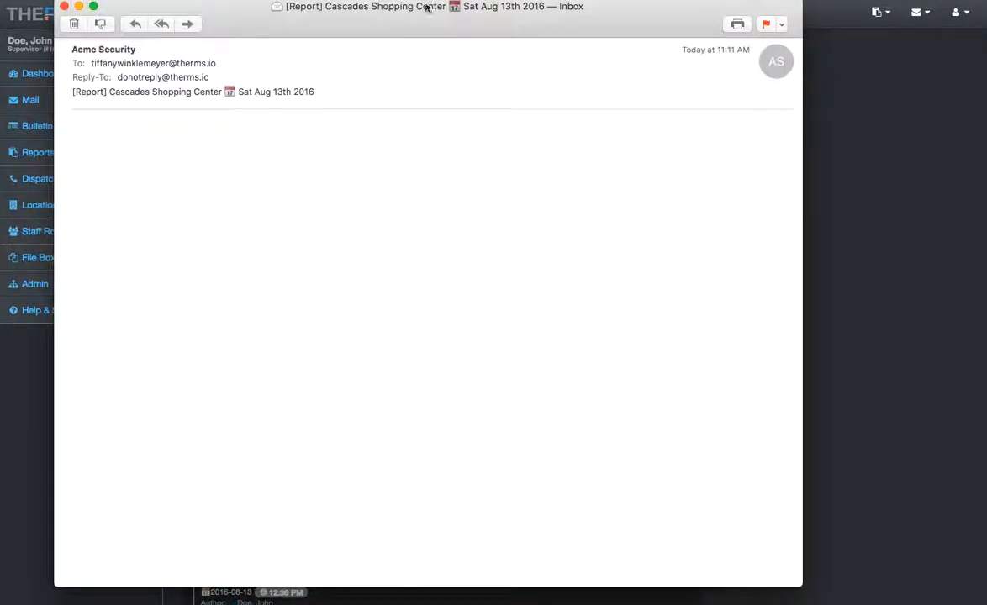
- Examine the header, timed entries and property damage incident in the subscriber's emailed Cascades Shopping Center report, and close the message
left_click_drag(403, 7, 402, 12)
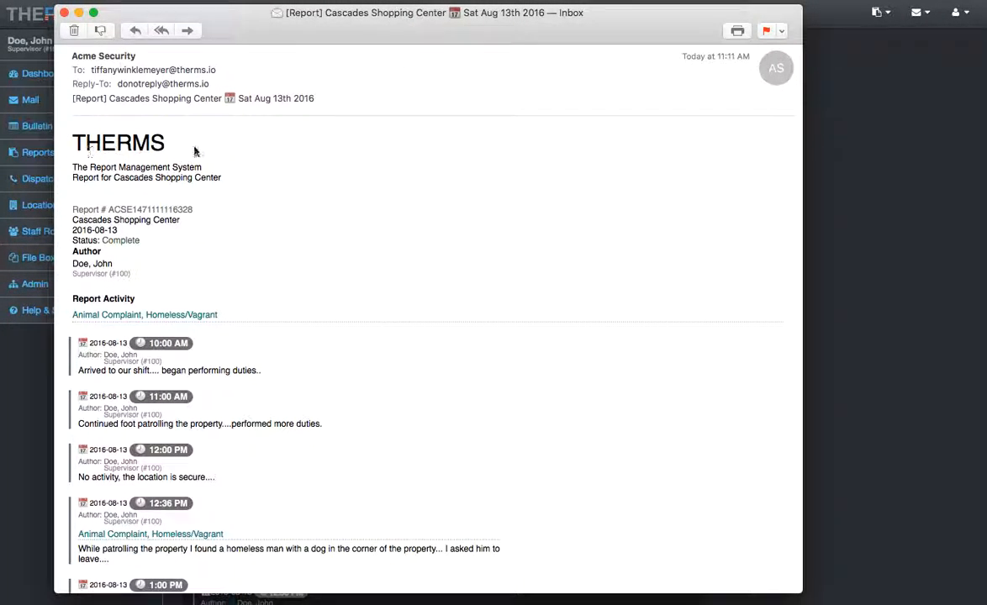
scroll(194, 151, "down", 3)
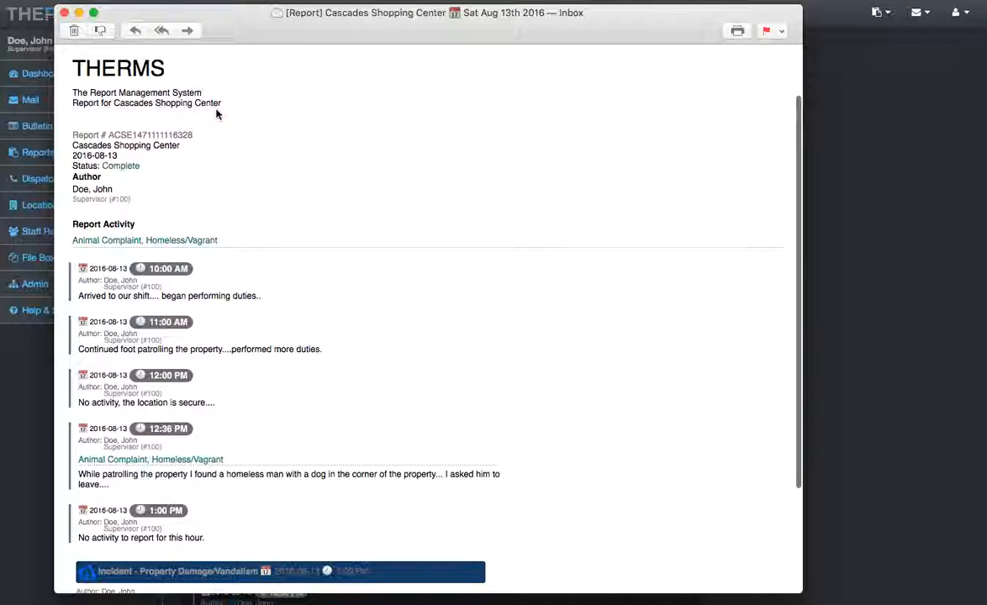
scroll(193, 108, "down", 2)
scroll(105, 173, "down", 1)
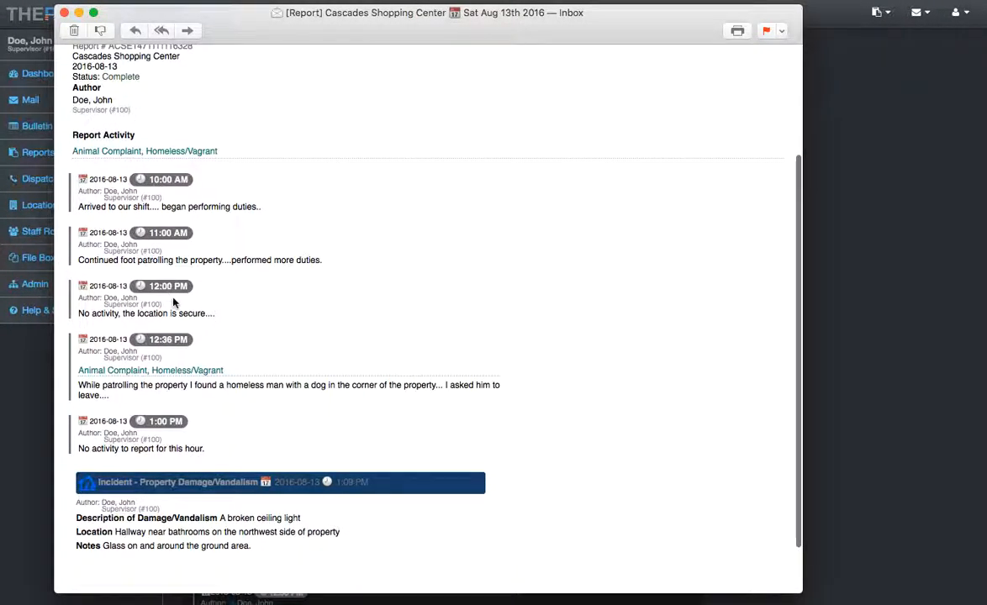
scroll(170, 126, "down", 2)
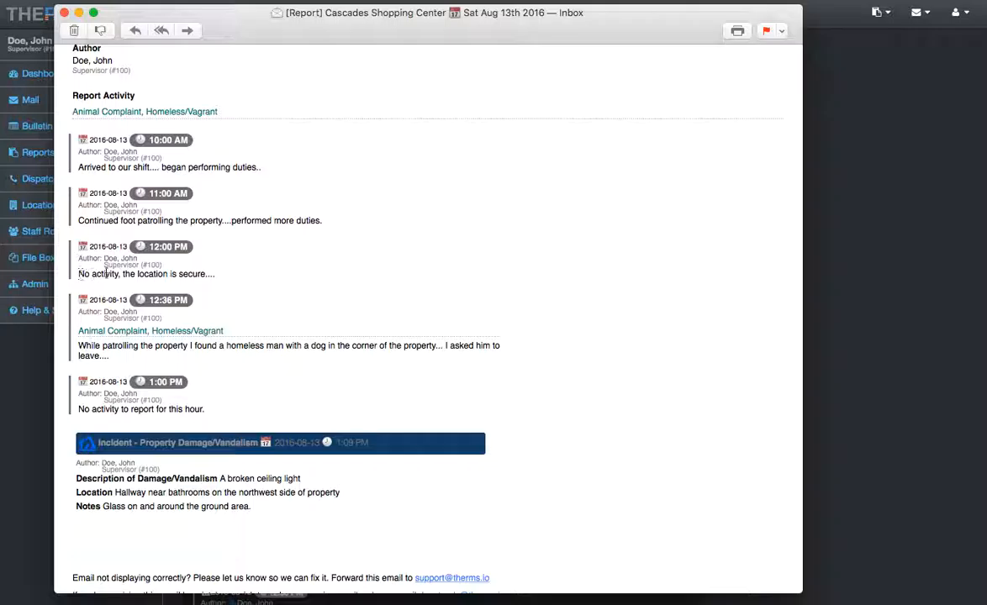
scroll(246, 279, "down", 2)
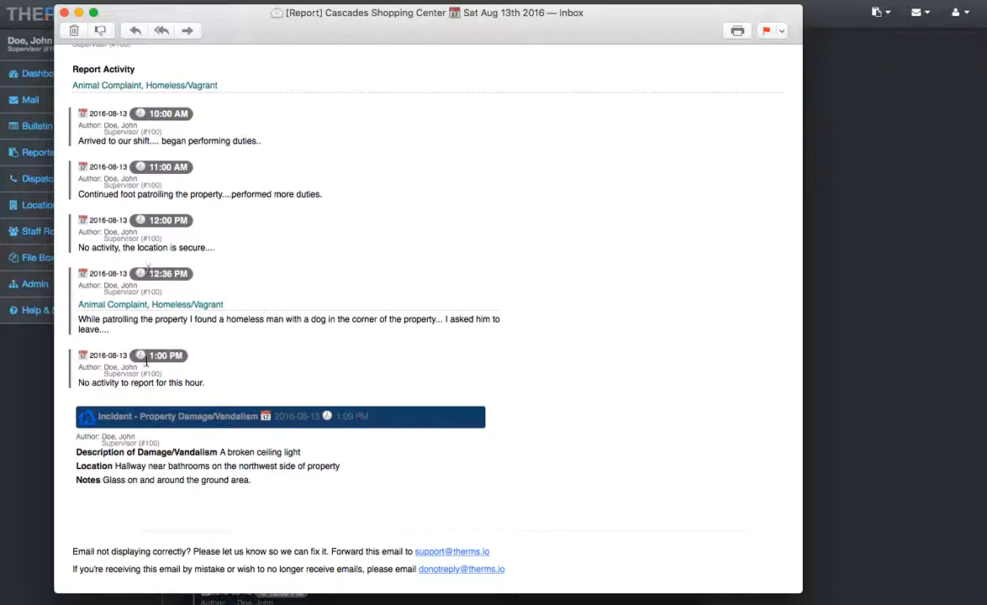
scroll(147, 365, "down", 1)
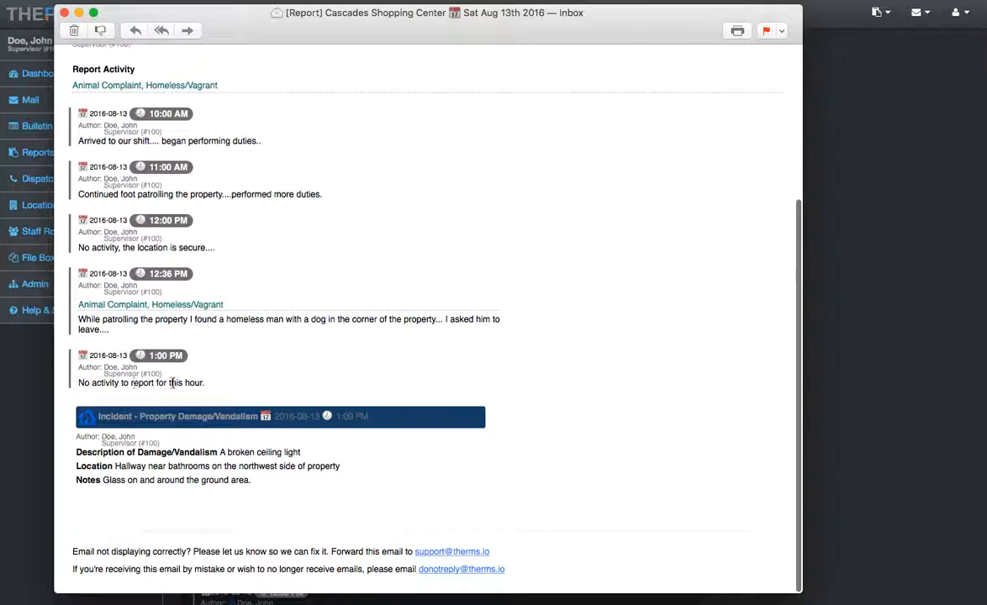
scroll(175, 395, "down", 1)
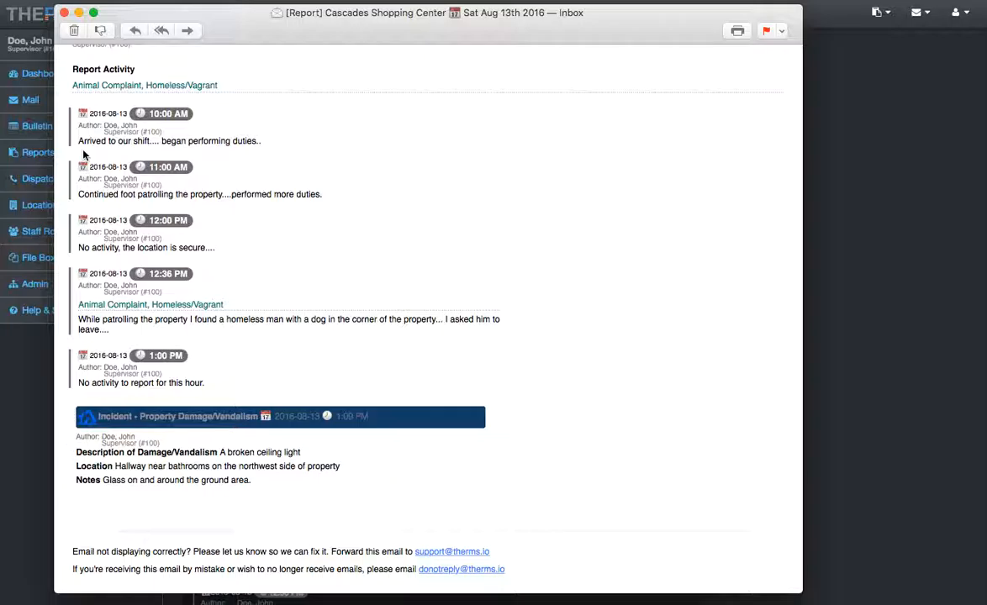
scroll(258, 141, "up", 3)
scroll(269, 214, "up", 2)
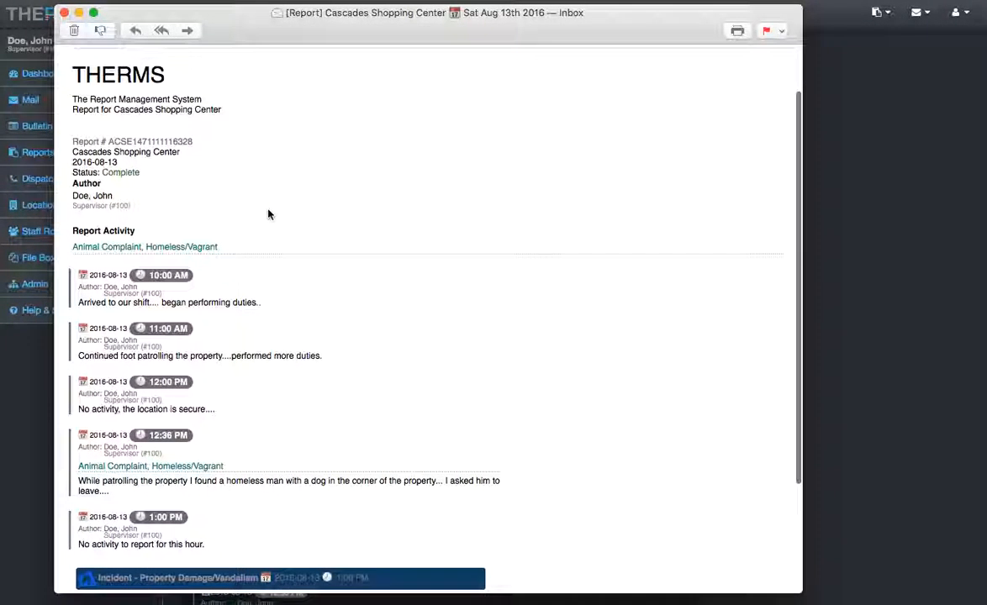
left_click(225, 108)
left_click(66, 14)
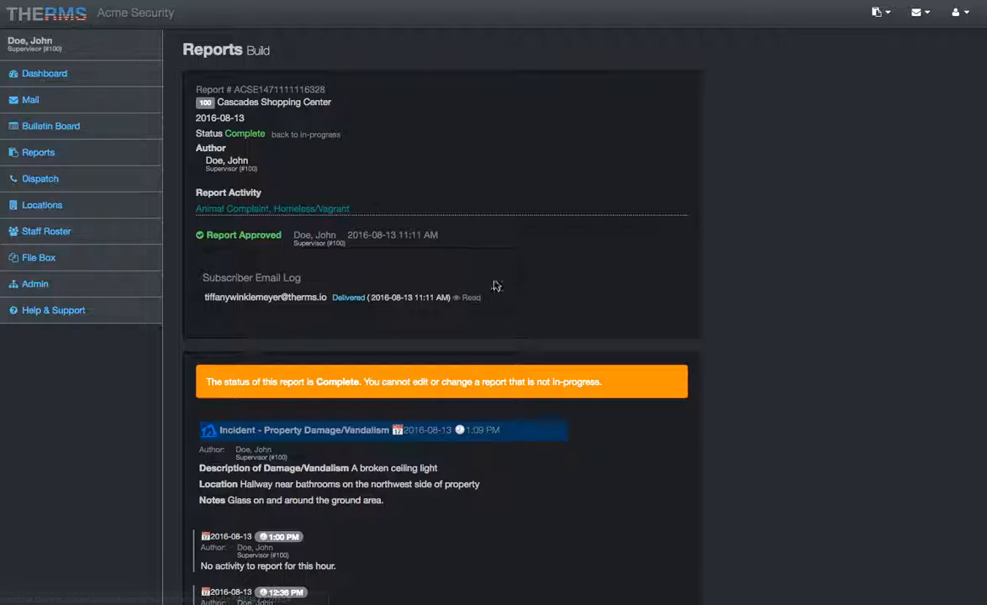
- Check the report summary on the dashboard and view the contact options in the Help & Support section
left_click(75, 79)
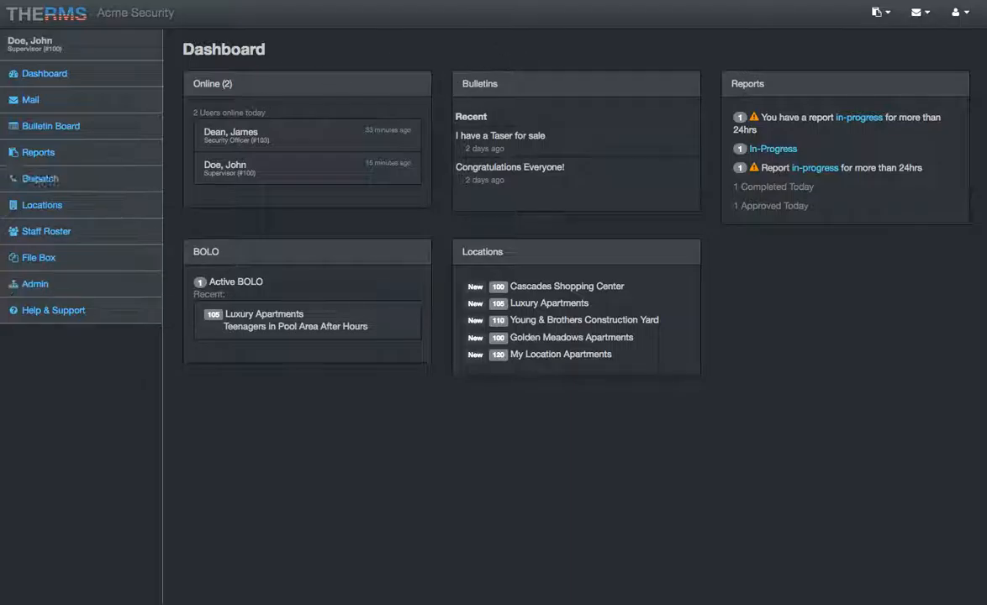
left_click(71, 310)
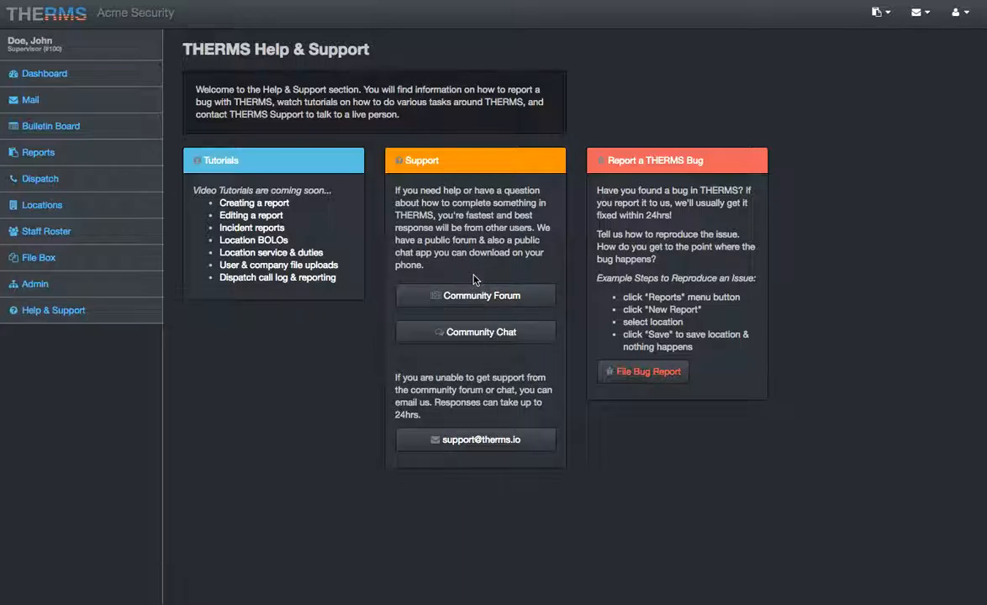
left_click(479, 317)
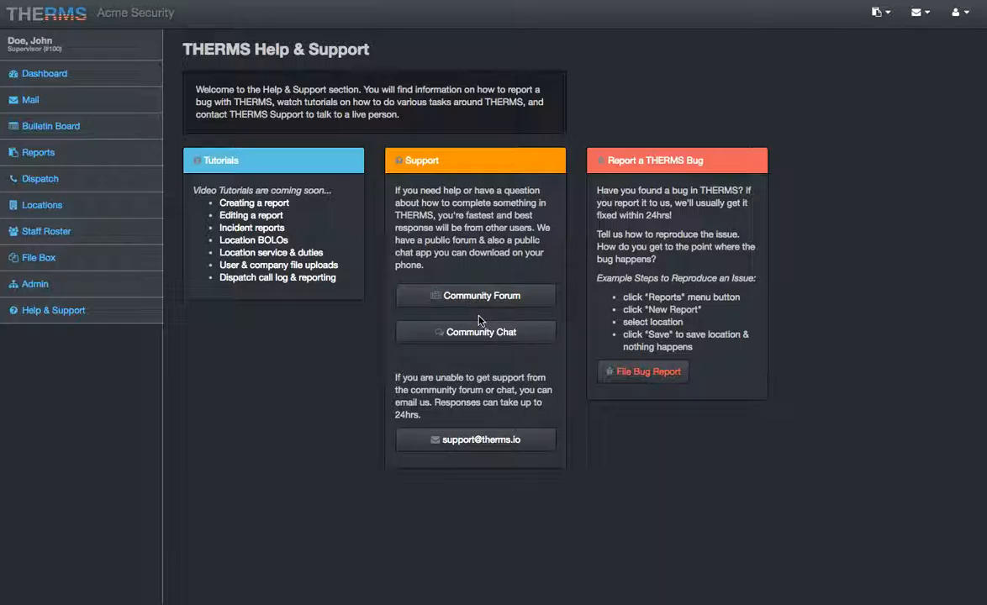